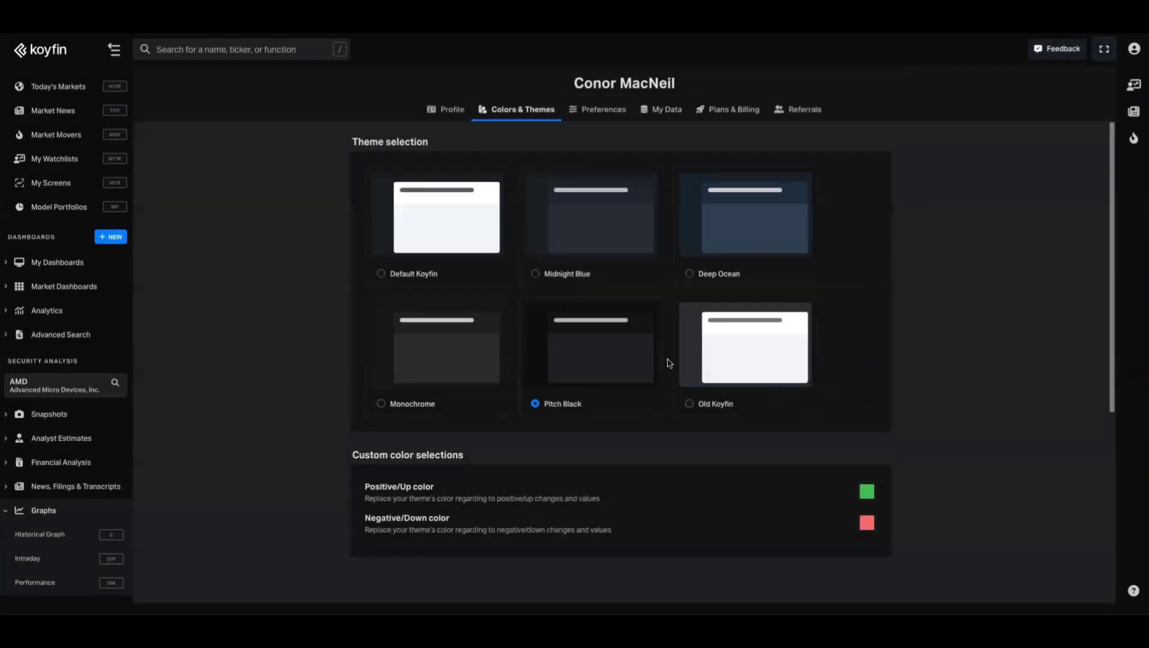
- Try out the Deep Ocean, Midnight Blue, Default Koyfin, Monochrome, Pitch Black and Old Koyfin themes
click(720, 275)
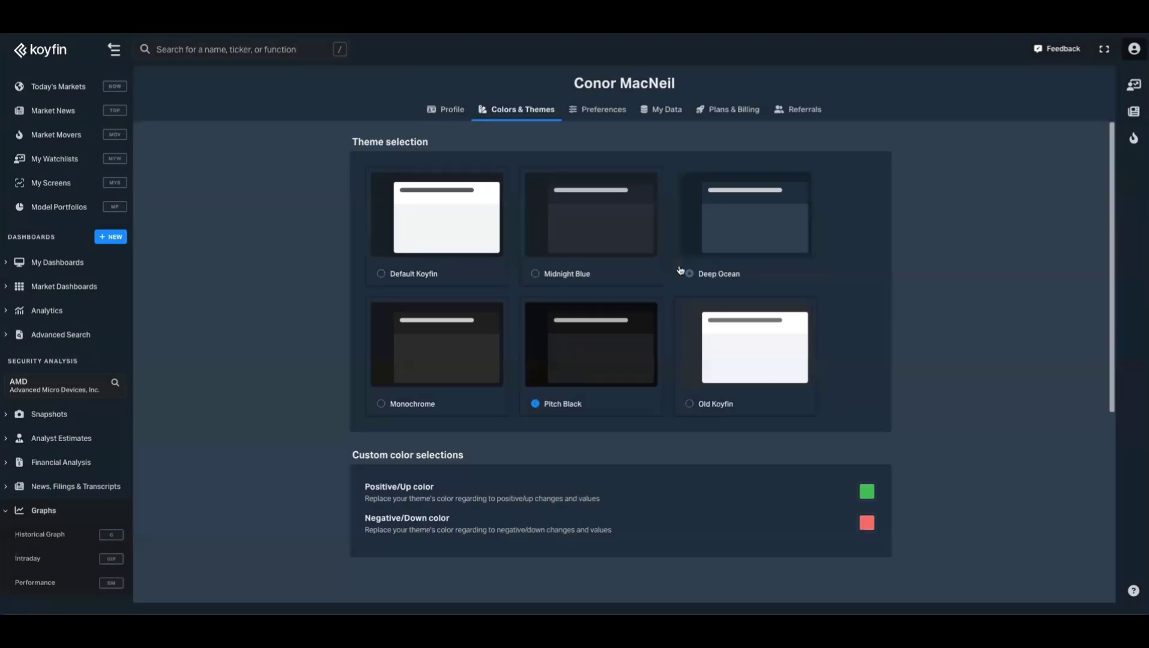
click(597, 258)
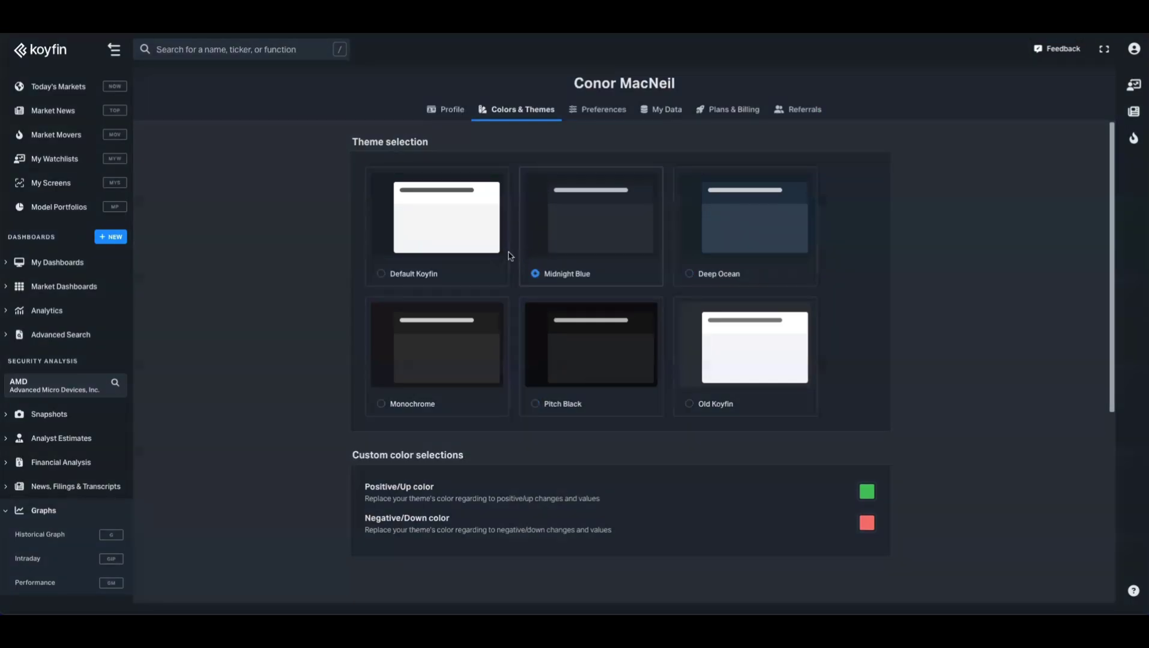
click(479, 254)
click(469, 354)
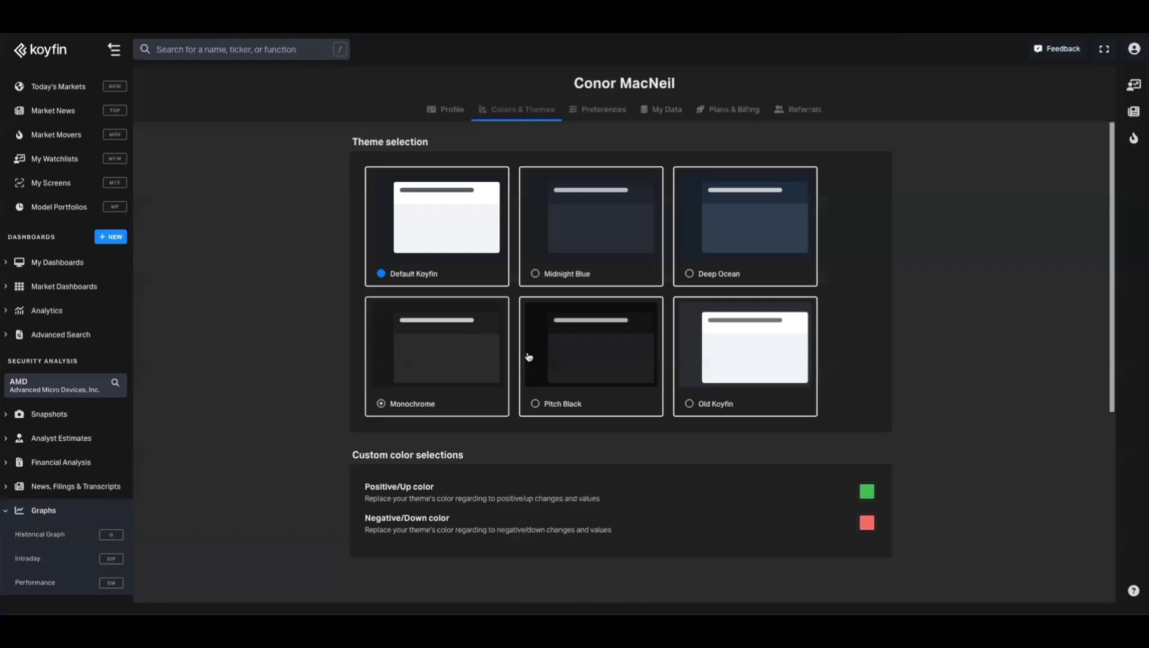
click(566, 353)
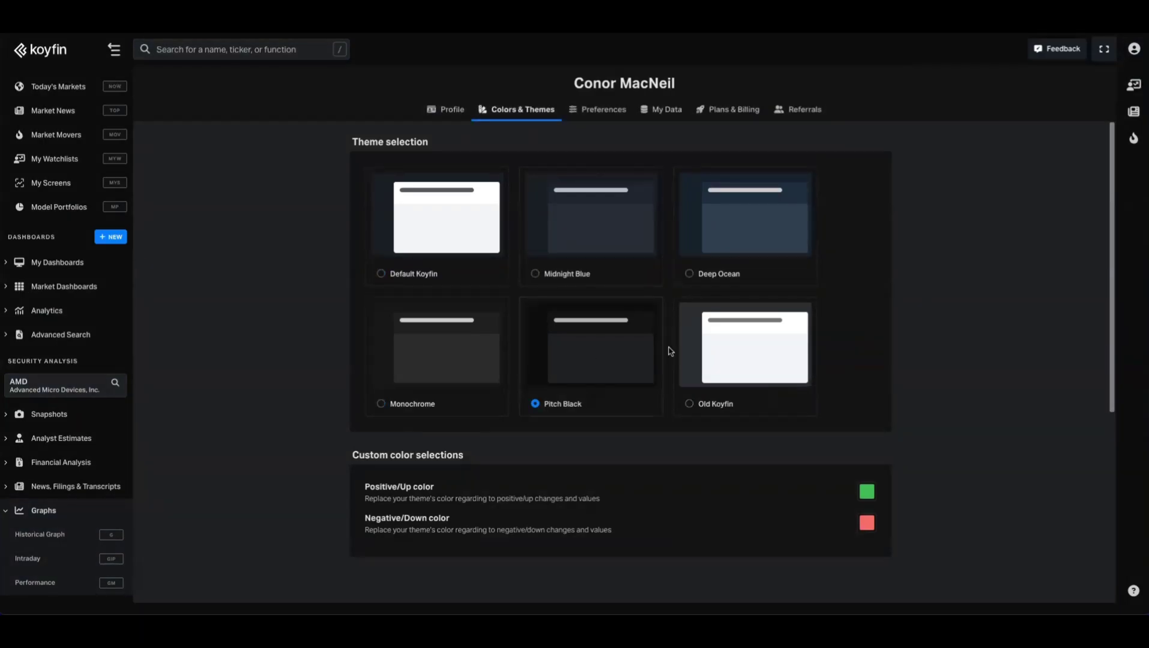
click(710, 349)
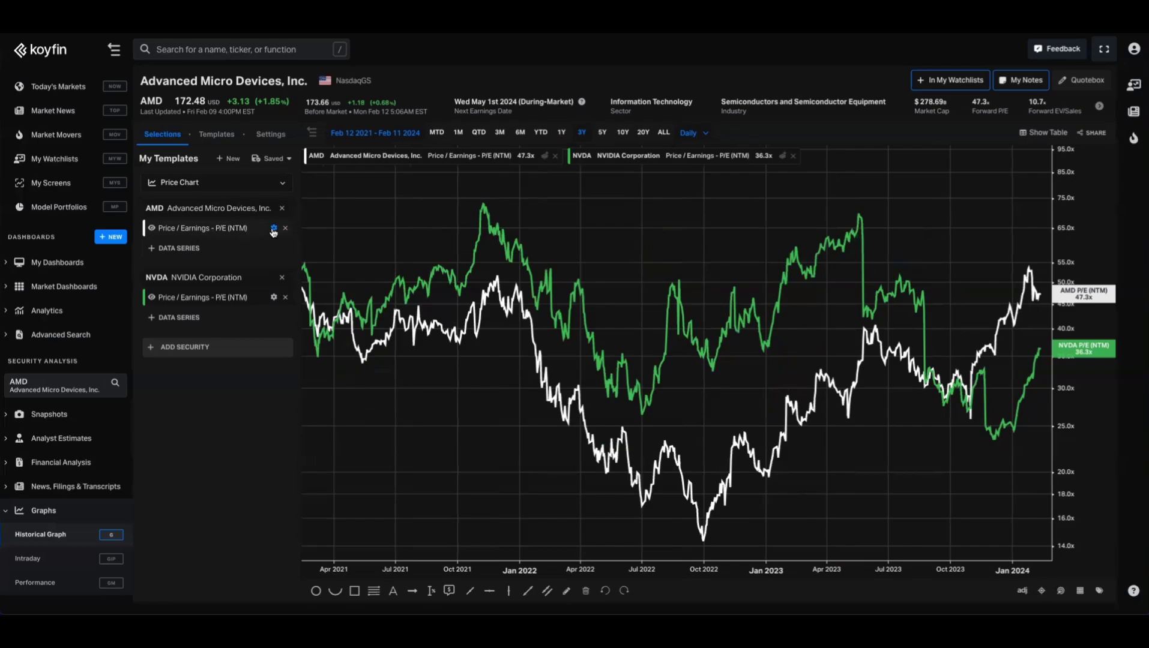
- Try the area and bar chart types for AMD's Price / Earnings series, then return it to a line
click(273, 228)
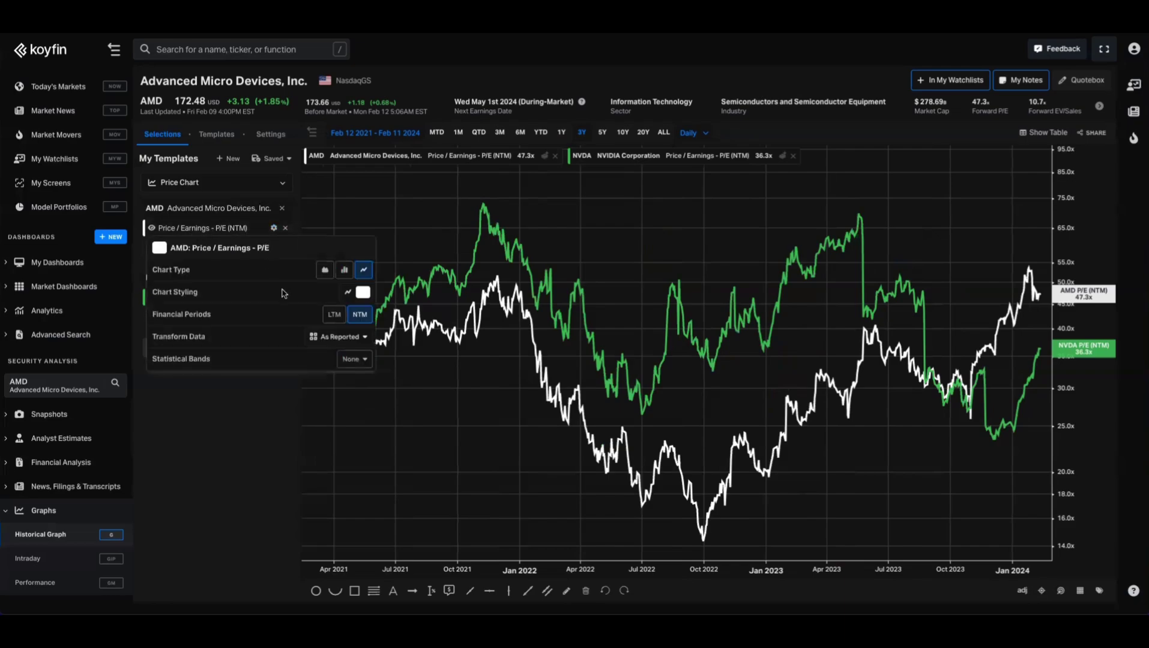
click(325, 269)
click(344, 272)
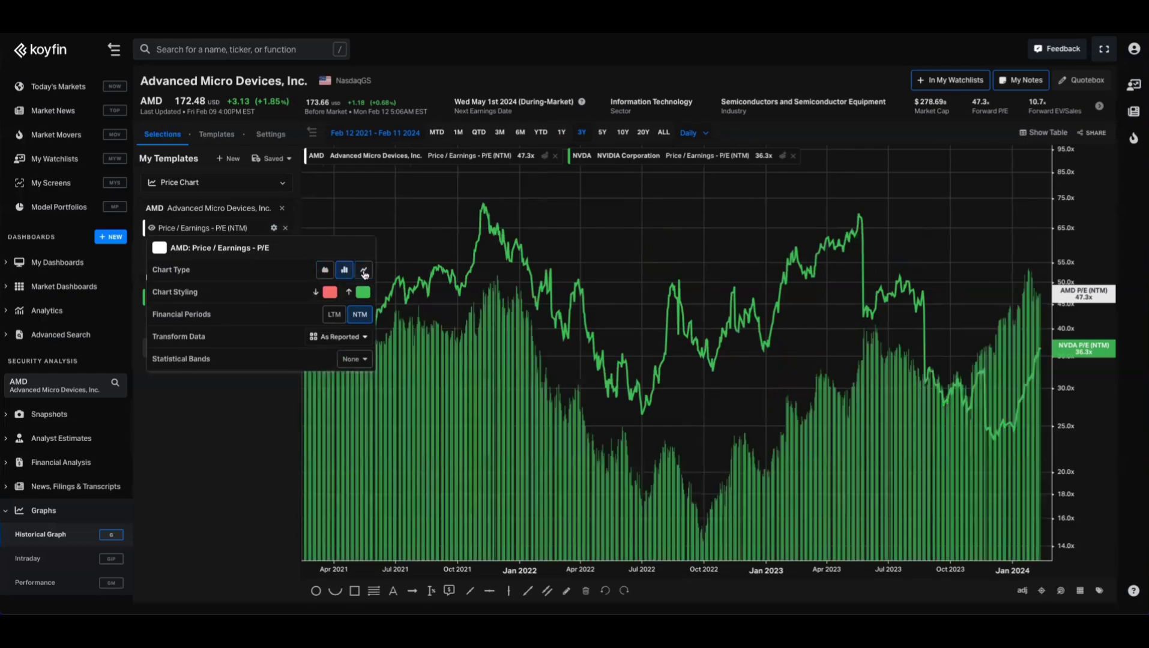
click(363, 271)
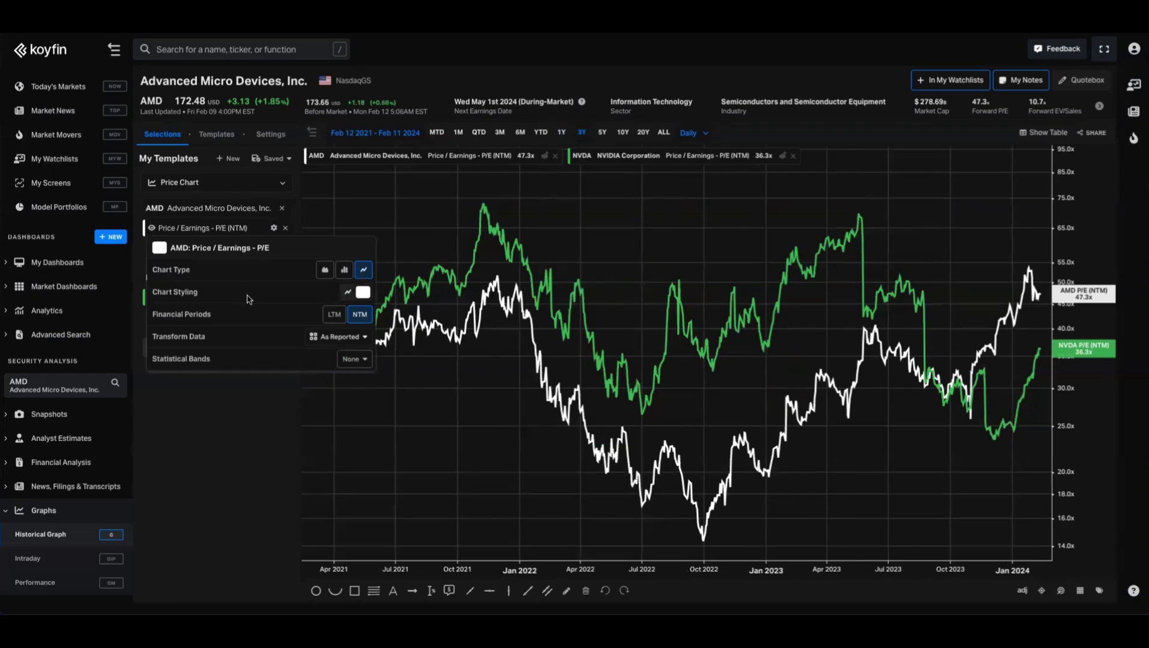
- Restyle AMD's P/E line in light purple with normal thickness, trying the dotted and then the dashed line style
click(348, 293)
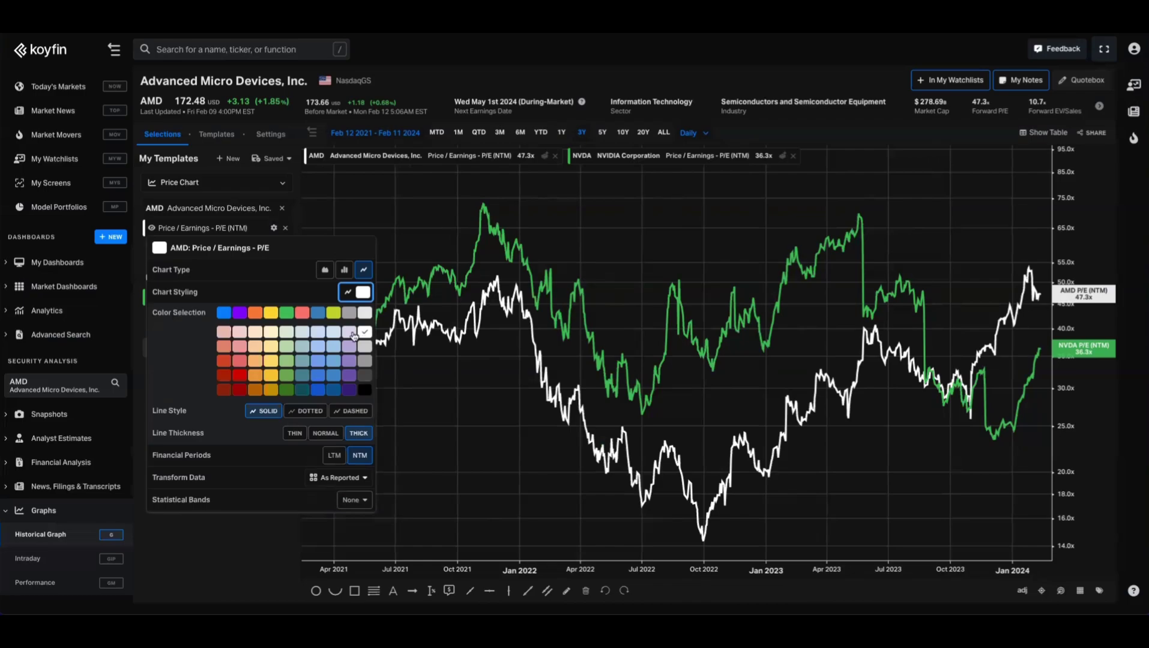
click(349, 347)
click(325, 433)
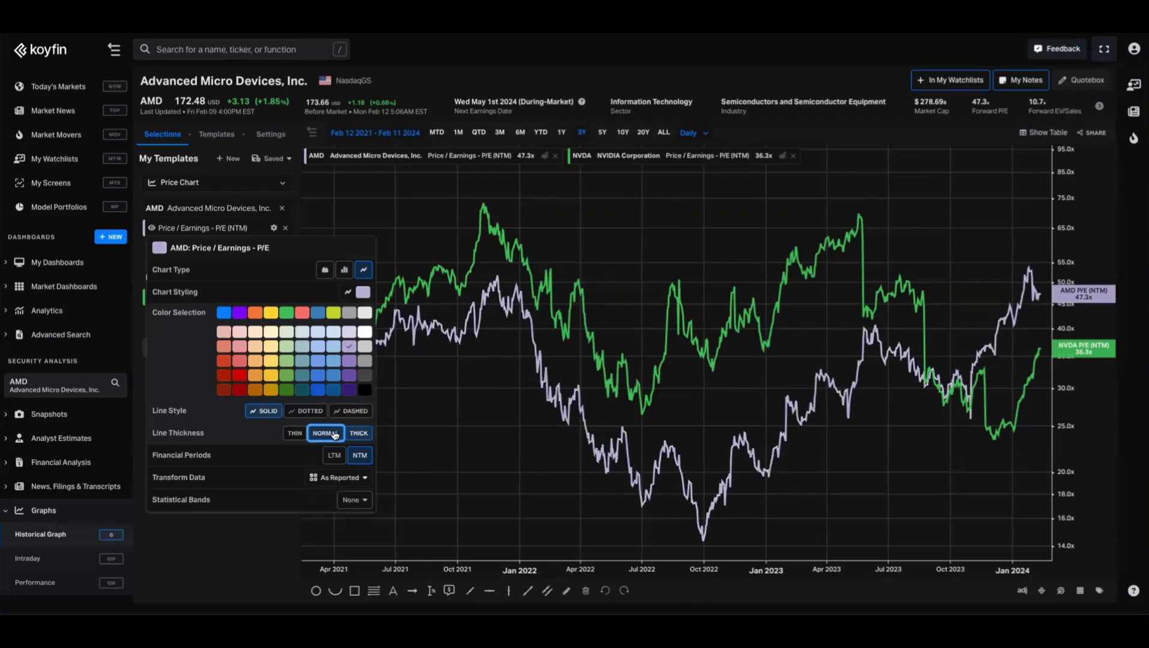
click(307, 412)
click(351, 411)
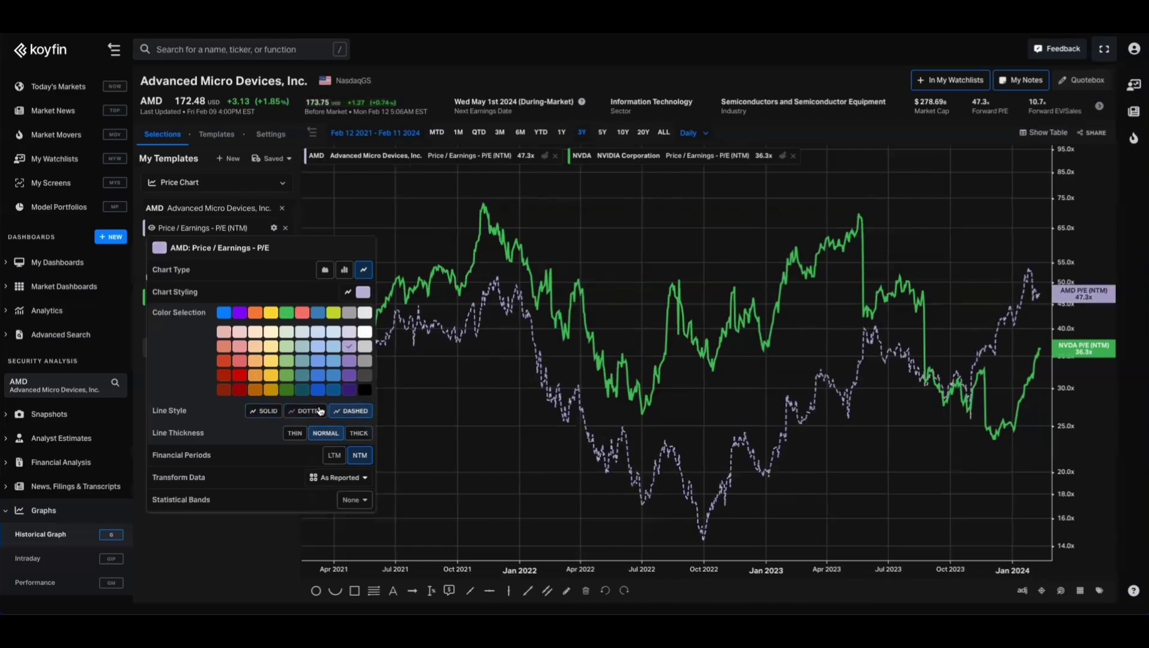
- Set AMD's P/E line back to a solid, thick, white style
click(264, 411)
click(358, 432)
click(364, 332)
- Review the data transformation options available for AMD's P/E series, from As Reported down to Drawdown from Peak
click(364, 479)
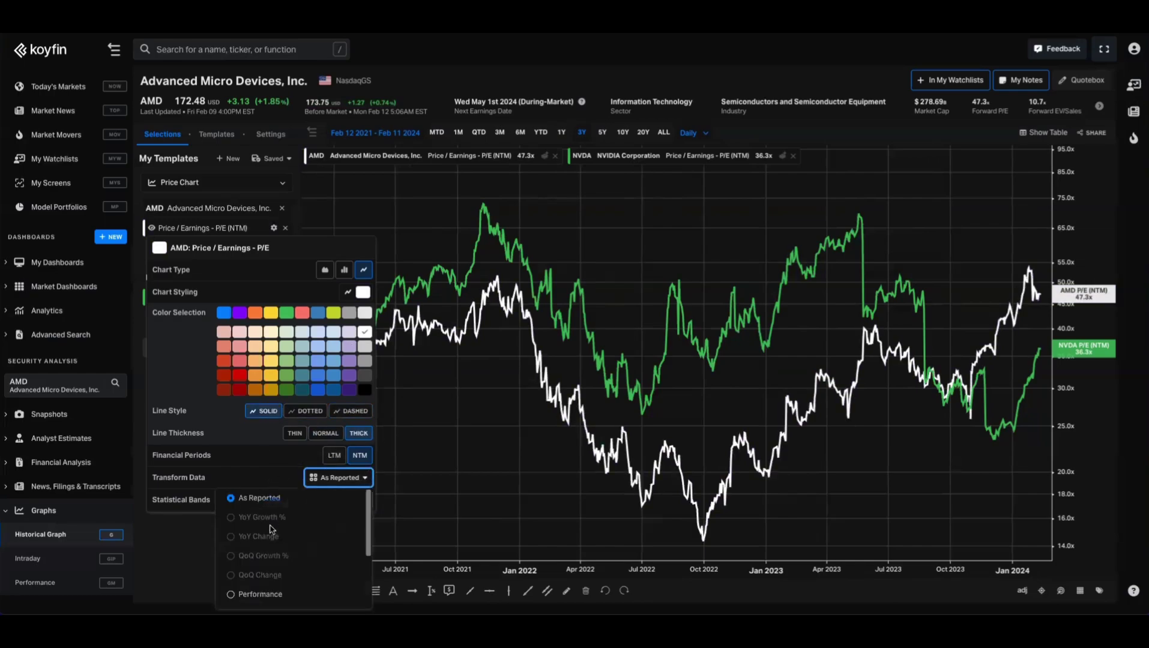
click(285, 479)
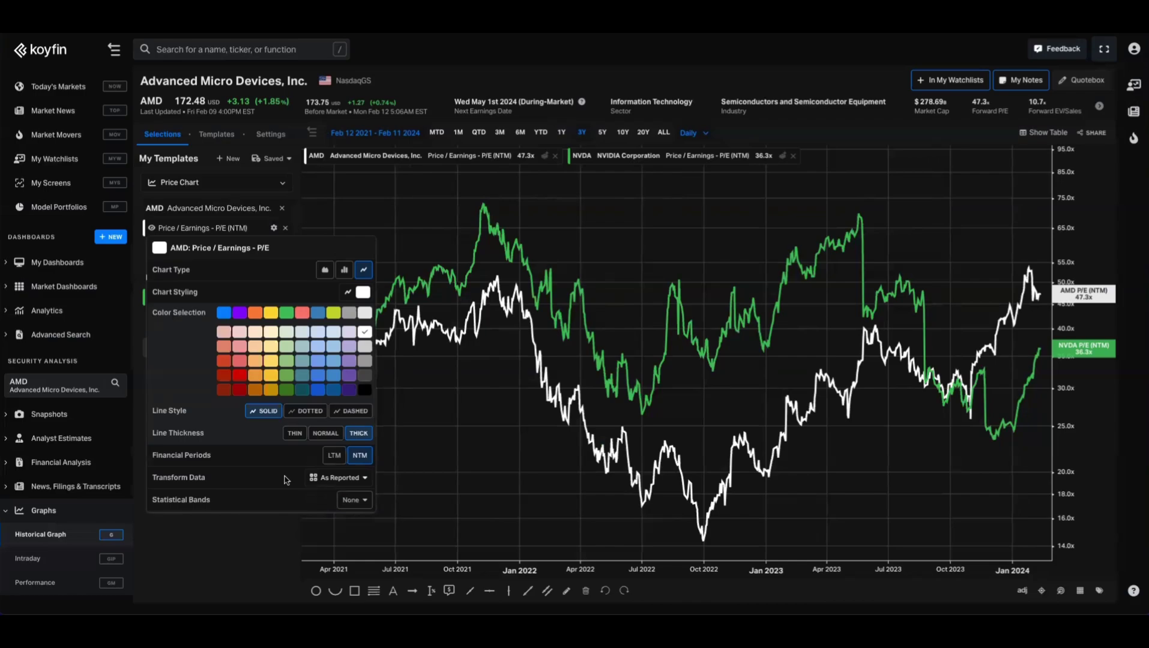
click(327, 478)
scroll(327, 522, down, 3)
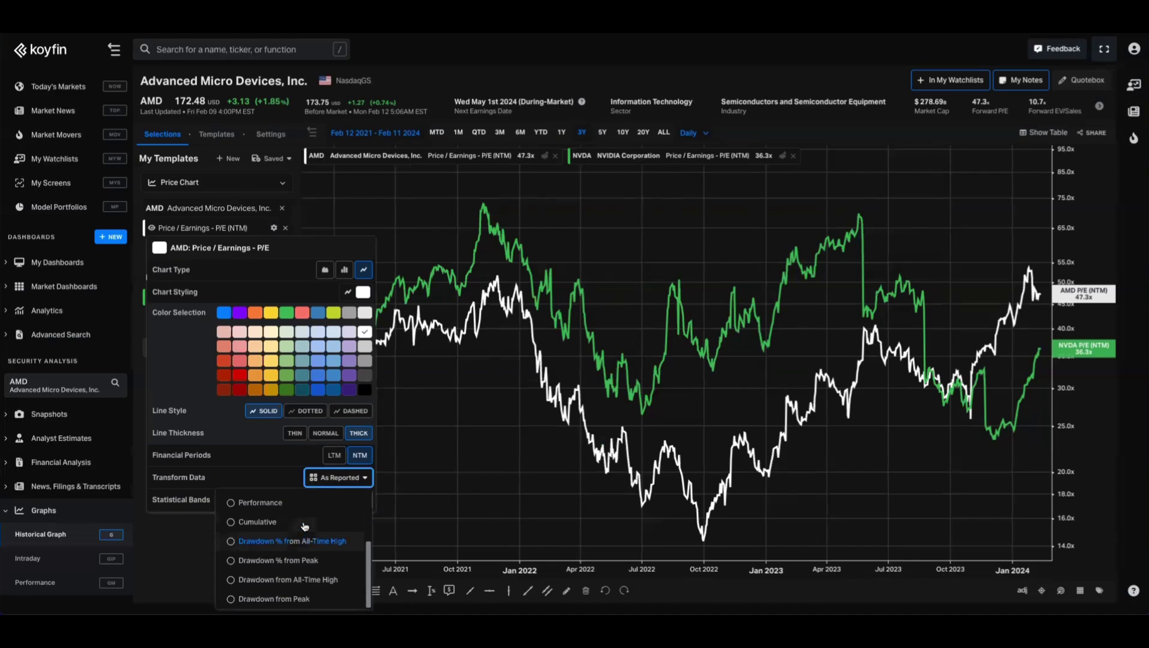
scroll(294, 531, up, 3)
click(281, 485)
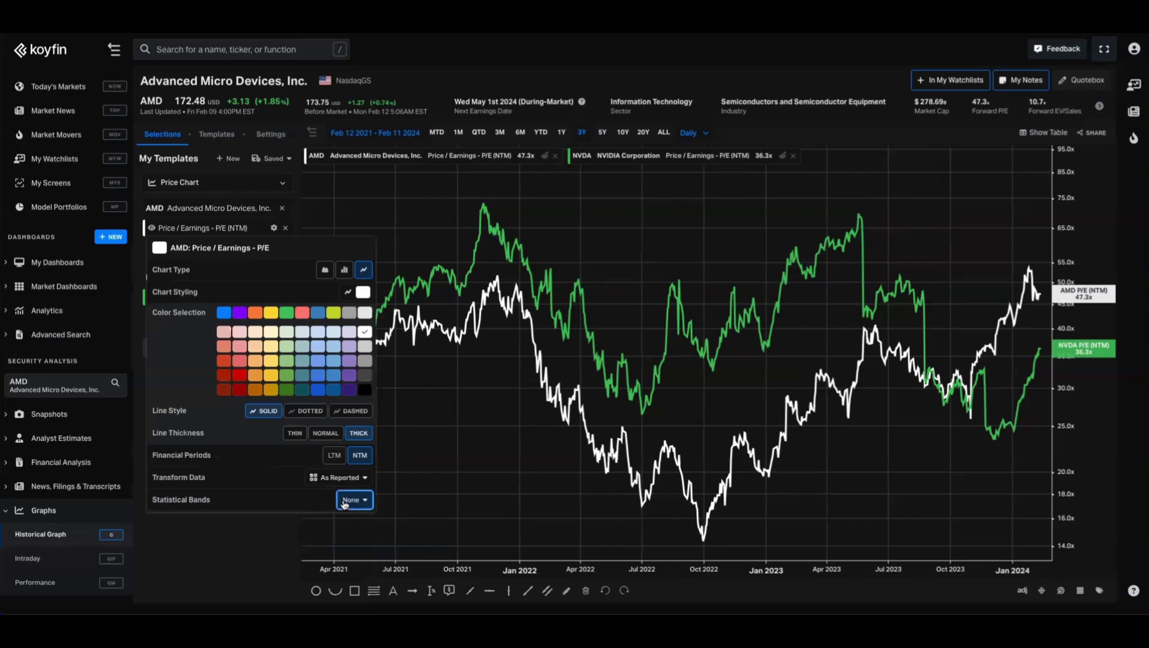
- Add the Mean statistical band to AMD's P/E series, view its line styling options, and remove the band again
click(354, 498)
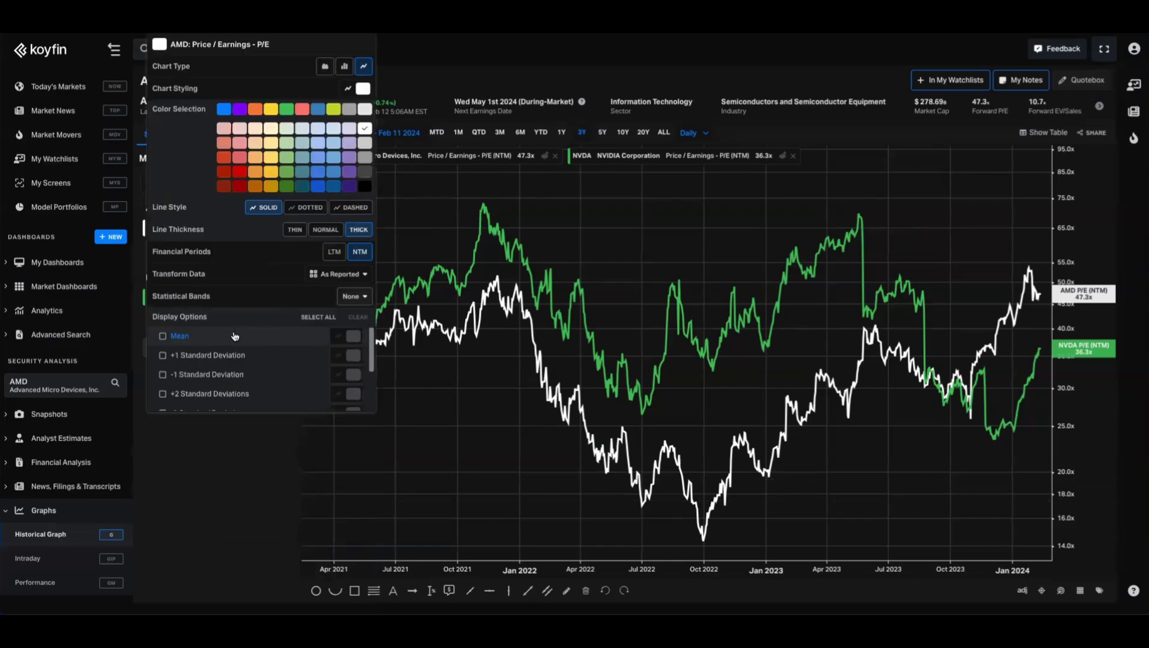
click(234, 337)
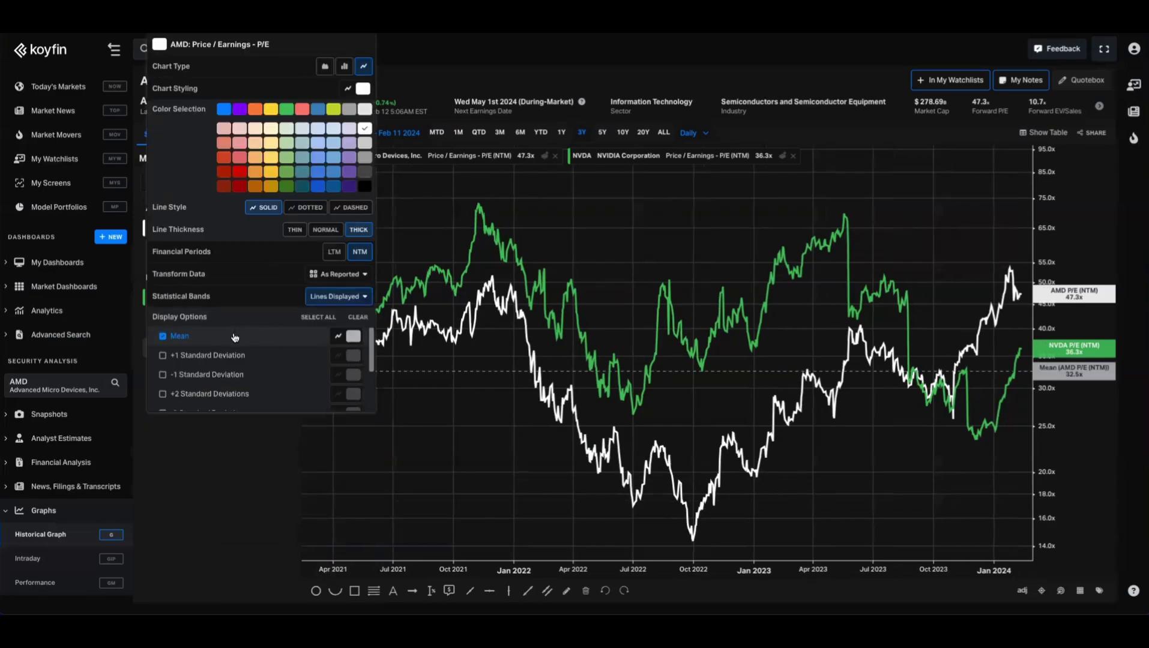
click(338, 336)
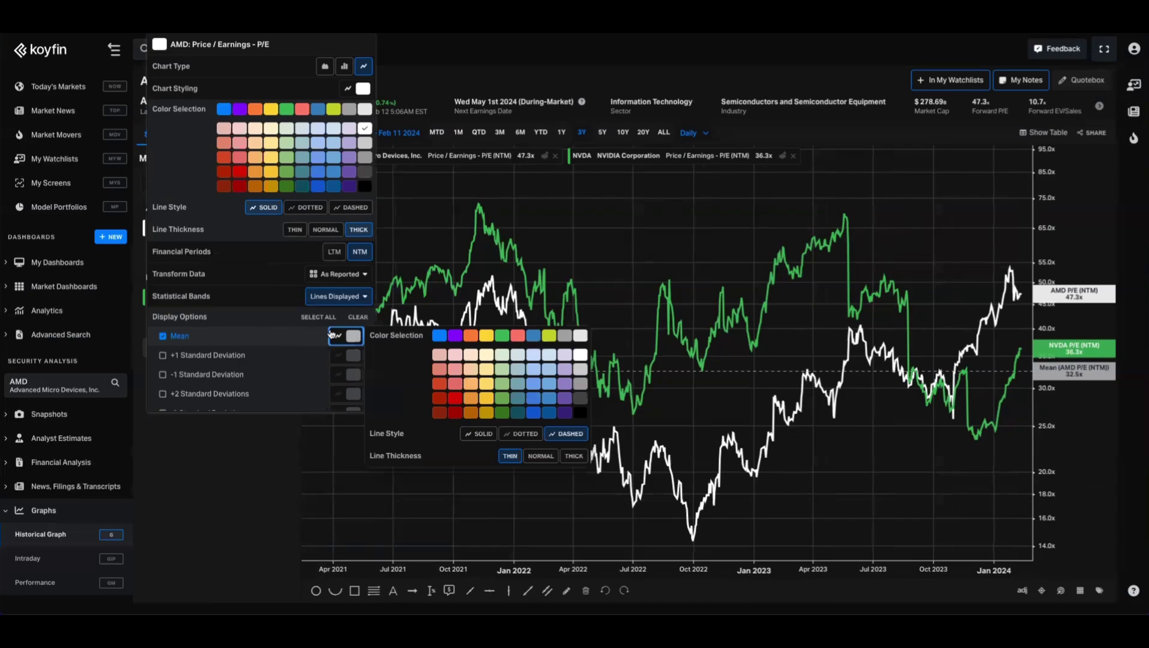
click(193, 337)
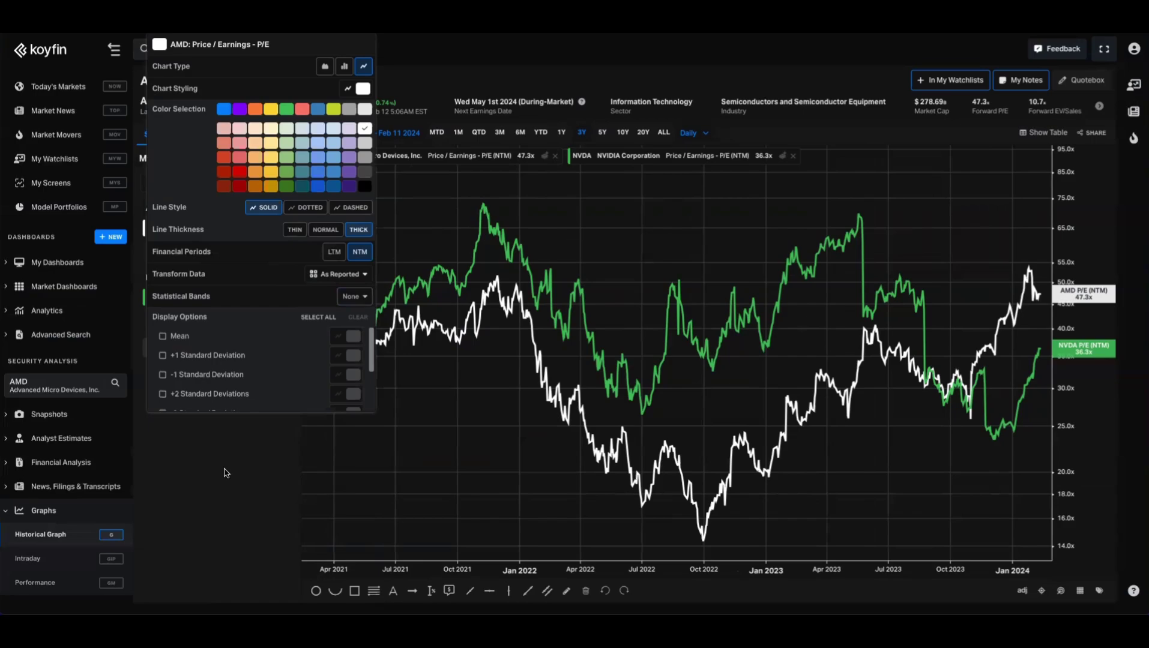
click(225, 473)
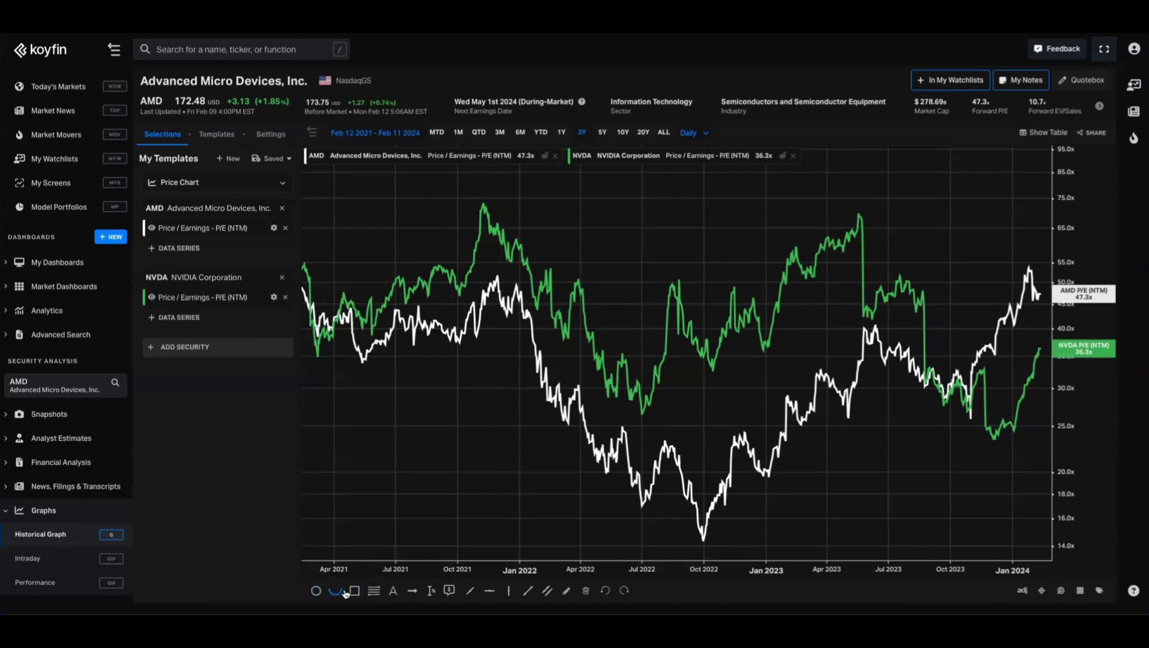
- Draw a circle just below the chart lines around July to September 2021 and colour it orange
click(413, 590)
click(315, 590)
drag(389, 362, 447, 426)
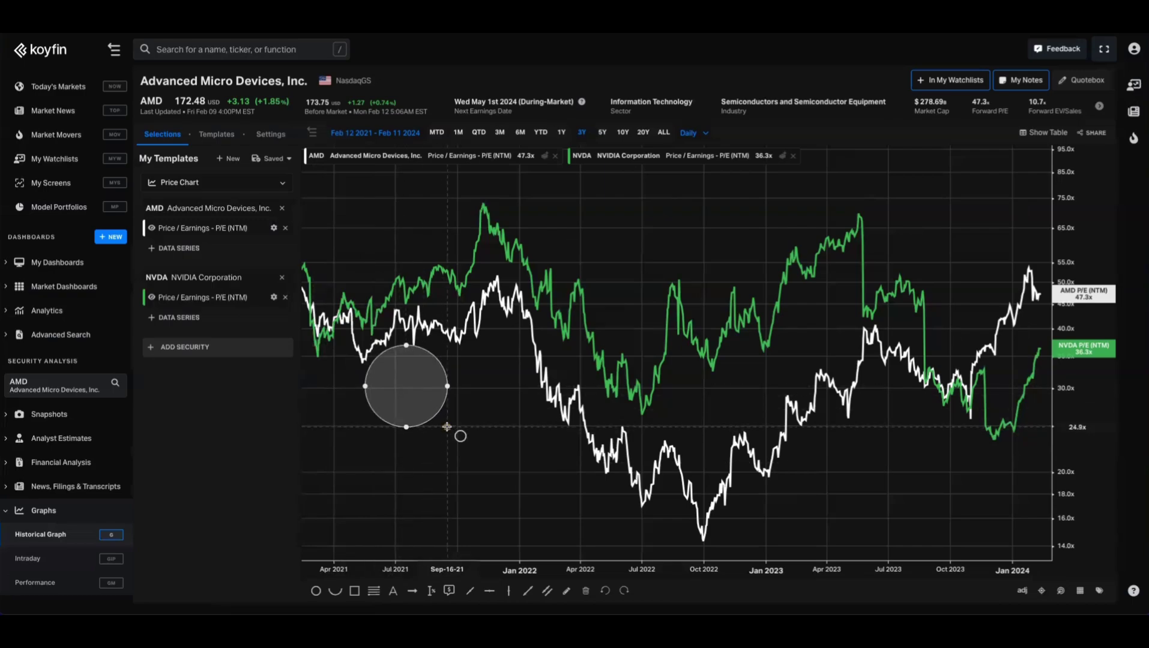
click(465, 350)
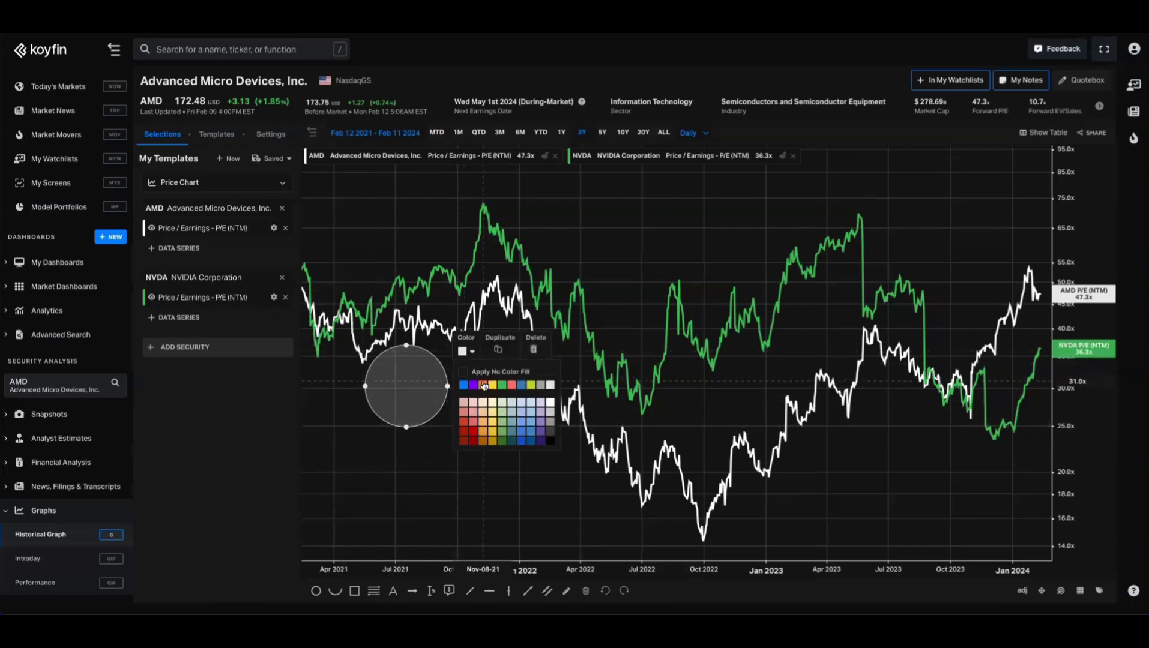
click(483, 386)
- Draw Fibonacci retracement levels from 20.9x in November 2021 up to spring 2023, and place a horizontal line at 74.79
drag(483, 462, 844, 264)
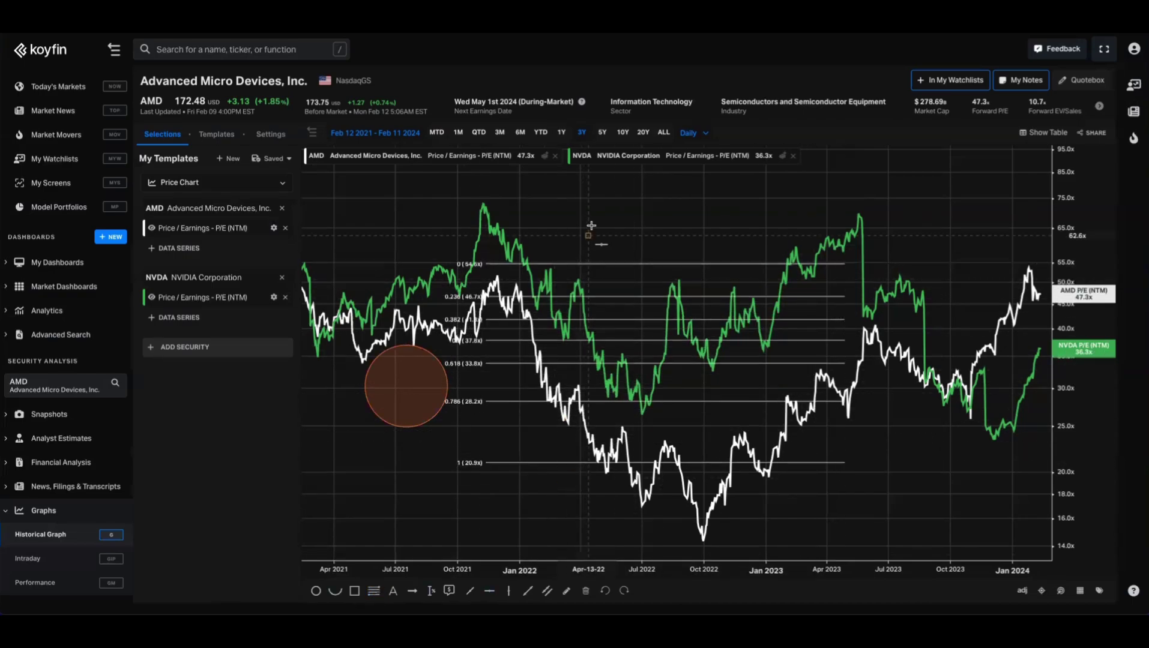
click(599, 198)
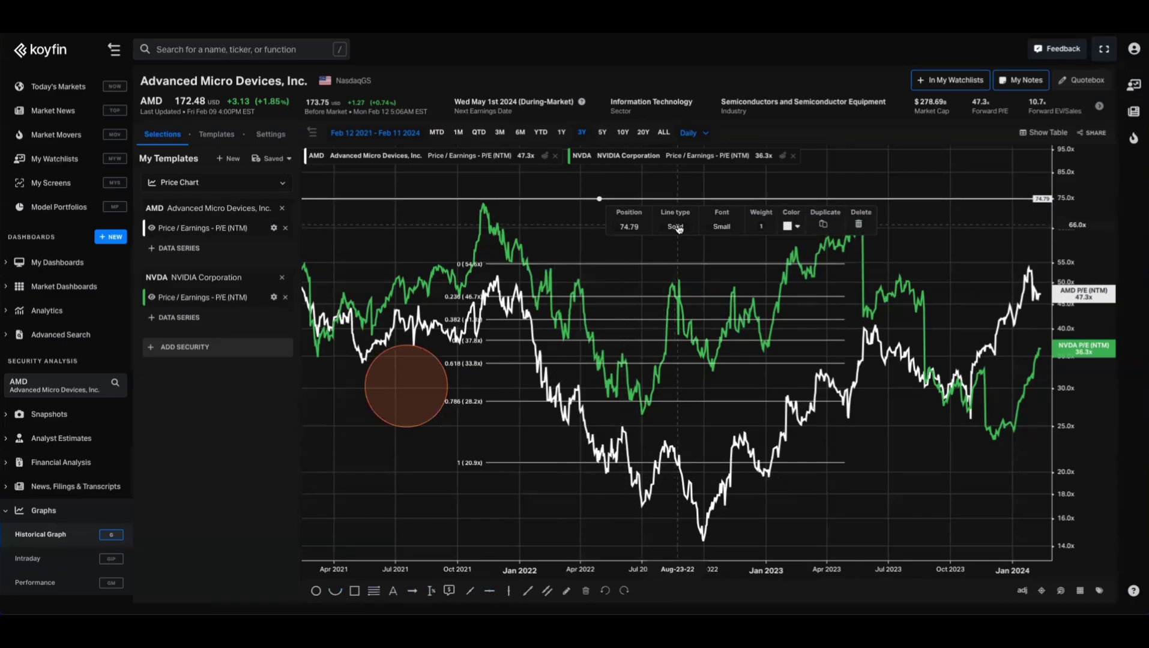
- Draw a shaded, gently rising parallel channel over the chart from about March 2022 to September 2023
mouse_move(559, 492)
mouse_down()
mouse_move(694, 501)
mouse_move(815, 295)
mouse_move(936, 264)
mouse_move(939, 463)
mouse_up()
click(904, 258)
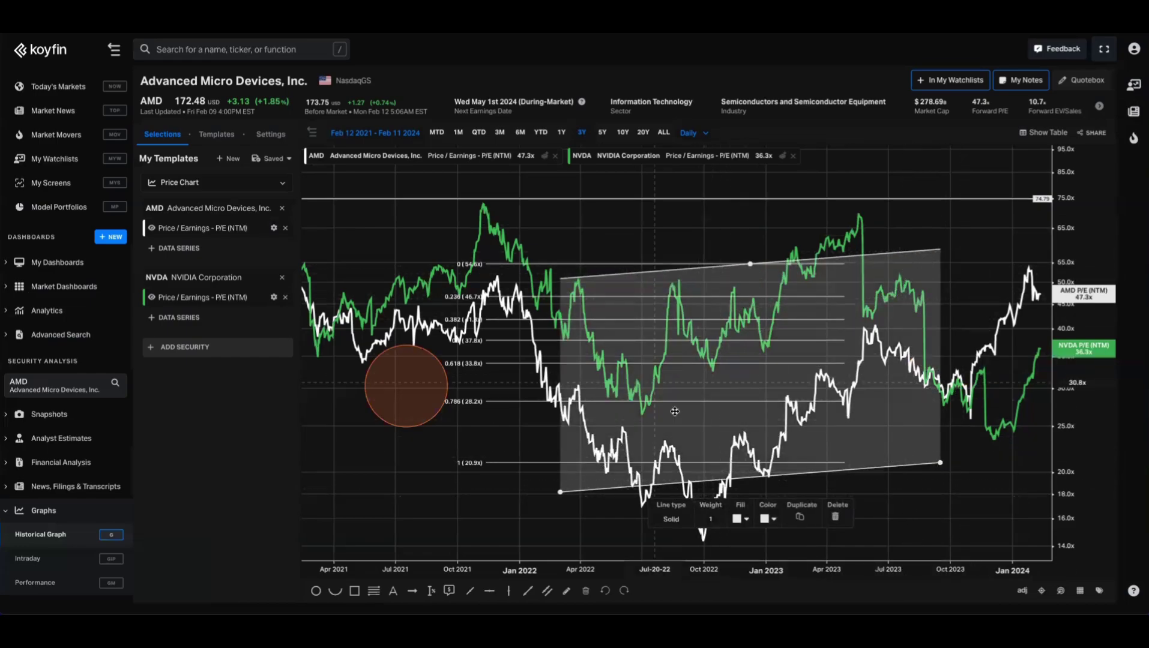
click(718, 314)
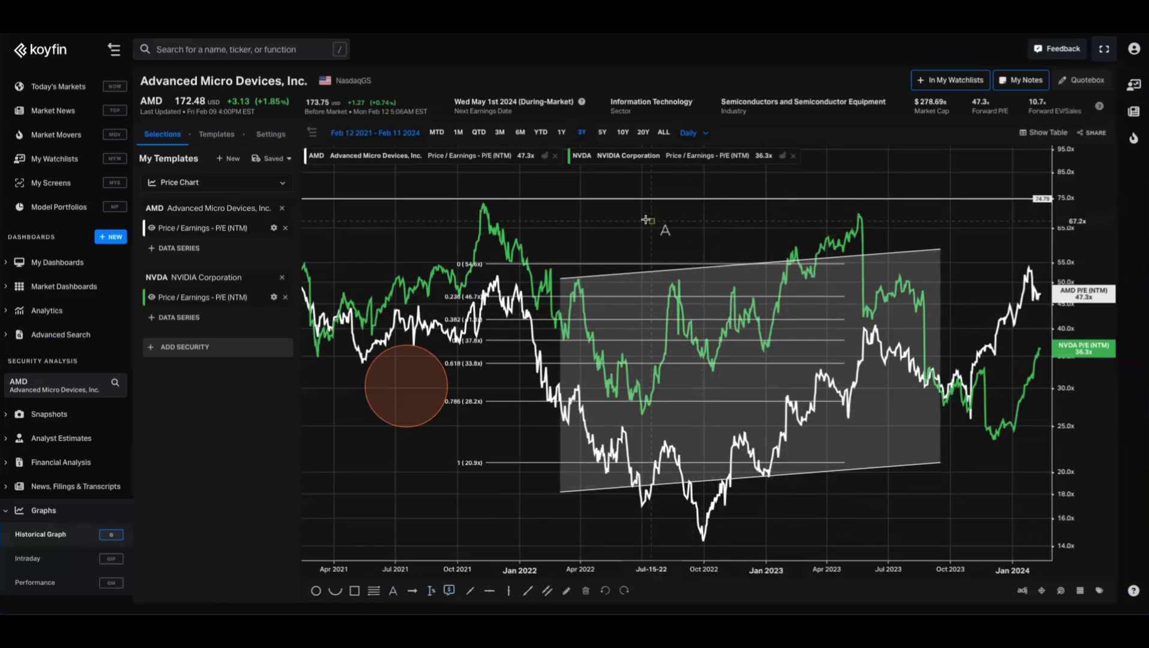
- Add the text label "NVDA" above the channel, with the Big font size and green colour
mouse_move(632, 217)
mouse_down()
mouse_move(774, 257)
mouse_move(757, 243)
mouse_up()
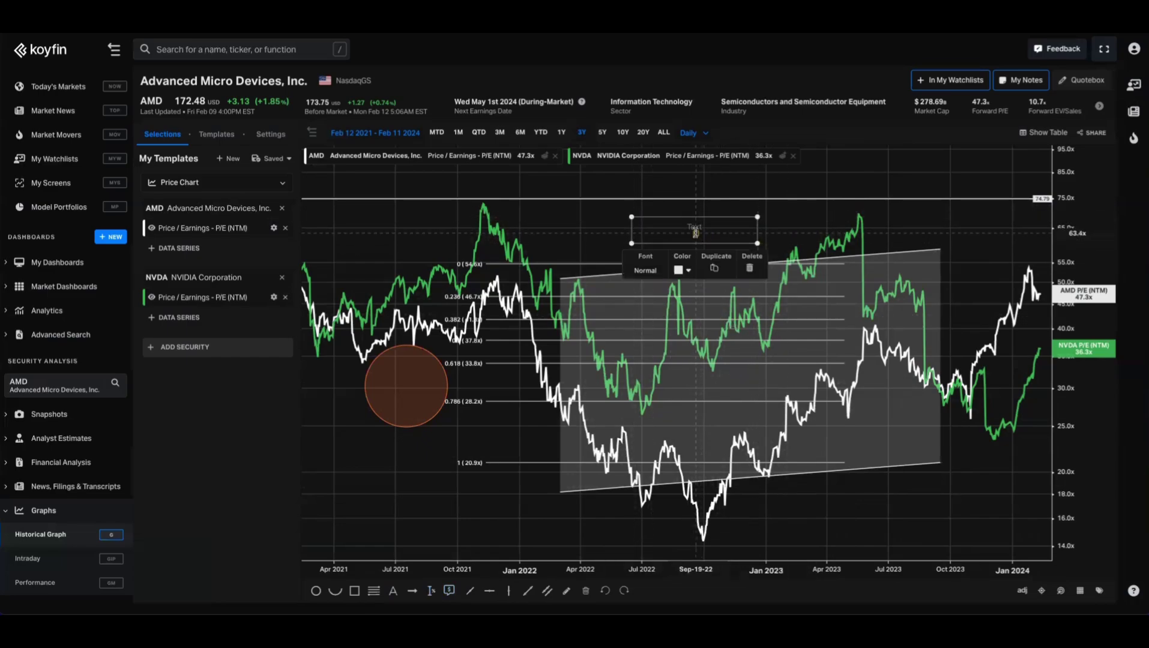
text(NVDA)
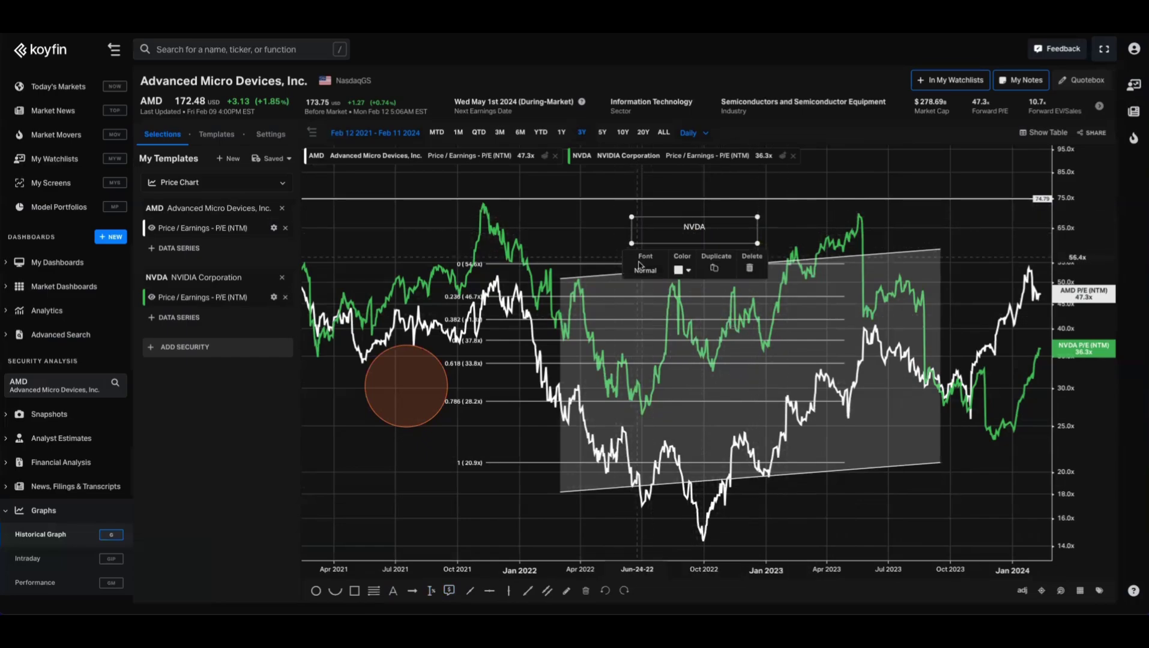
click(642, 278)
click(645, 293)
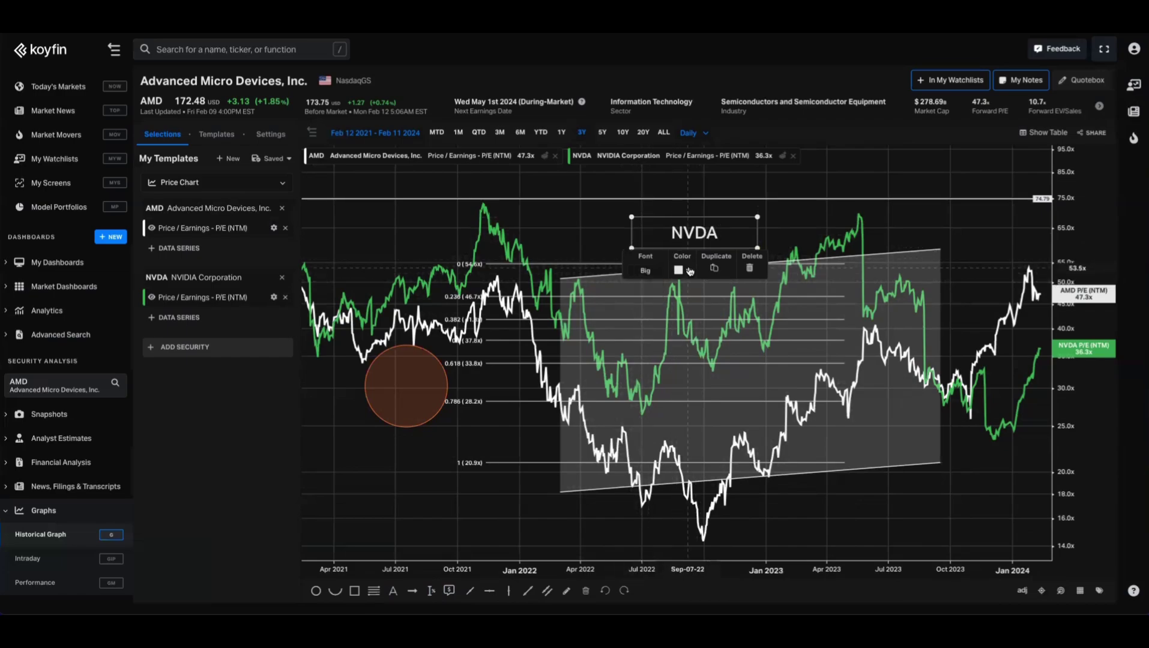
click(683, 270)
click(718, 288)
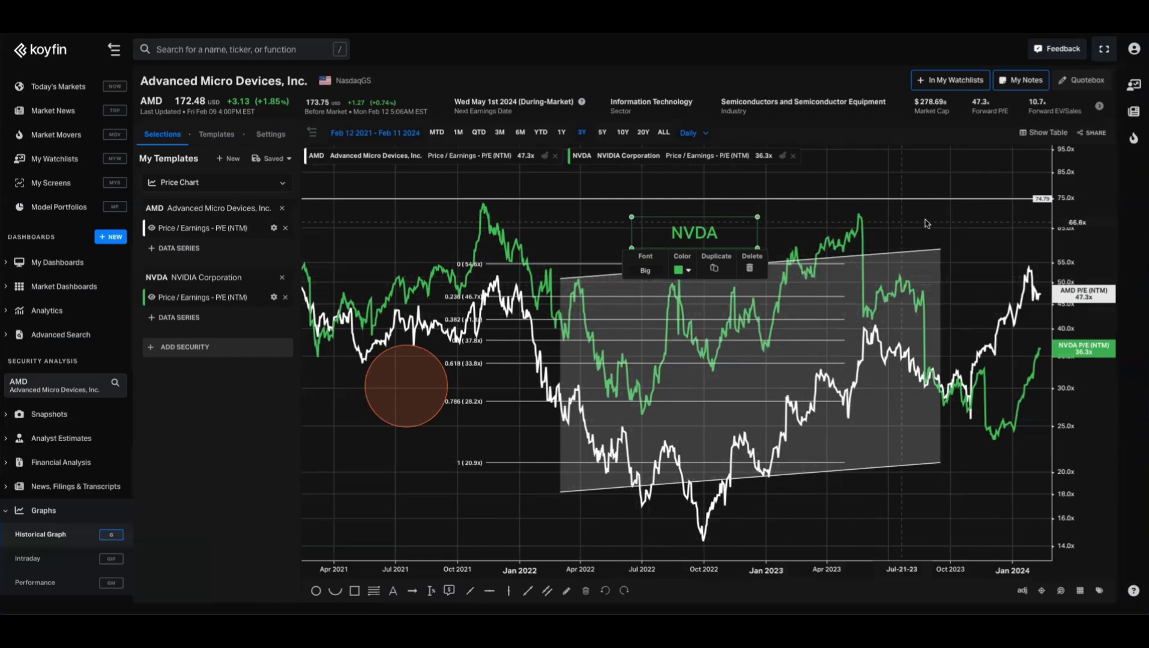
click(938, 234)
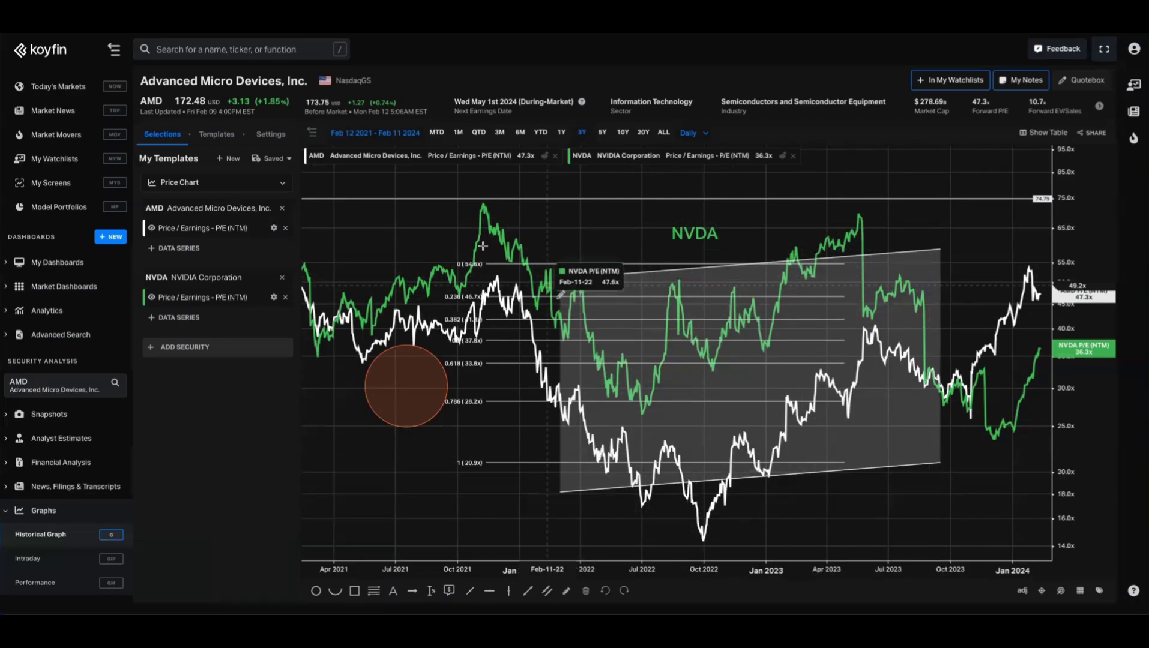
- Scribble a freehand line across the chart and delete all the drawings
mouse_move(397, 231)
mouse_down()
mouse_move(510, 231)
mouse_move(423, 429)
mouse_move(617, 255)
mouse_move(615, 499)
mouse_move(1034, 479)
mouse_move(759, 216)
mouse_move(624, 214)
mouse_up()
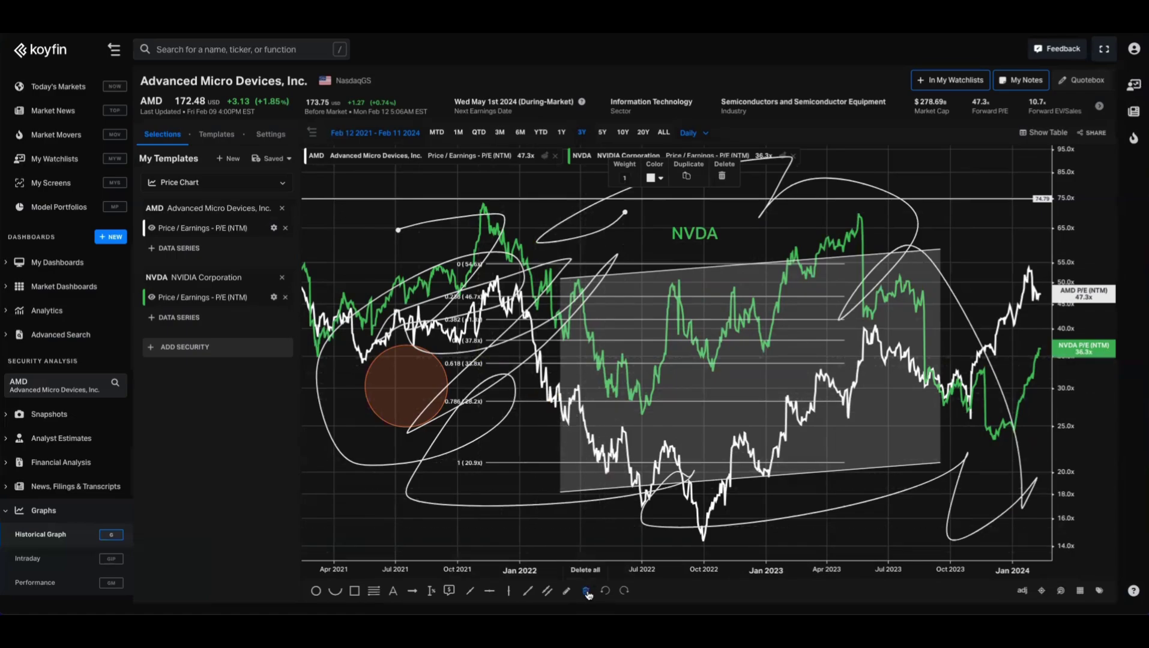
click(586, 592)
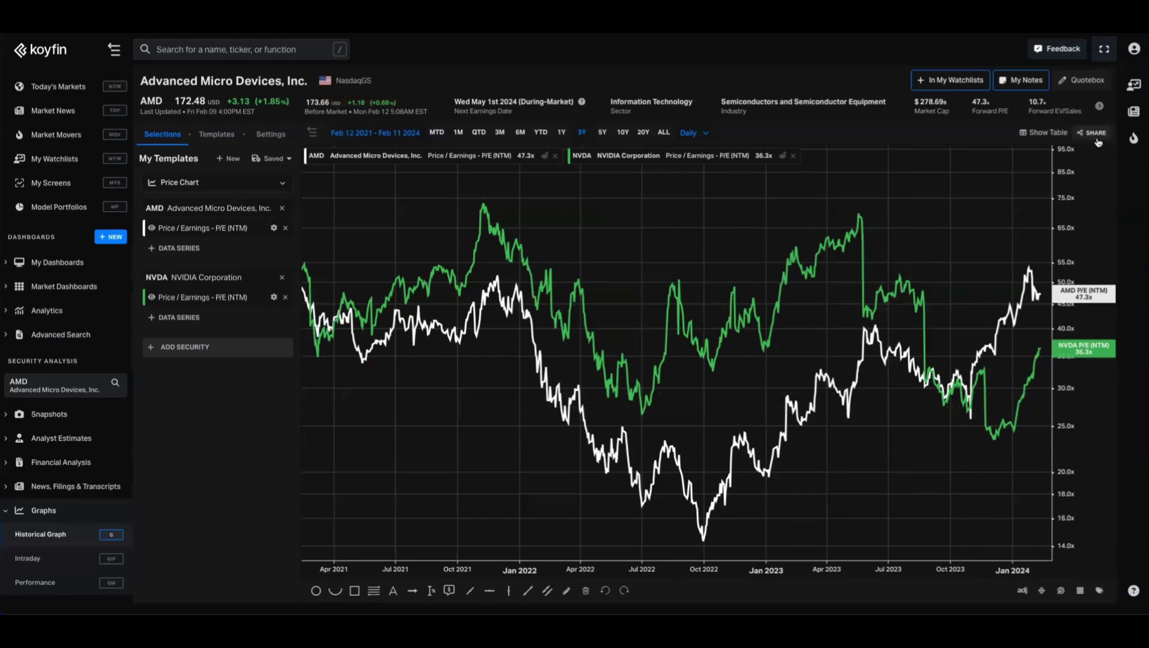
- Try an axis font size of 30 in the graph's sharing settings, and close them without applying the change
click(1096, 138)
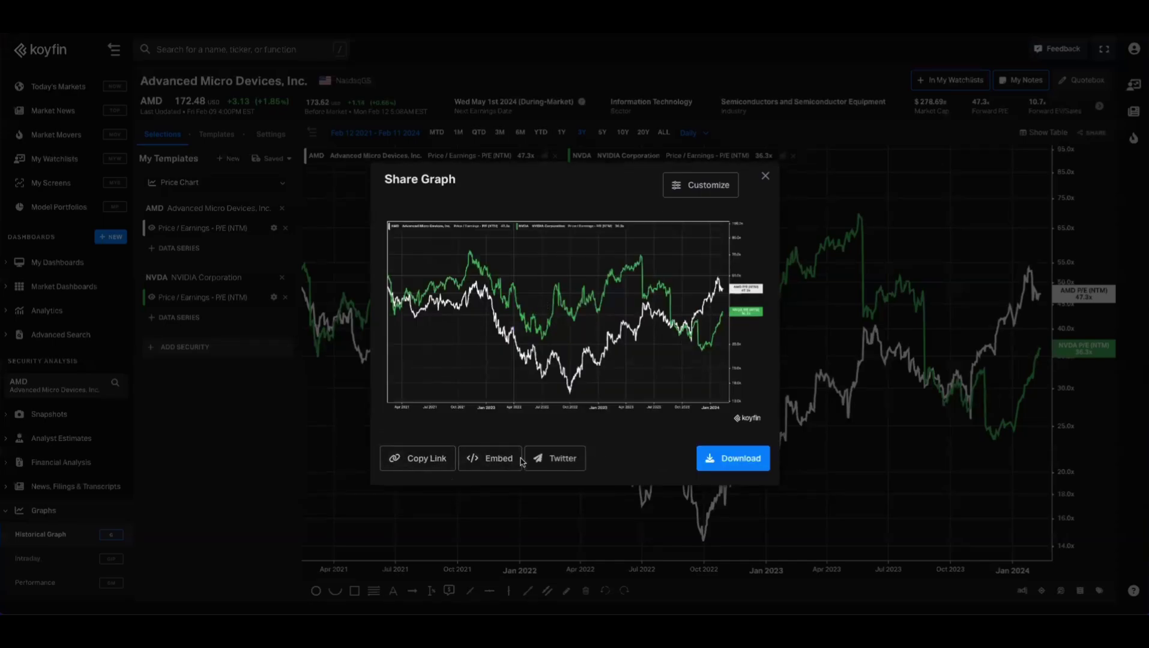
click(695, 192)
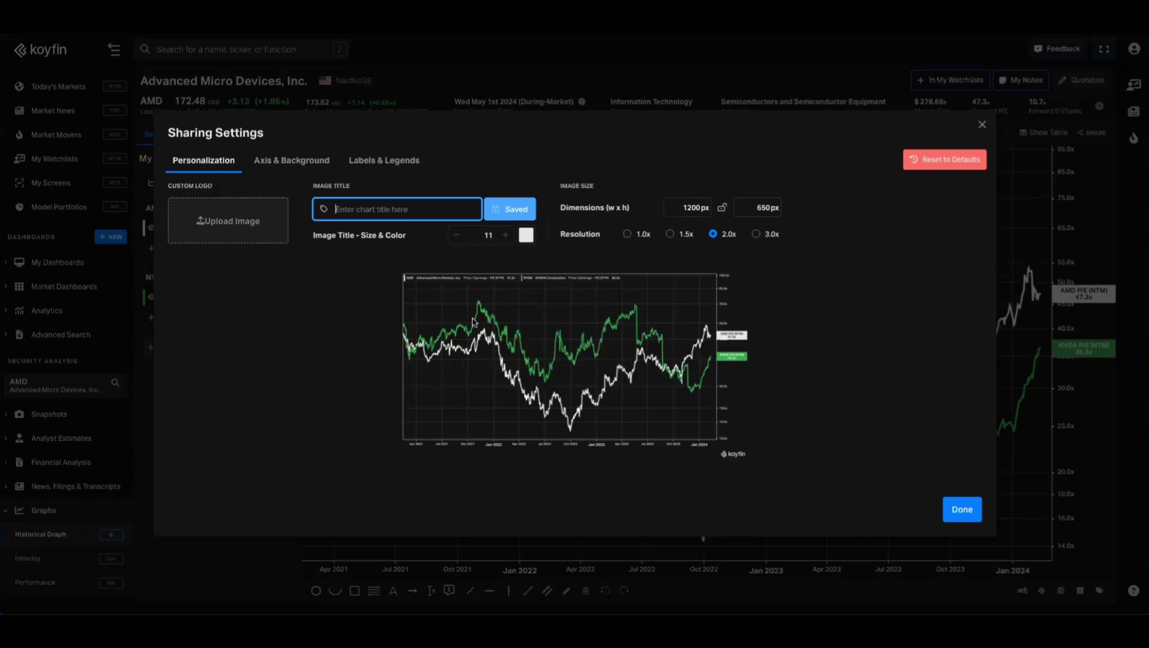
click(288, 167)
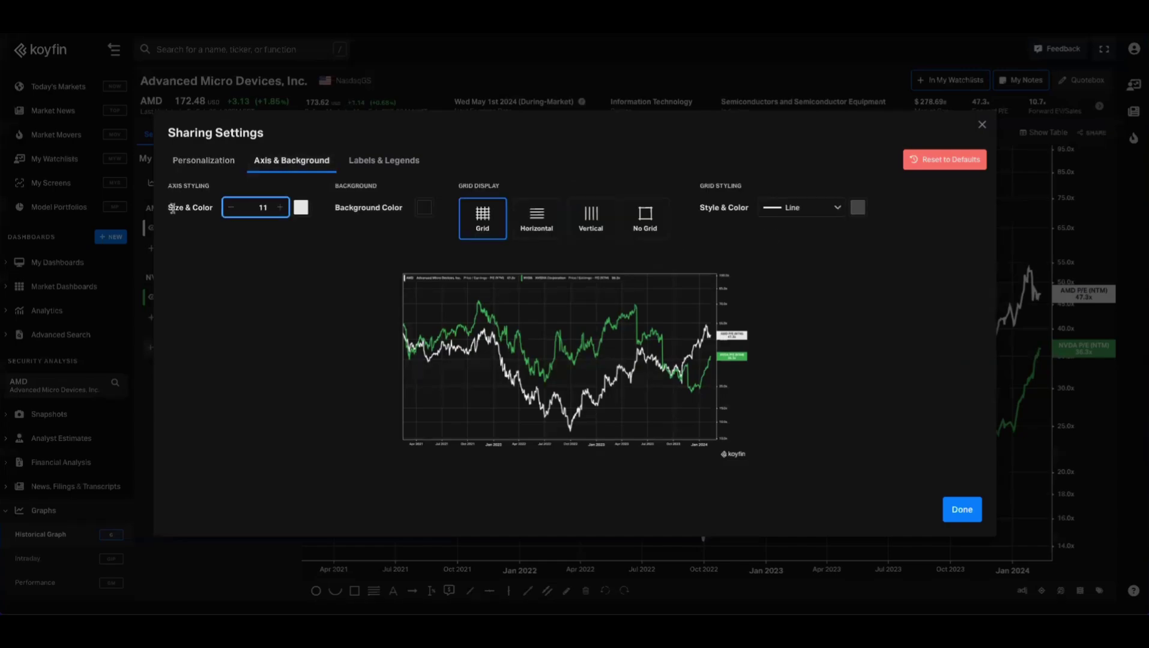
double_click(254, 208)
text(30)
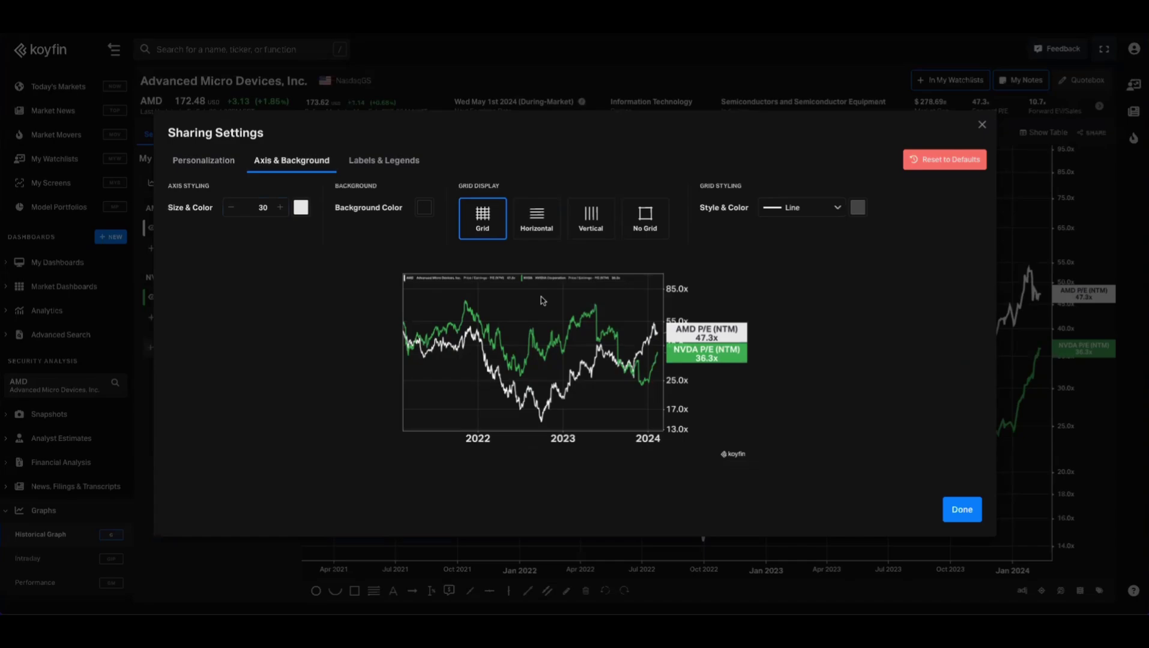
click(980, 125)
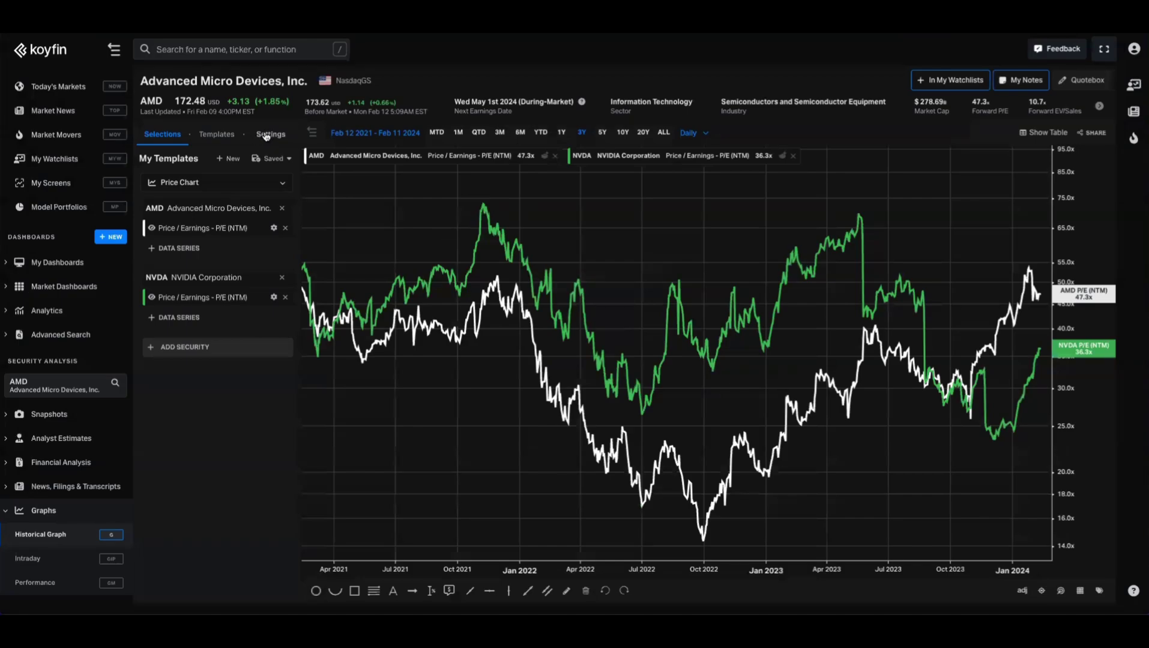
- Compare the axis font size in the graph settings with the axis styling in the sharing settings
click(265, 136)
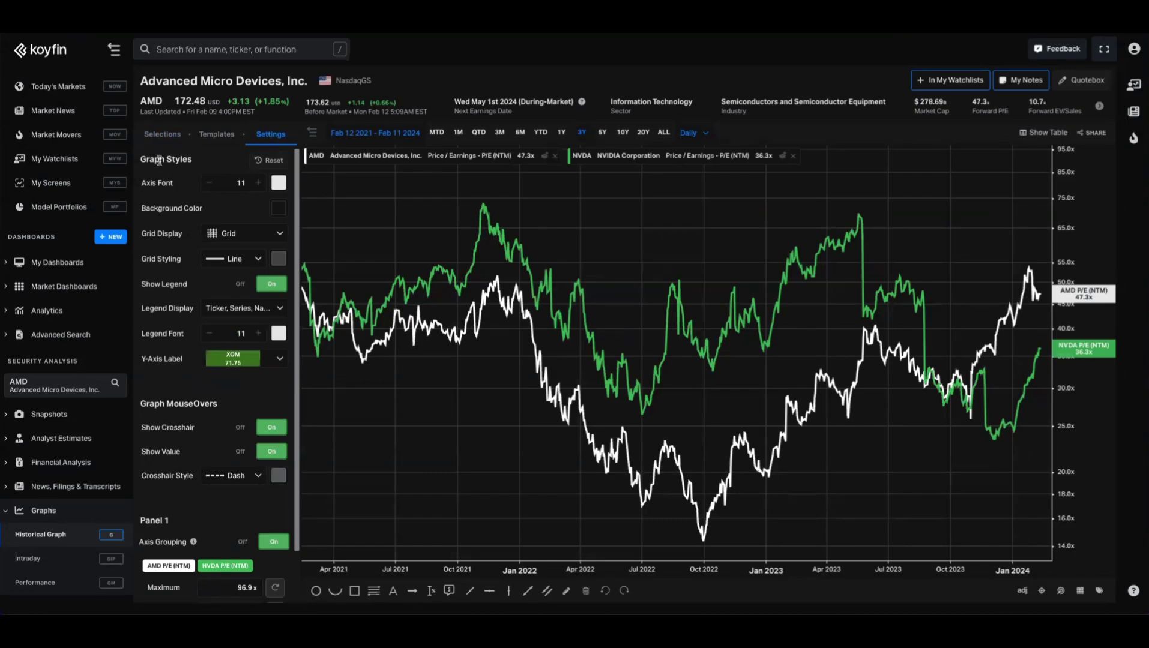
click(240, 182)
click(1097, 132)
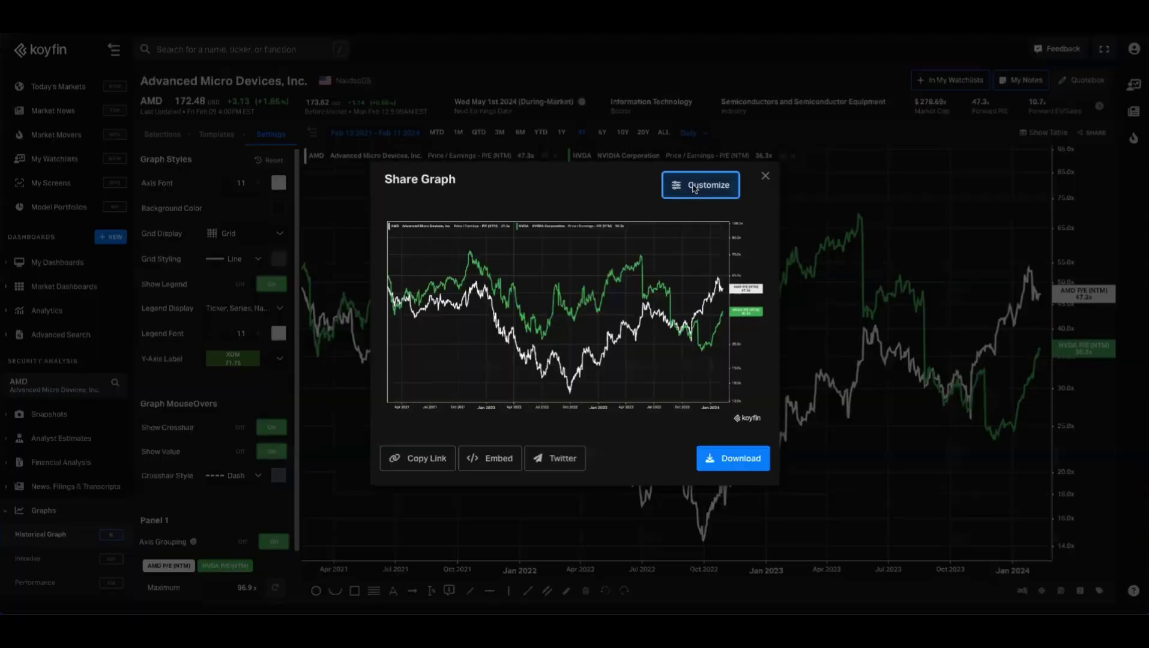
click(696, 200)
click(292, 161)
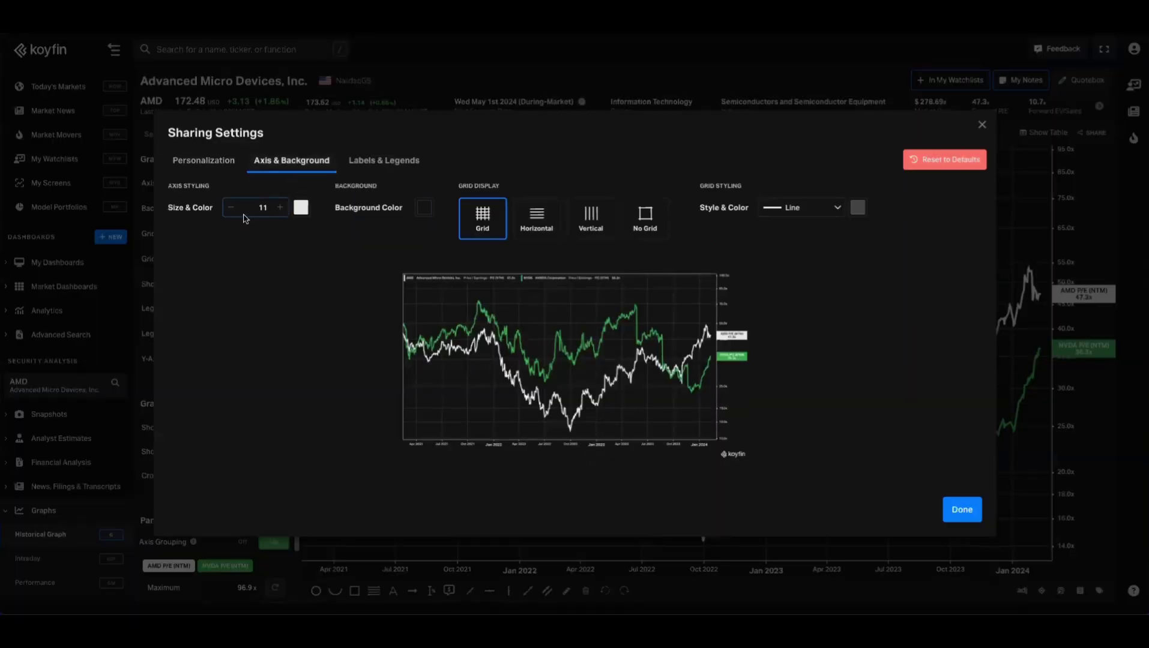
key(Escape)
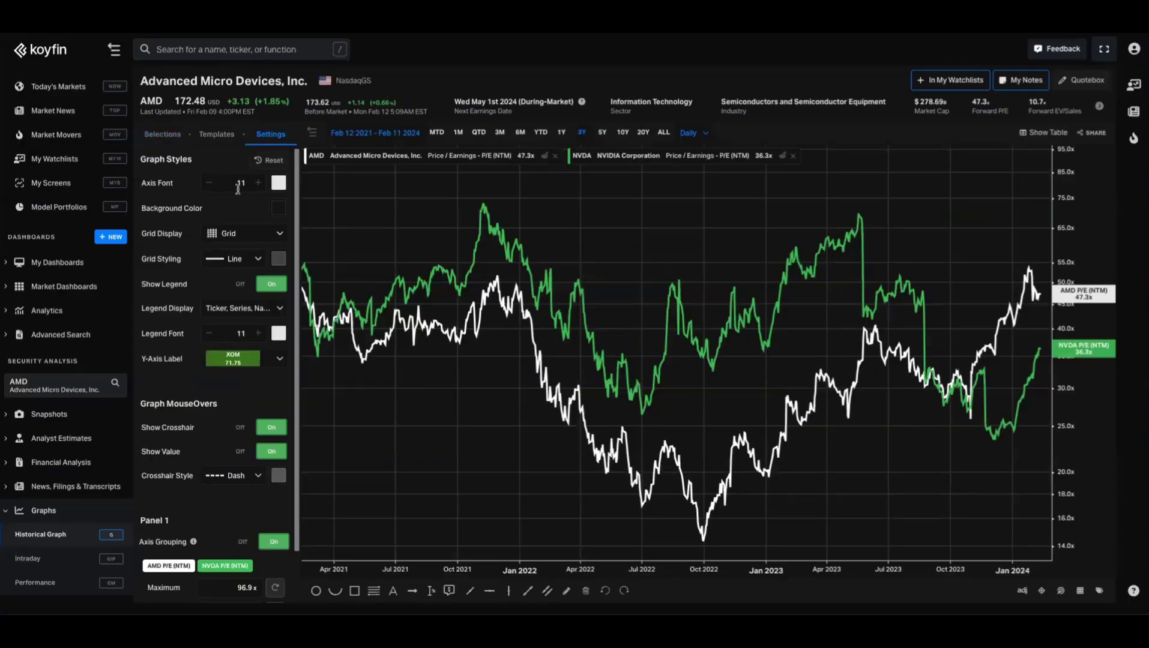
- Set the graph's axis font size to 15 and check the axis styling in the sharing settings
double_click(236, 185)
text(15)
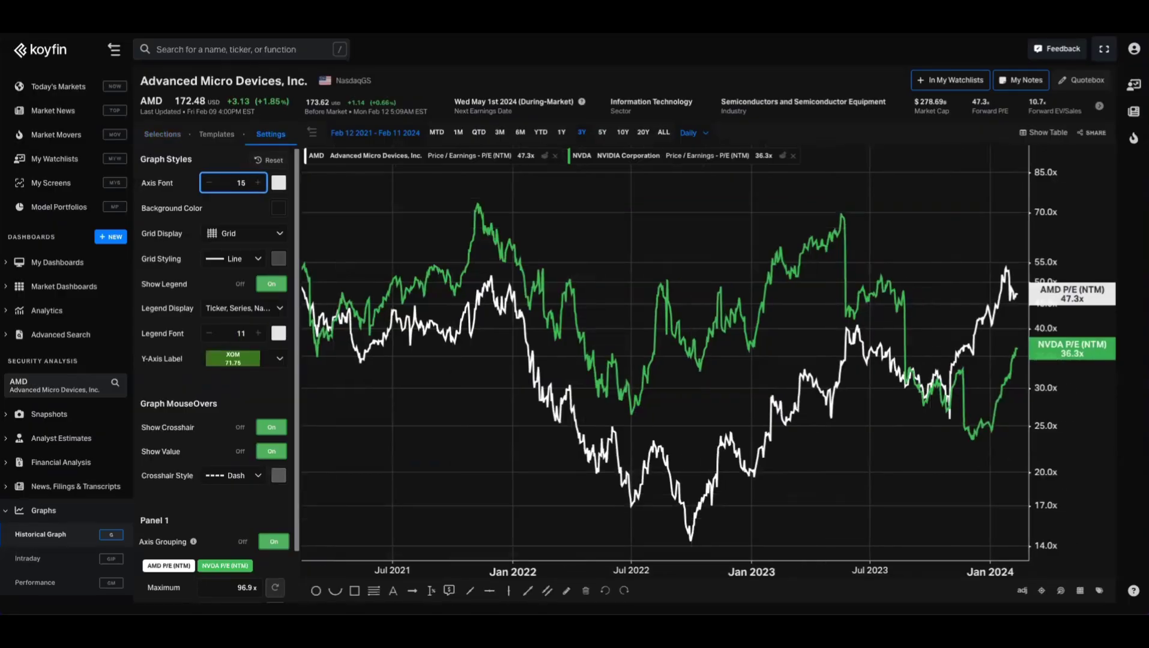
click(1091, 132)
click(693, 207)
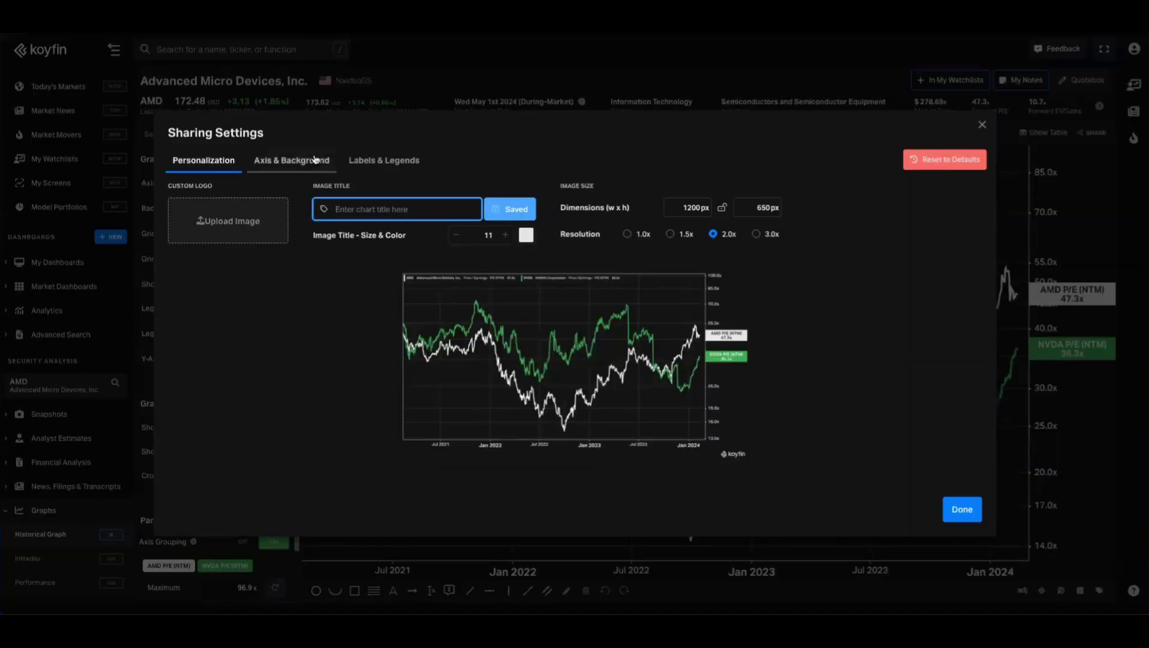
click(291, 160)
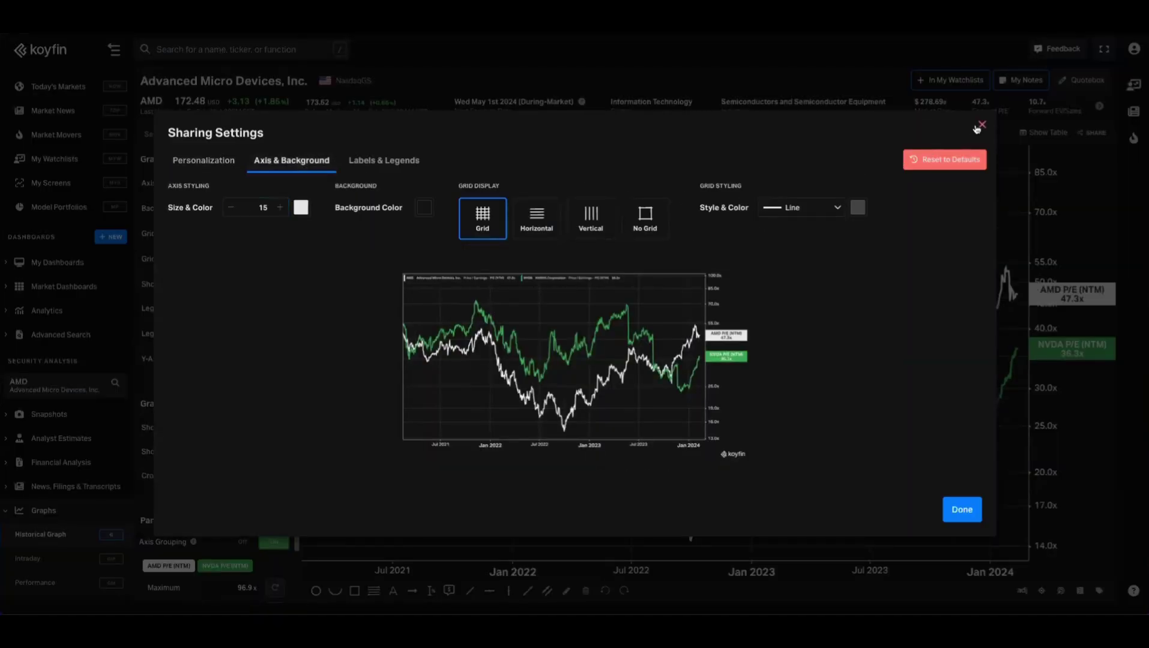
click(980, 126)
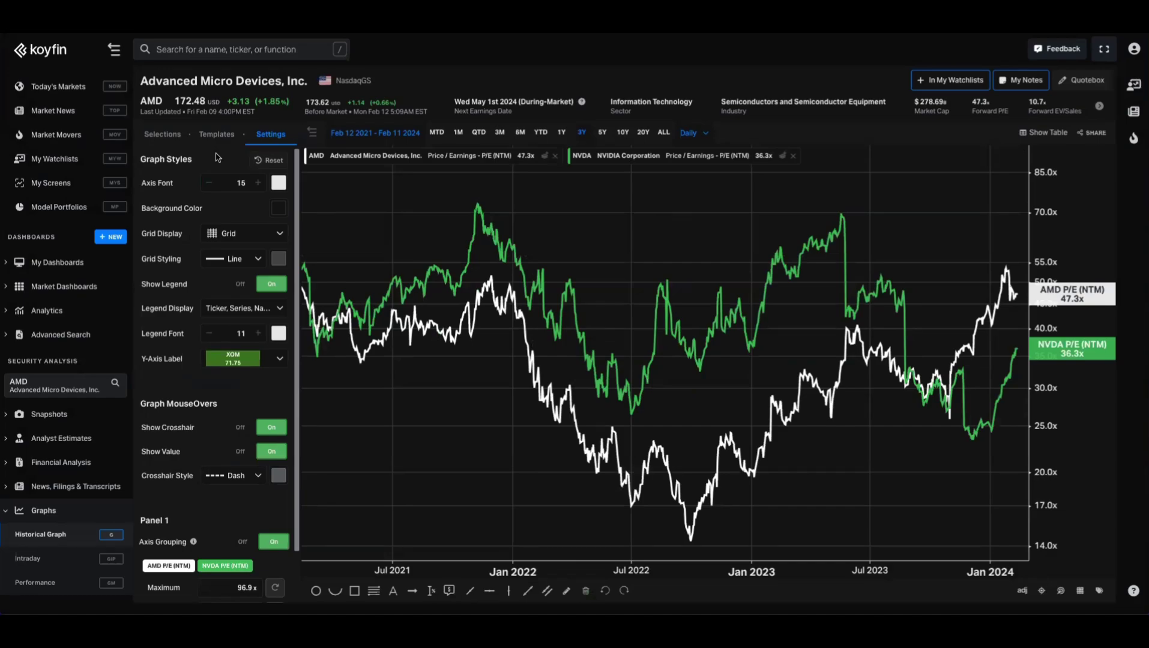
- Set the axis font size back to 11 and remove the security name from the legend display
click(236, 185)
text(11)
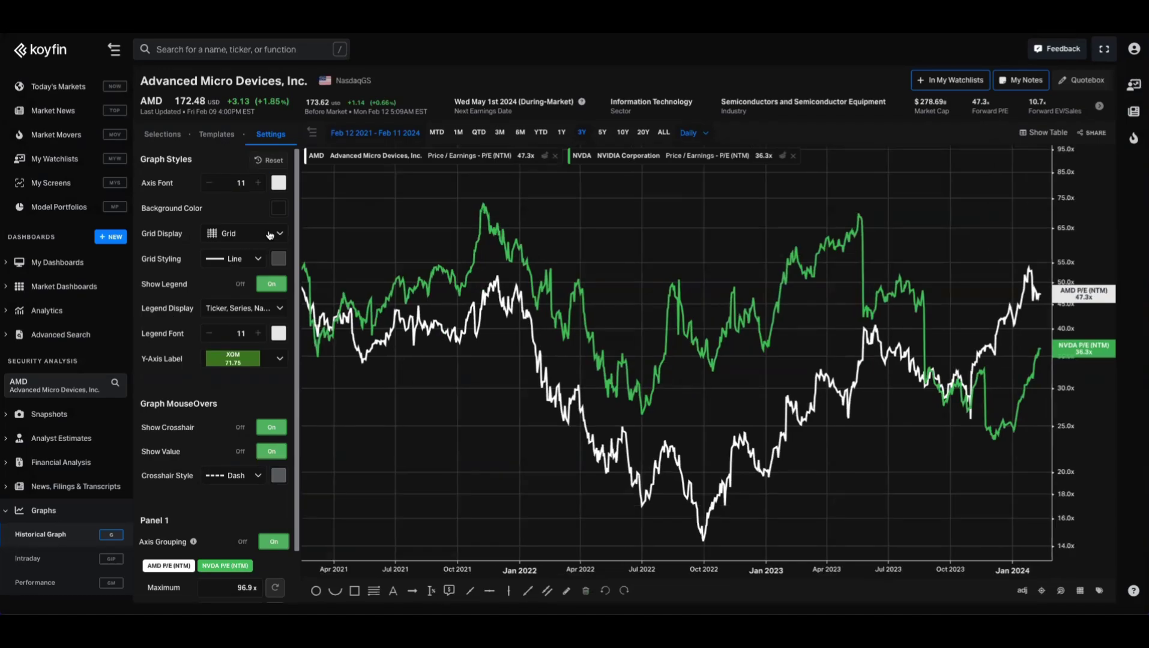
click(267, 235)
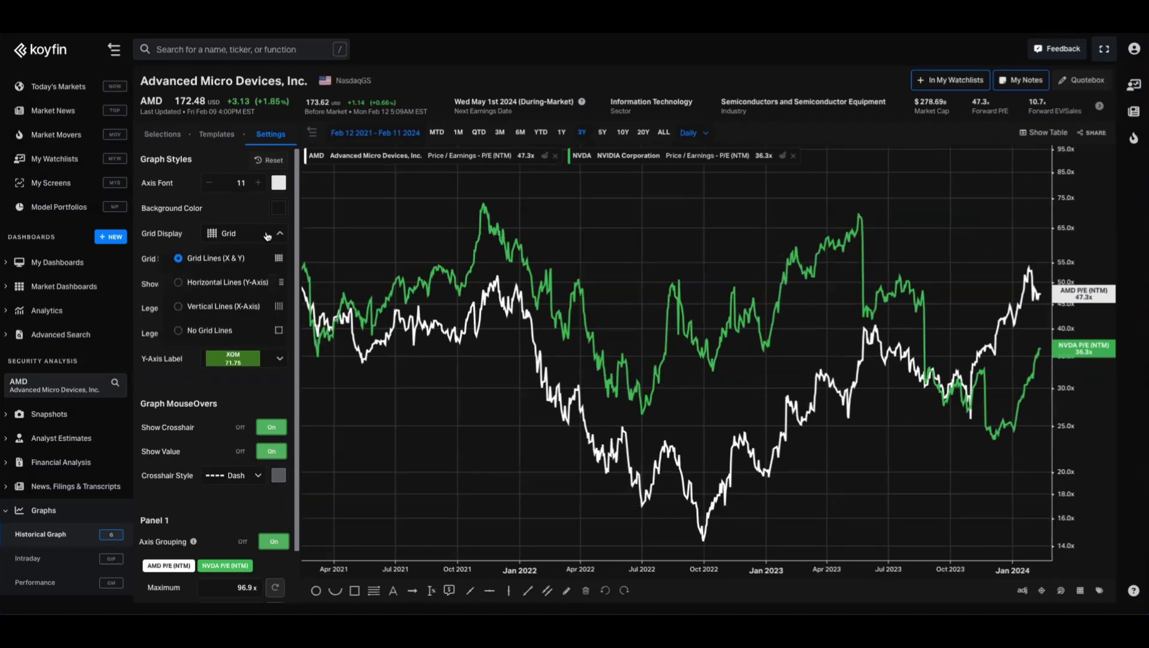
click(171, 372)
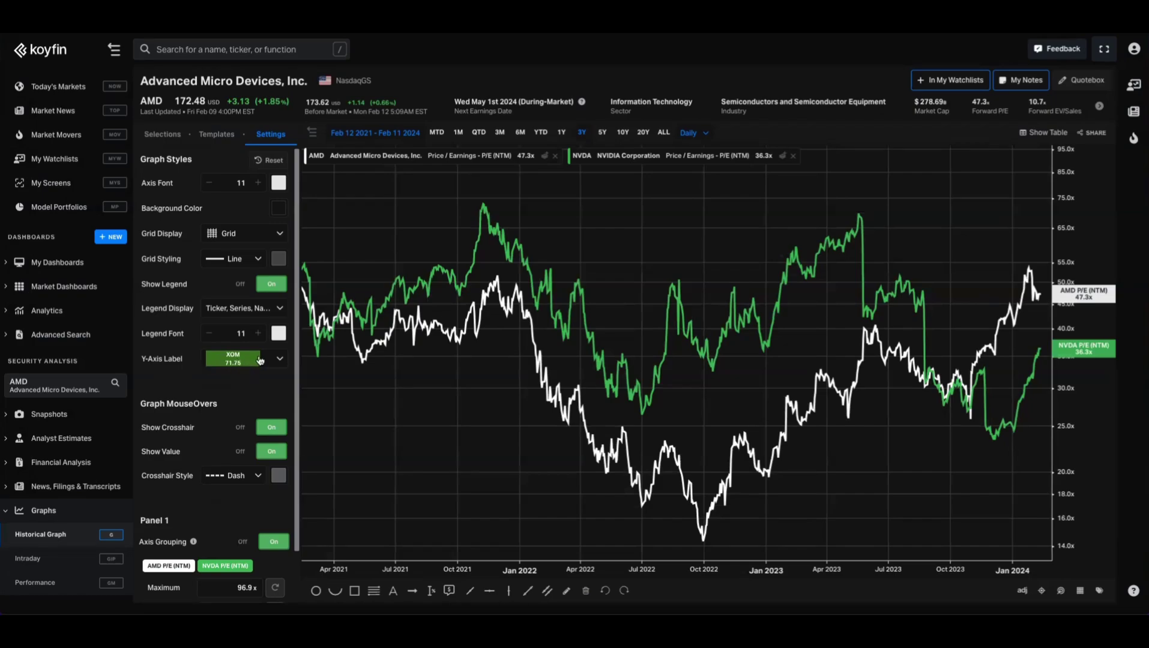
click(234, 309)
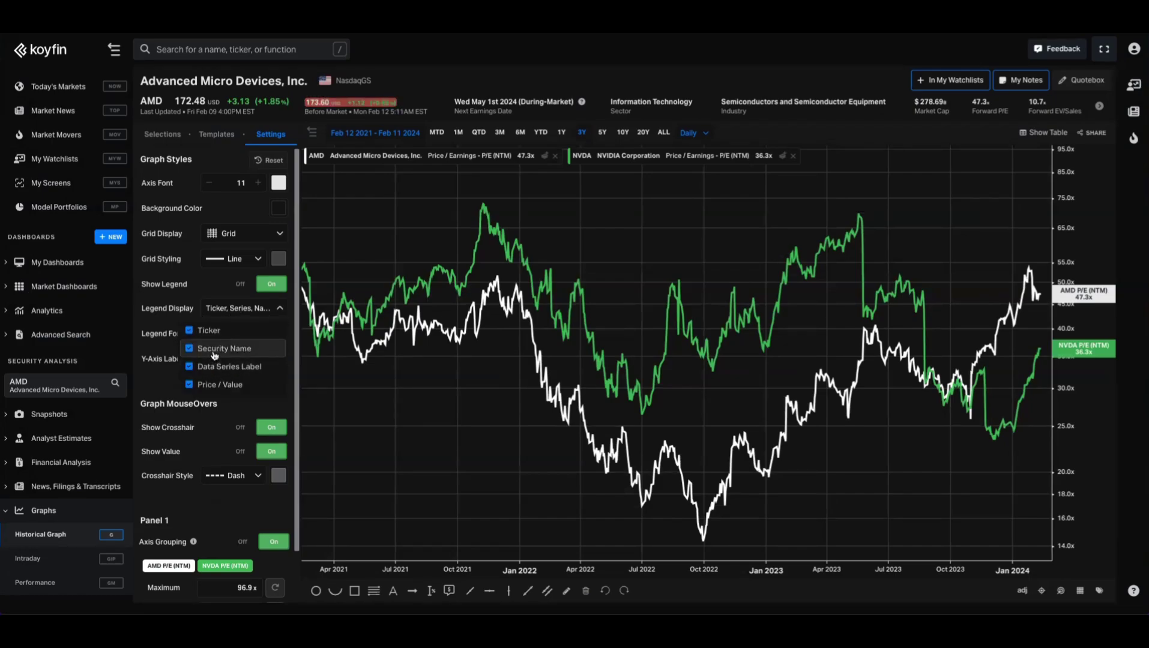
click(214, 352)
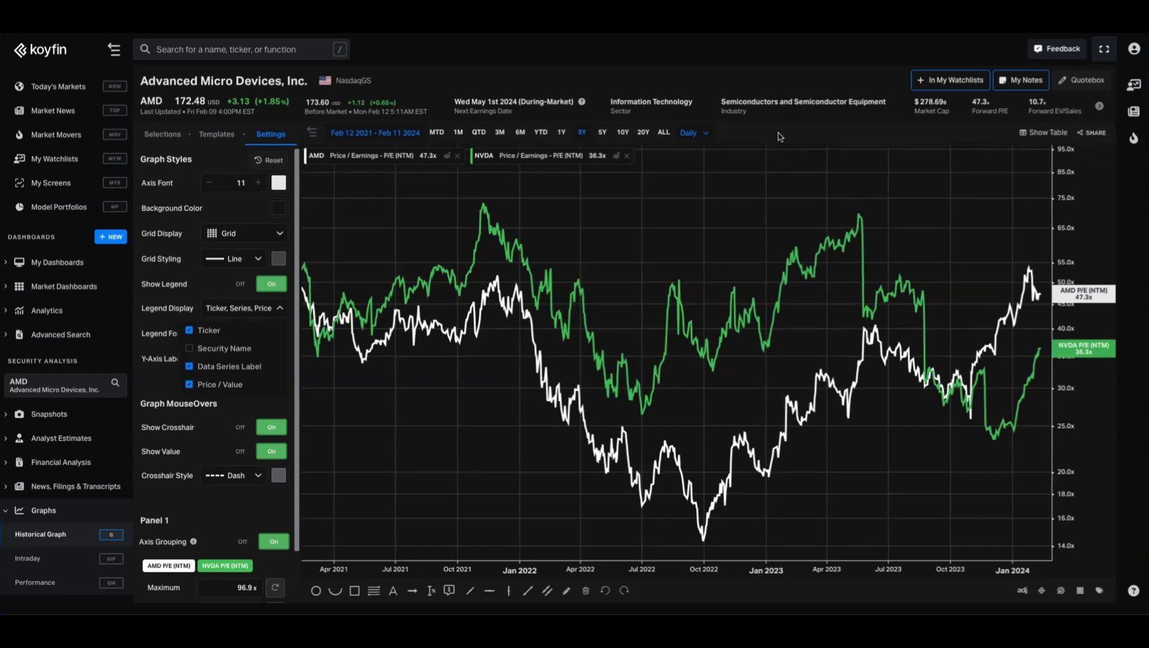
- Create a new chart template from scratch named "PE vs Mean"
click(162, 134)
click(229, 159)
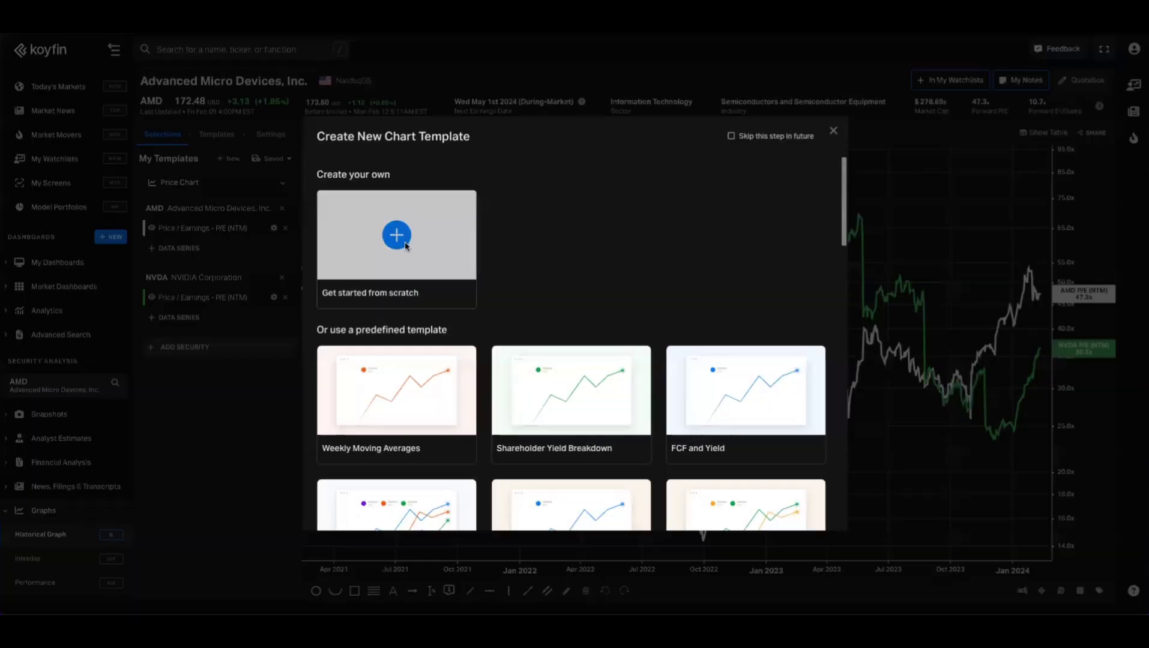
click(406, 245)
click(504, 328)
key(ctrl+a)
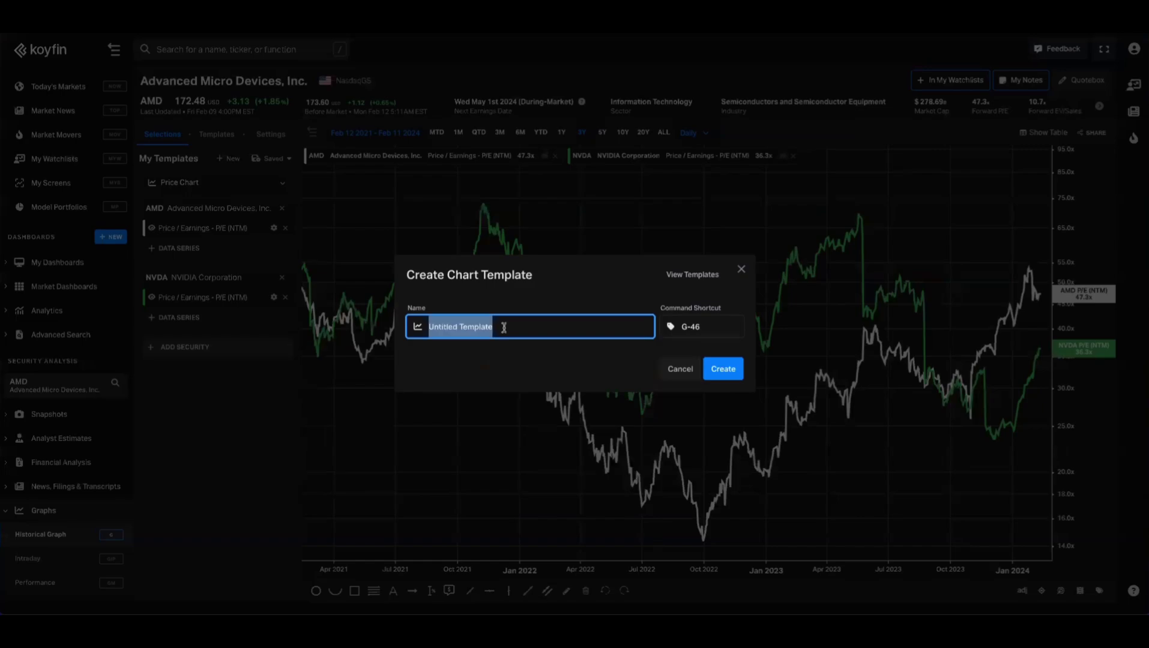
text(PE vs Mean)
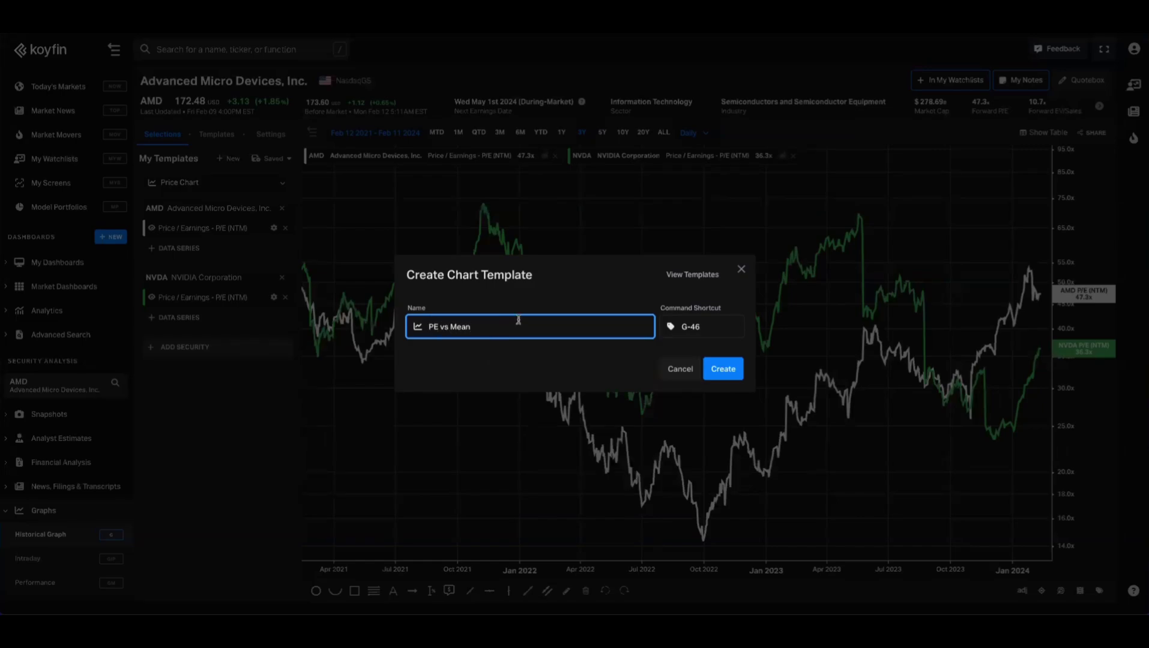
click(723, 373)
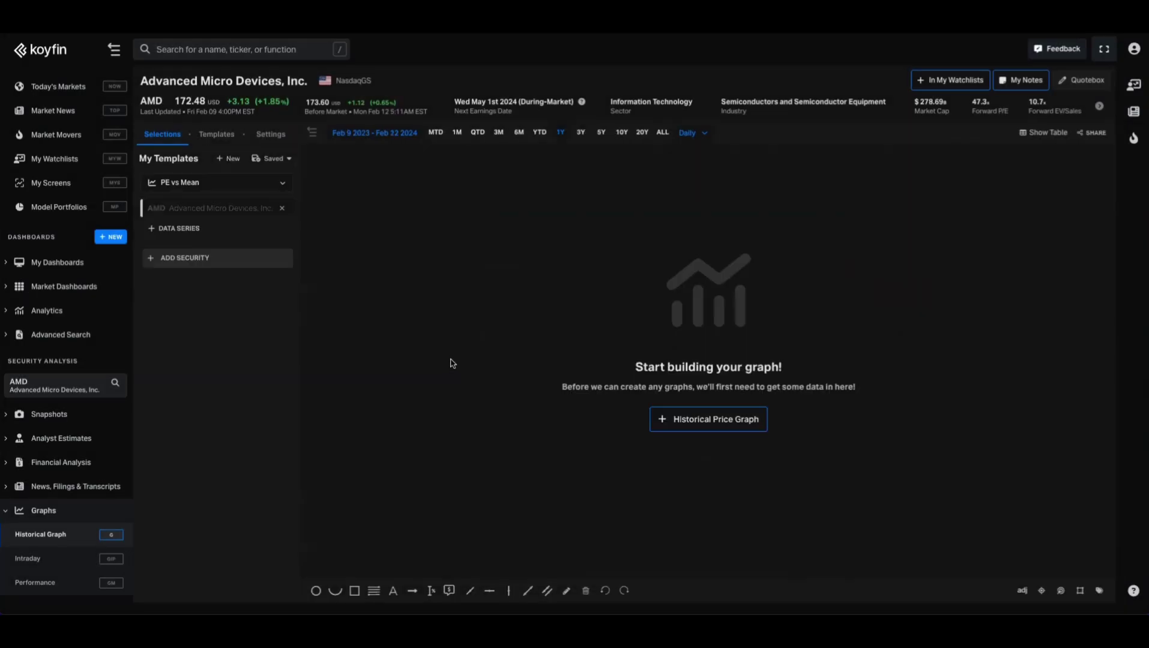
- Replace AMD with the Nasdaq-listed NVDA in the template and add its Price / Earnings - P/E (NTM) data series
click(261, 208)
text(nvda)
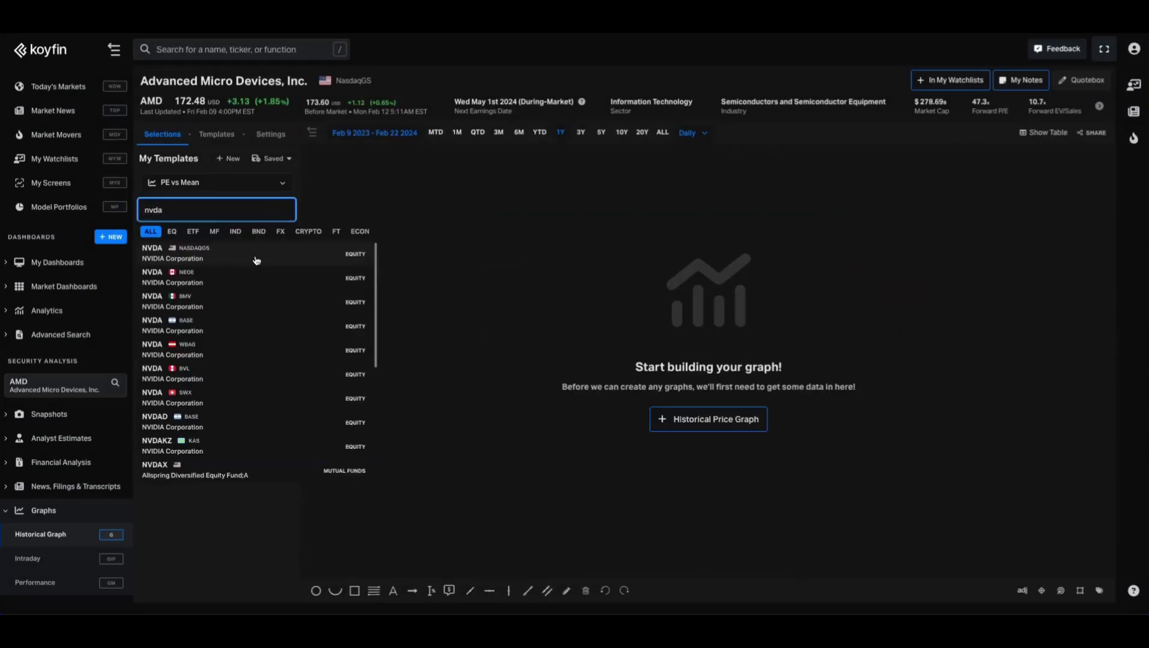
click(249, 251)
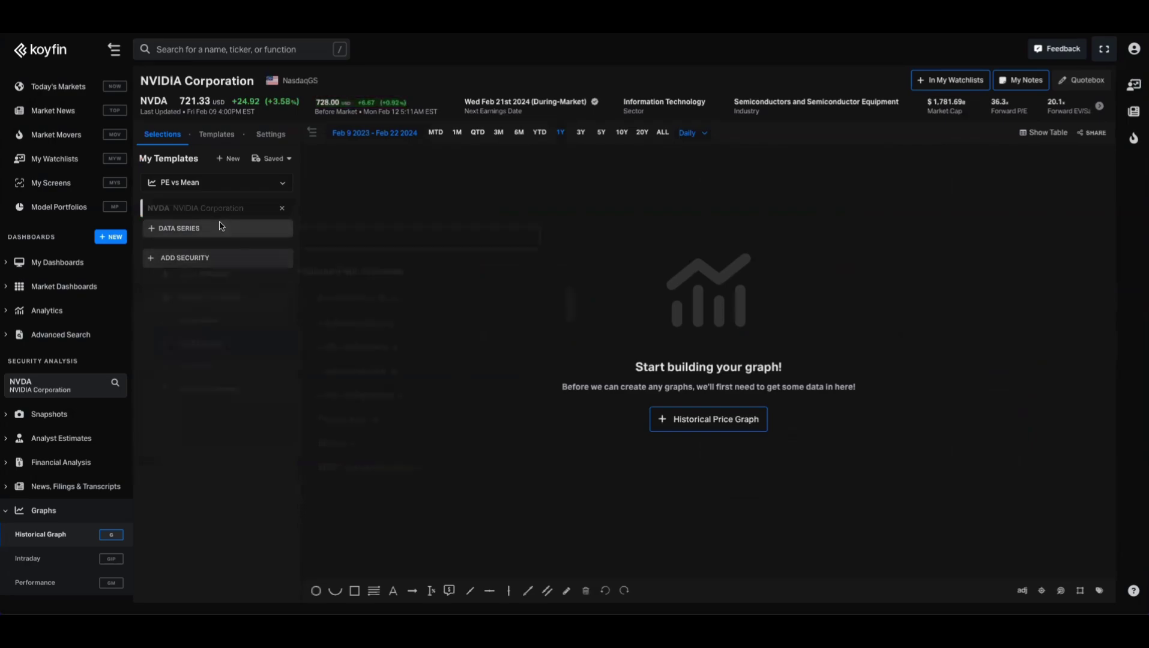
click(220, 227)
text(pe)
click(360, 348)
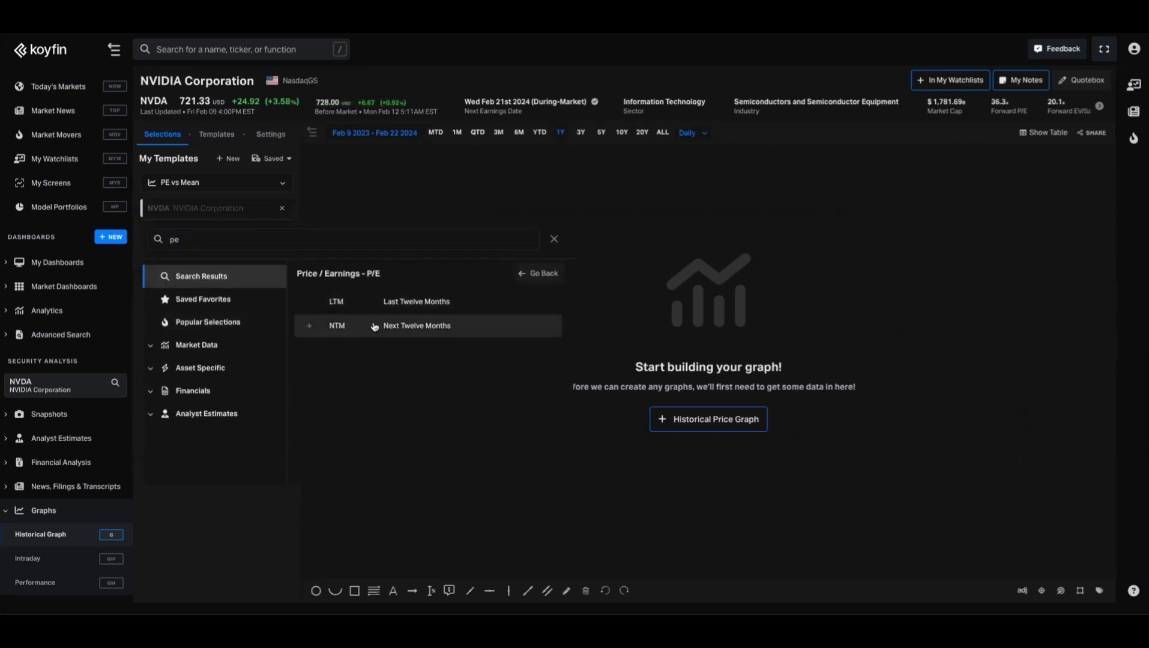
click(351, 326)
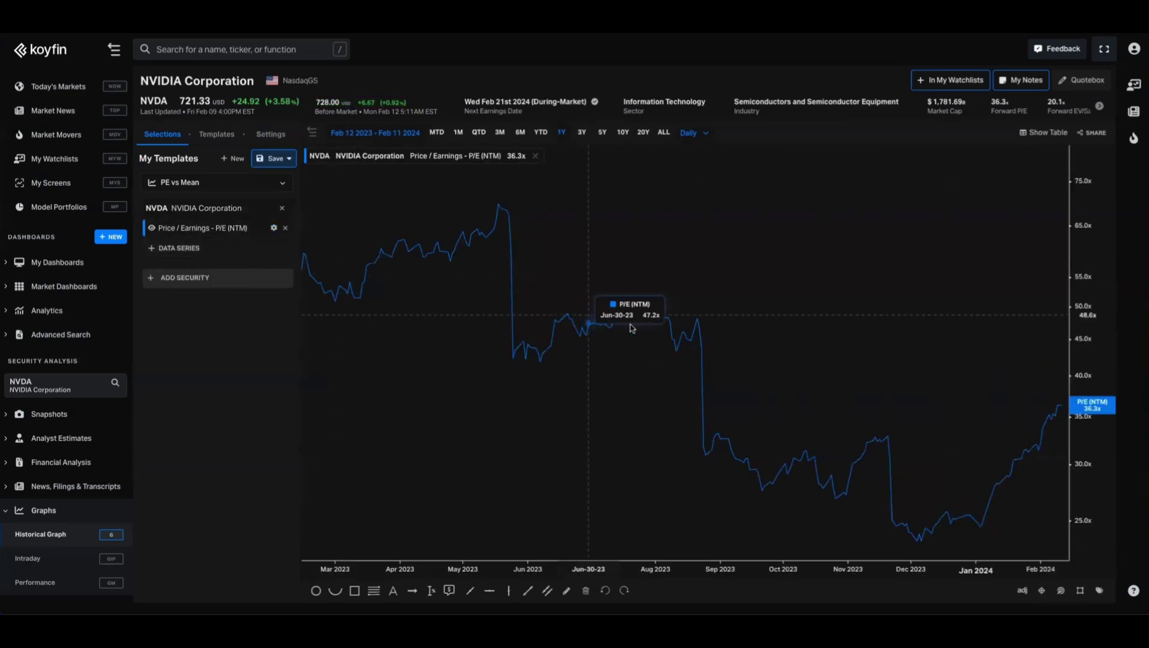
- Style the NVDA P/E series as a green line with Thick line thickness
click(273, 228)
click(355, 298)
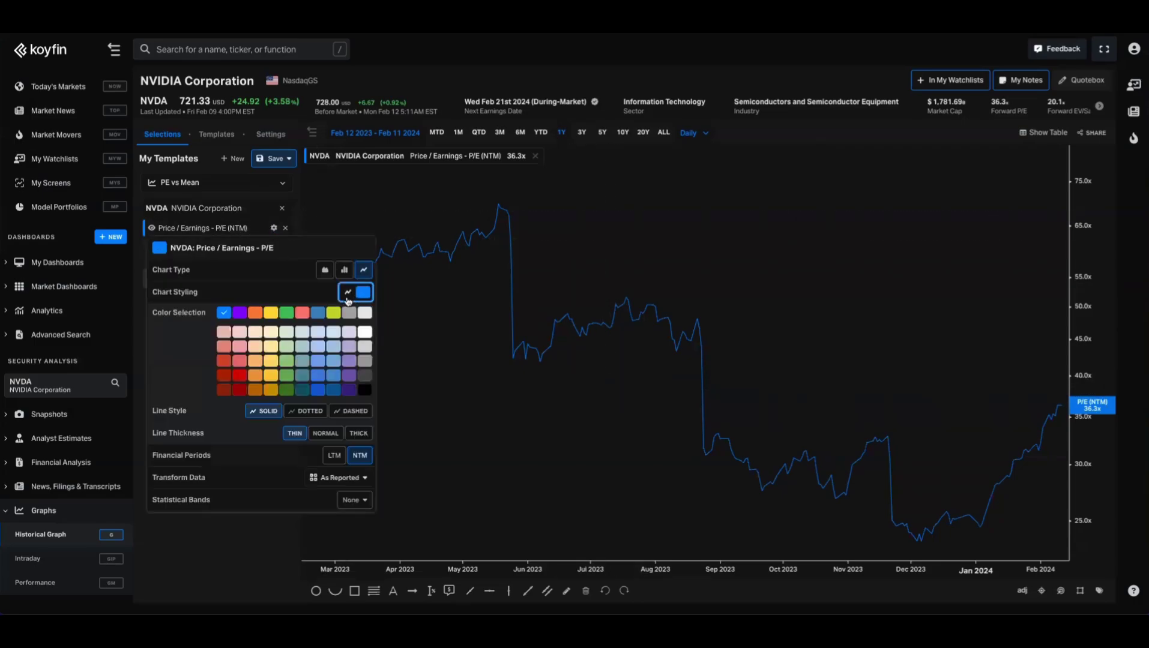
click(286, 312)
click(354, 436)
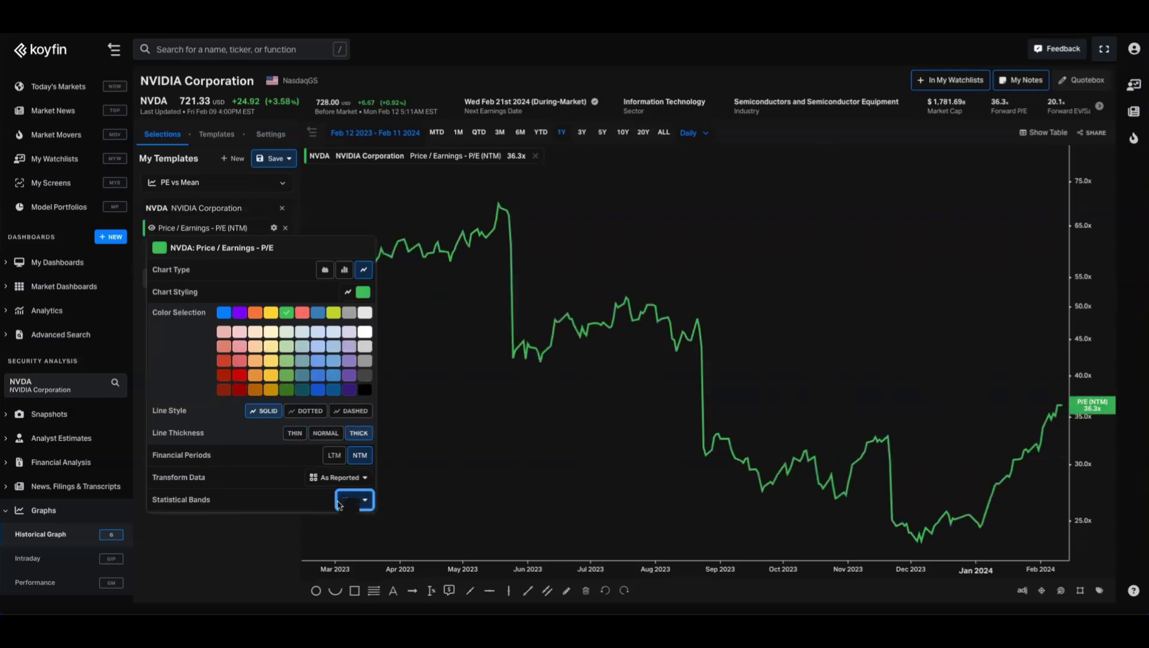
- Add the Mean statistical band to the P/E series as a light green dotted line of Normal thickness
click(353, 500)
click(201, 336)
click(348, 336)
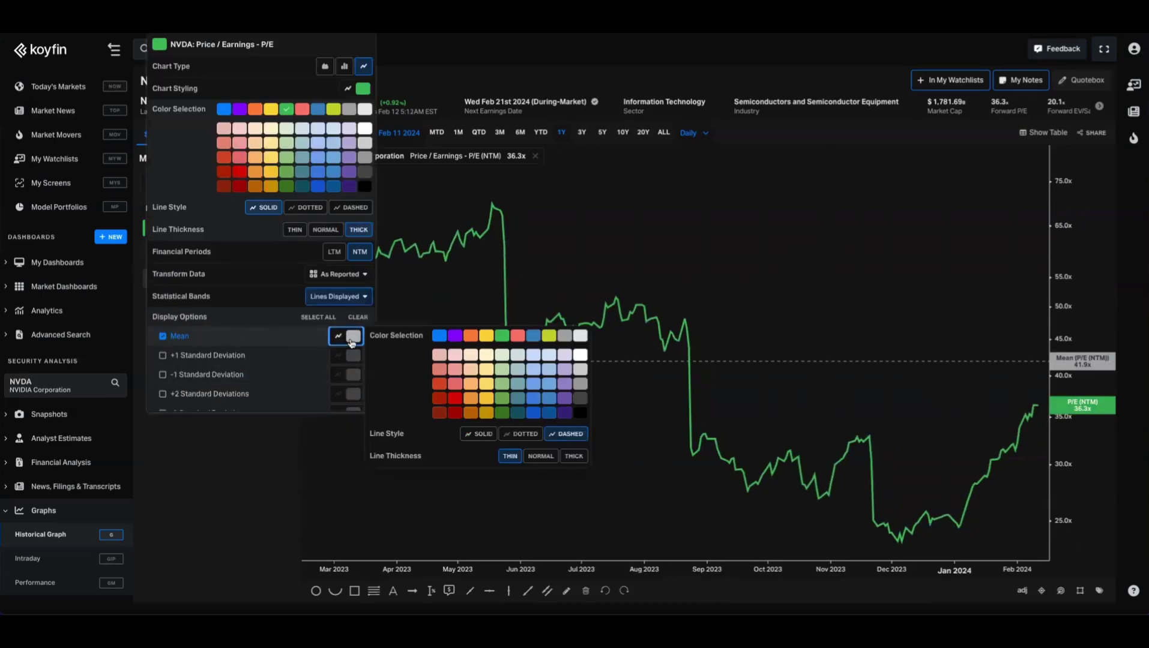
click(503, 384)
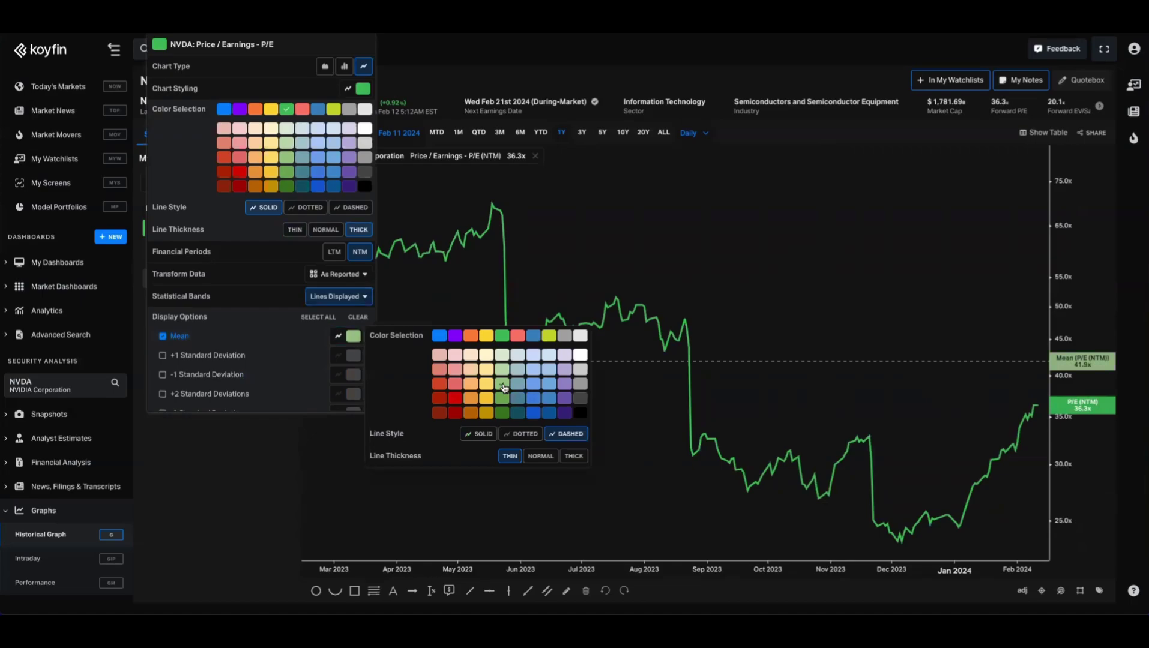
click(524, 434)
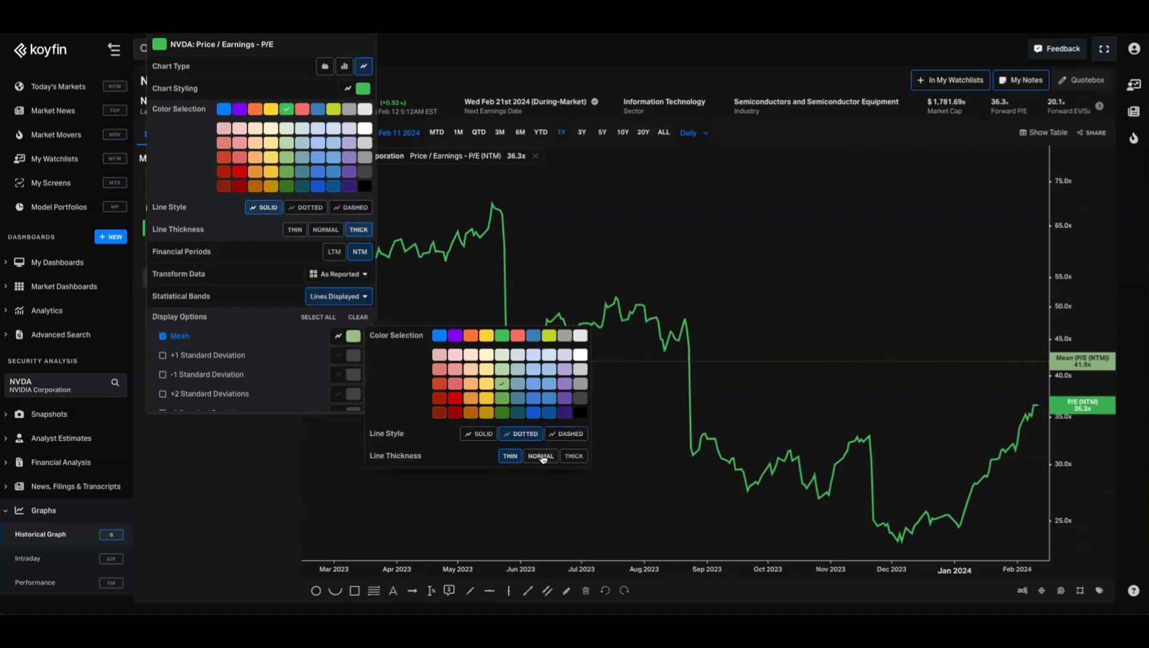
click(541, 457)
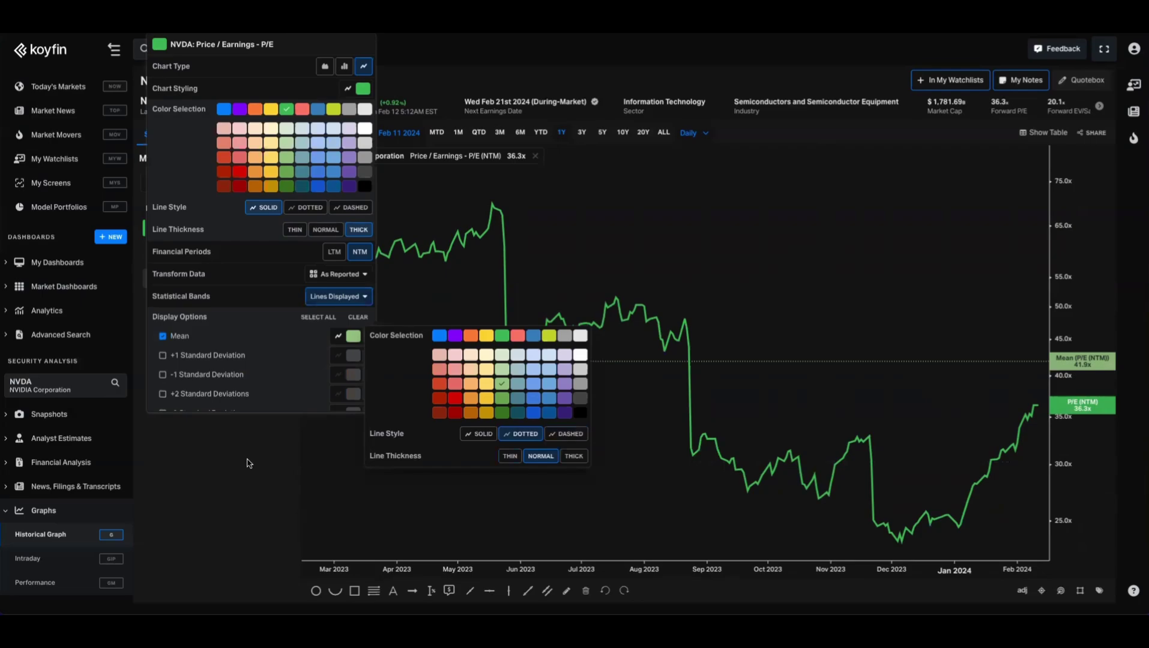
scroll(219, 366, down, 5)
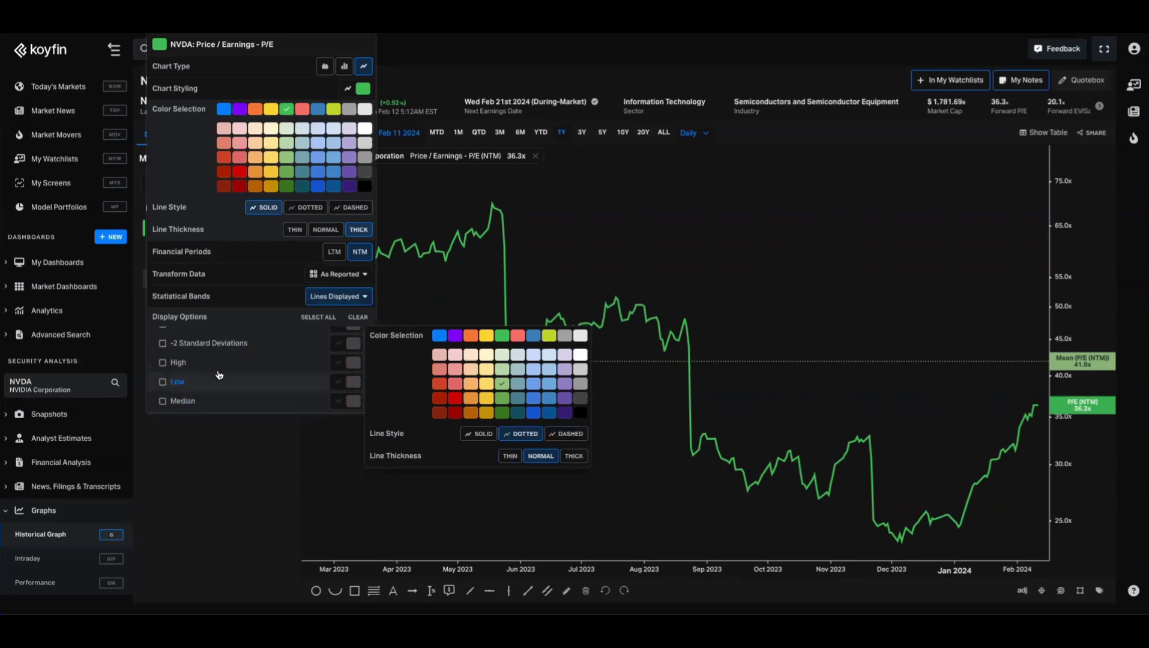
click(618, 415)
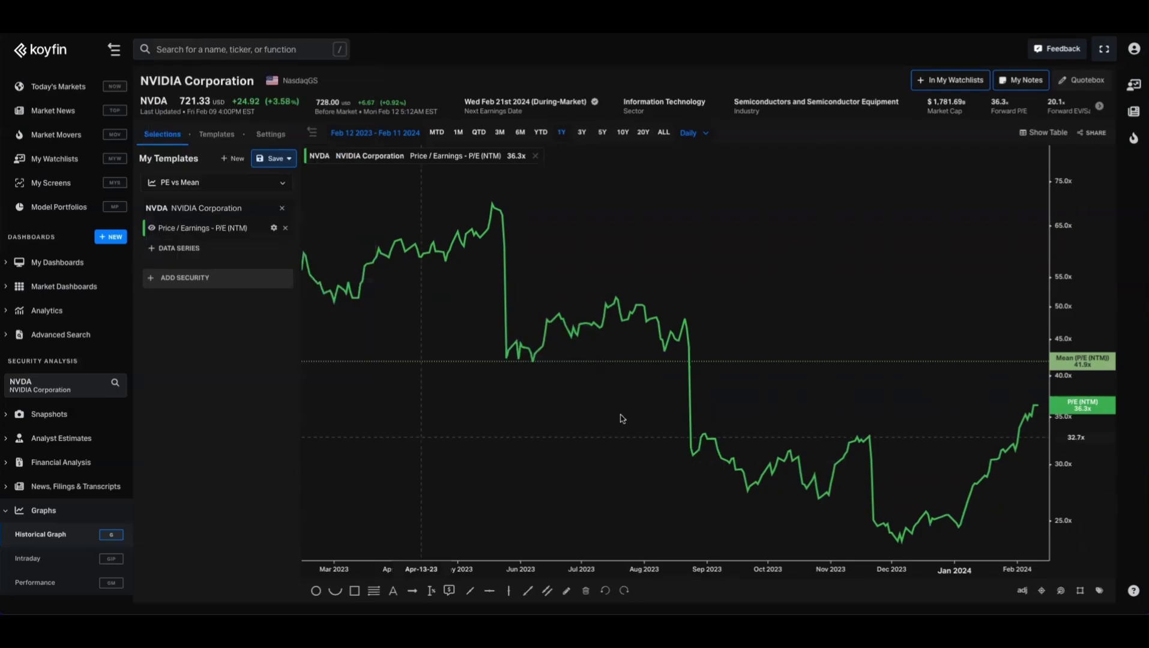
- Set the chart's time range to 5Y
click(621, 133)
click(602, 134)
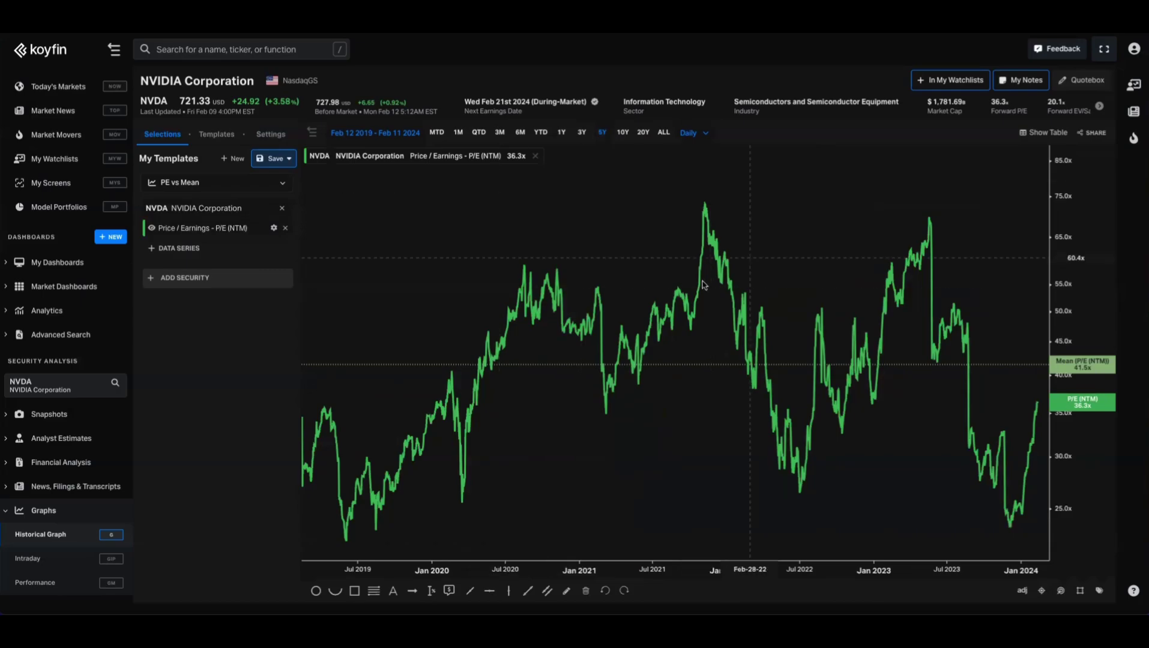
- Set the chart's axis font size to 18 and display X and Y grid lines as dark grey lines
click(275, 137)
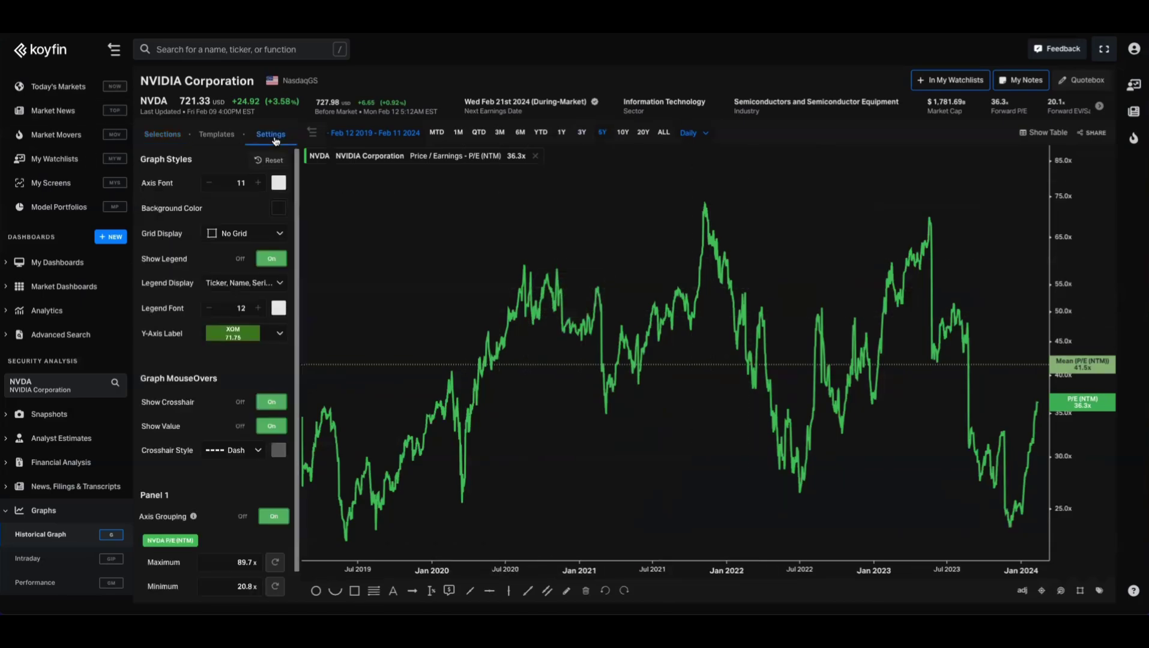
click(239, 183)
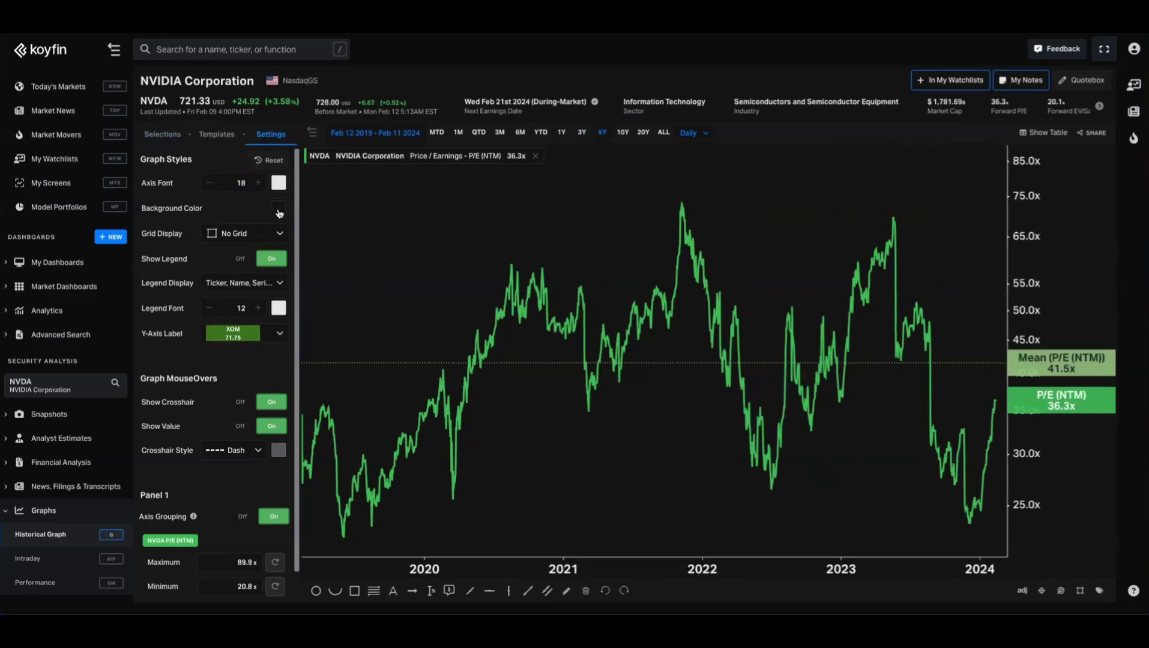
click(251, 233)
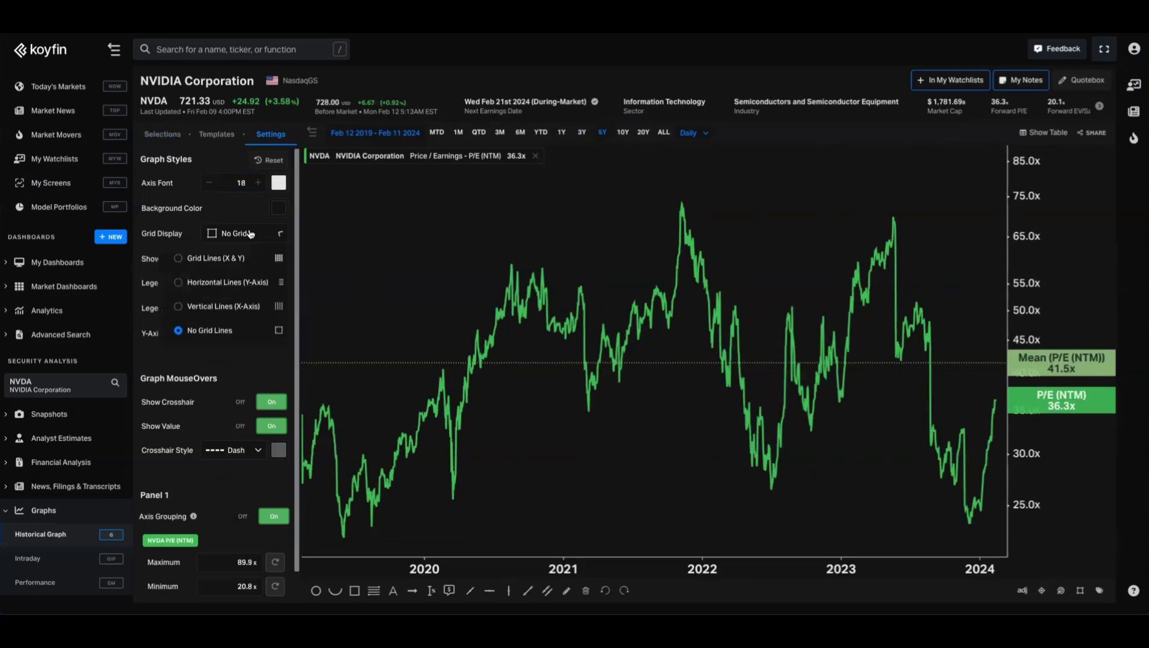
click(214, 260)
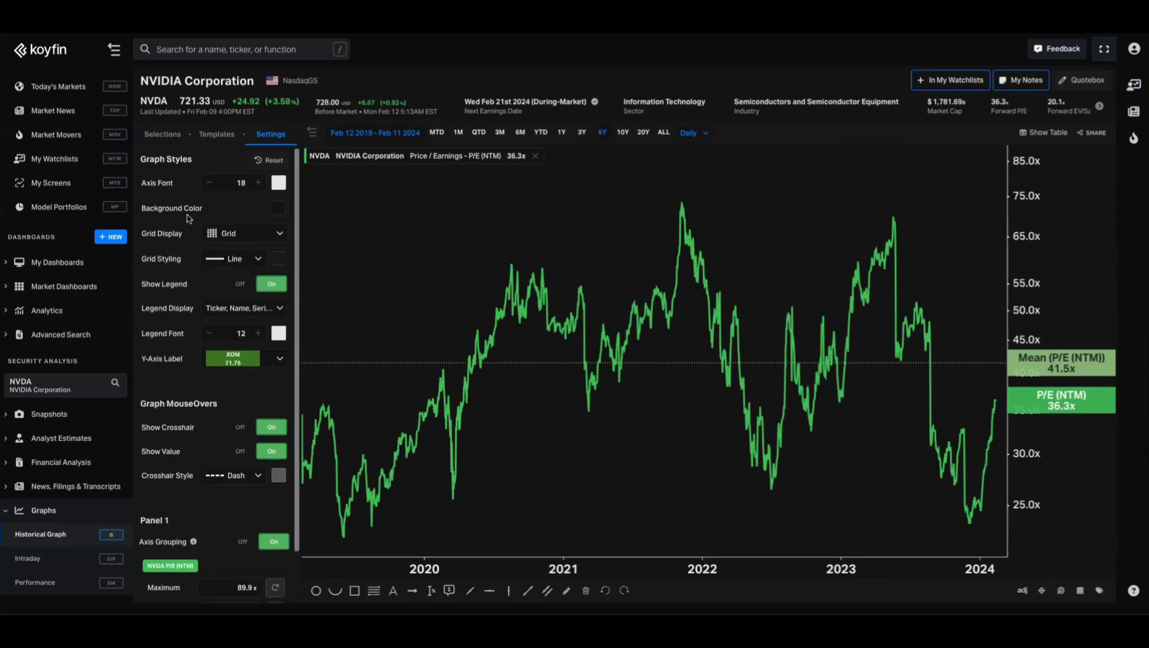
click(279, 258)
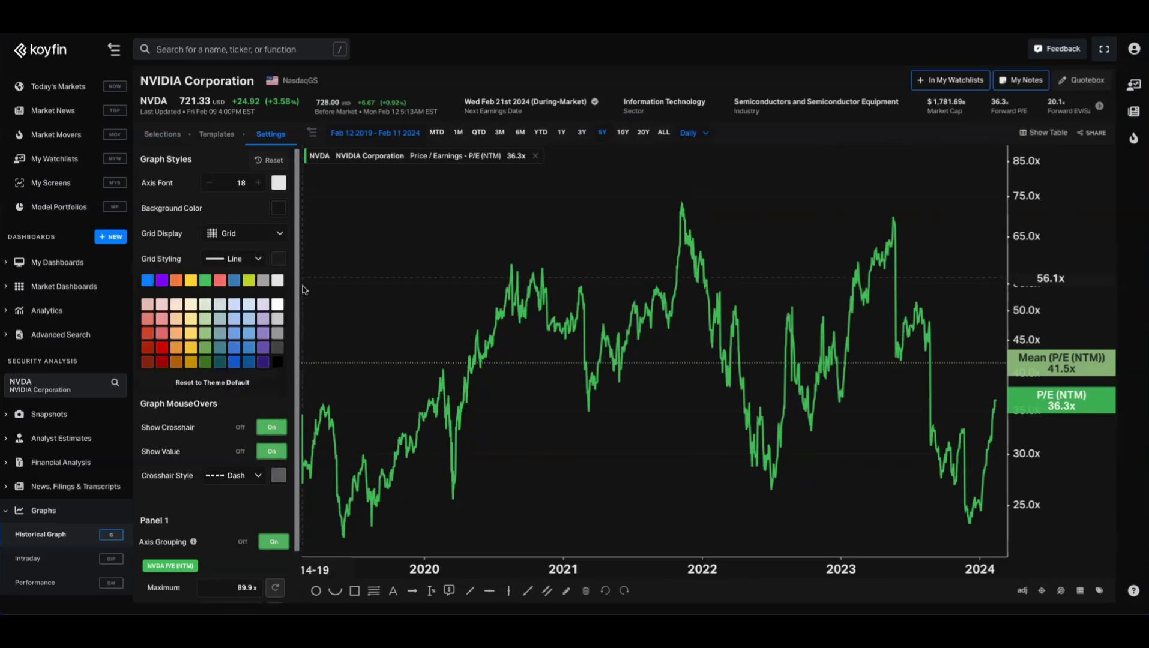
click(277, 348)
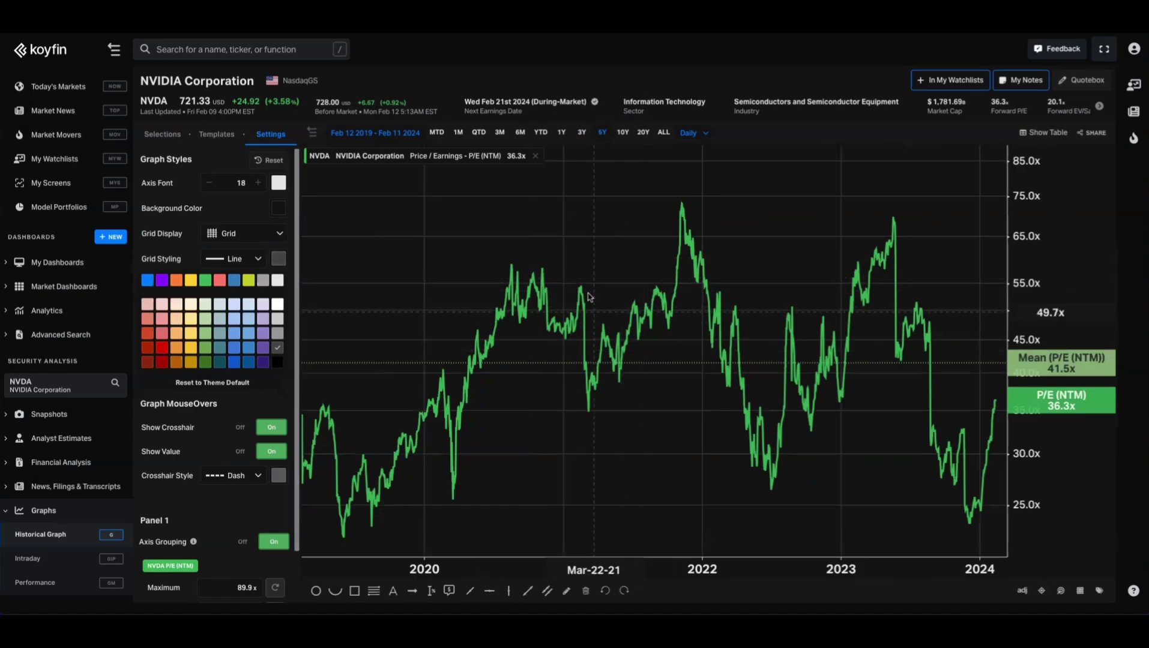
click(151, 245)
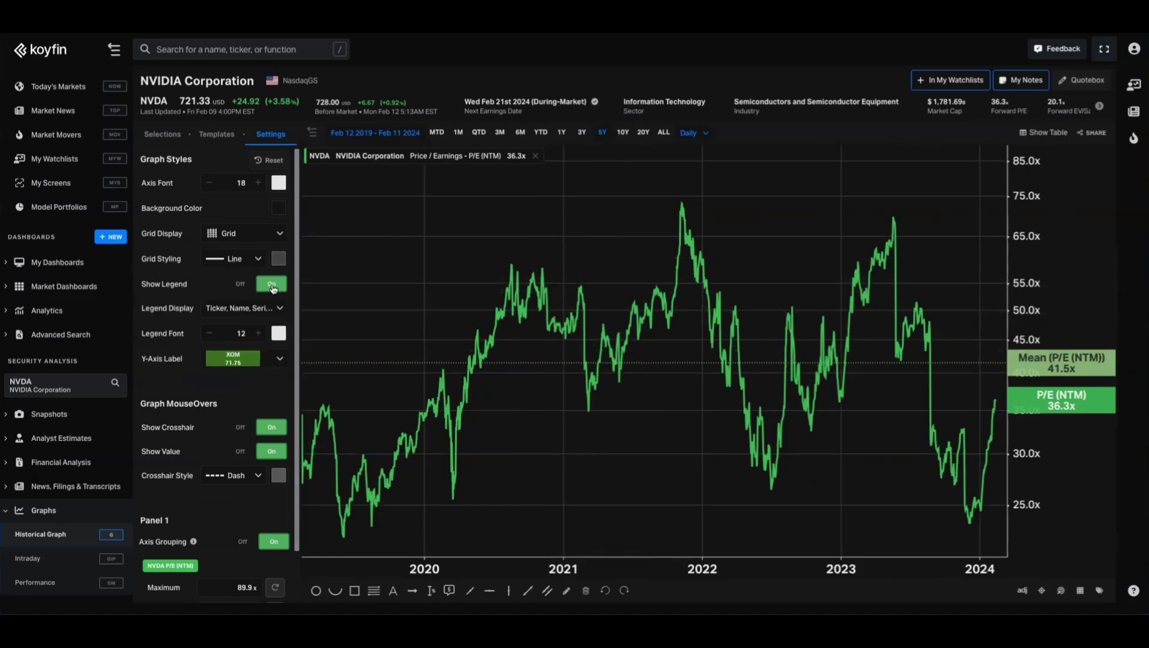
- Remove Price / Value from the chart's legend display
click(212, 308)
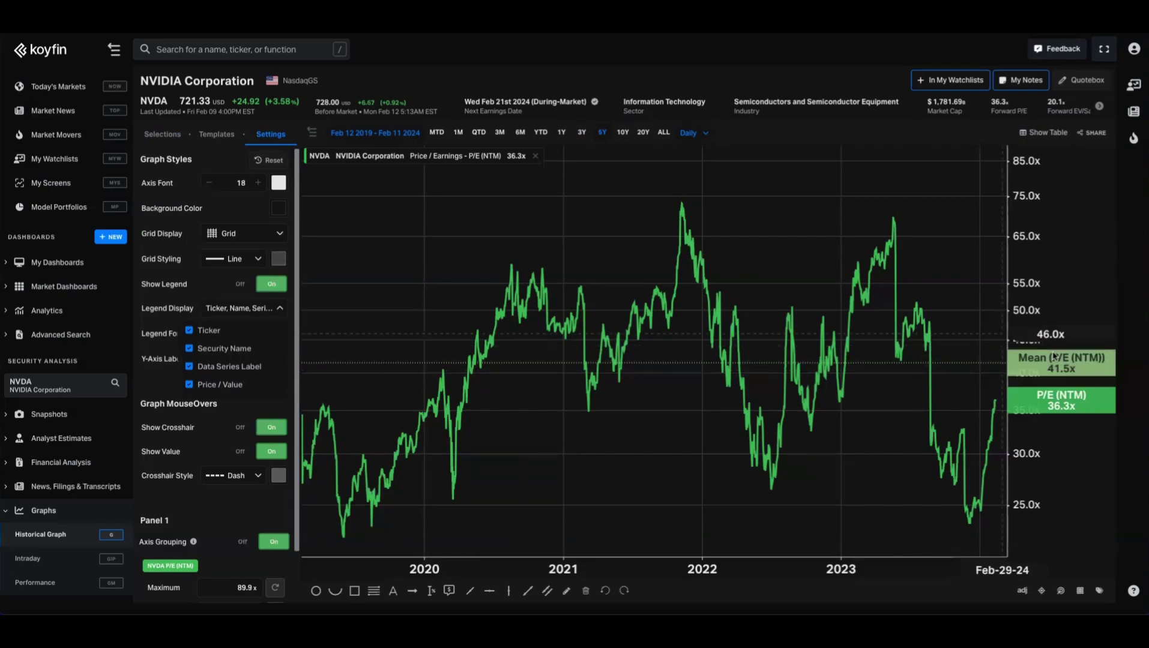
click(227, 385)
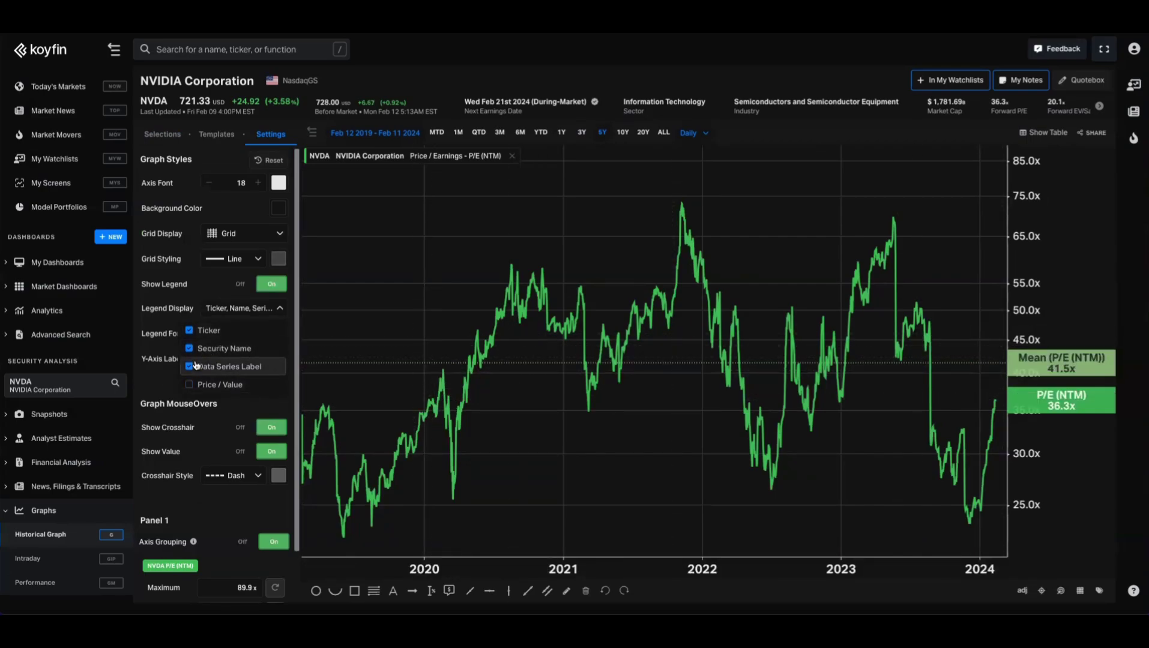
click(153, 377)
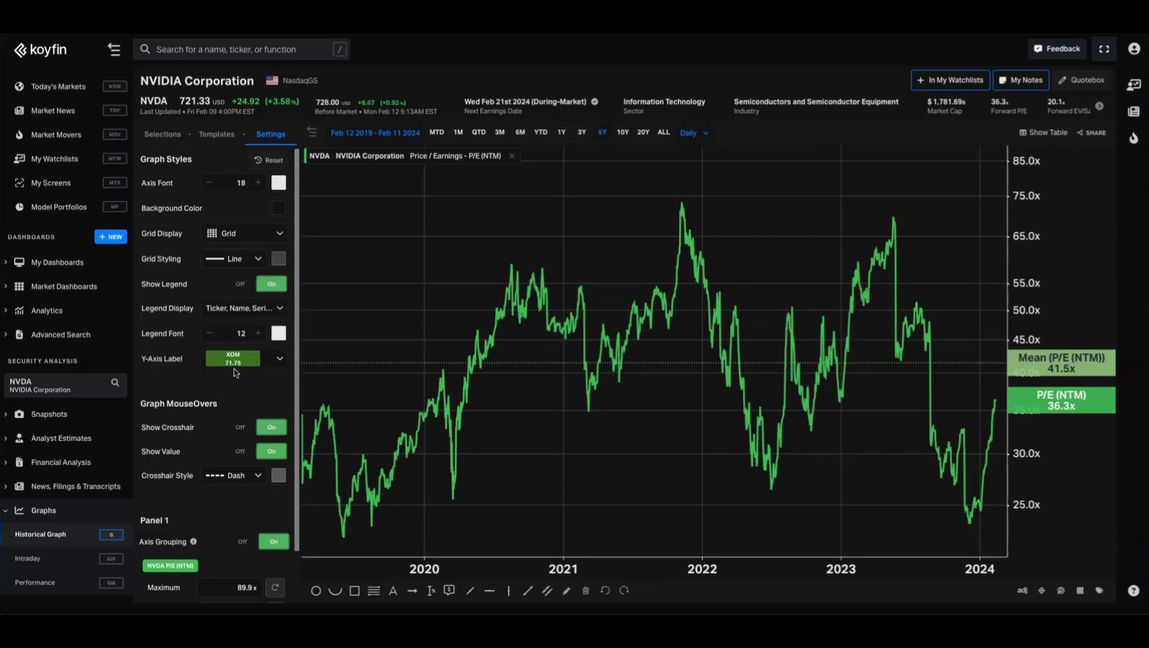
- Show only the coloured value in the Y-axis labels and set Panel 1's scale type to Linear
scroll(237, 372, down, 1)
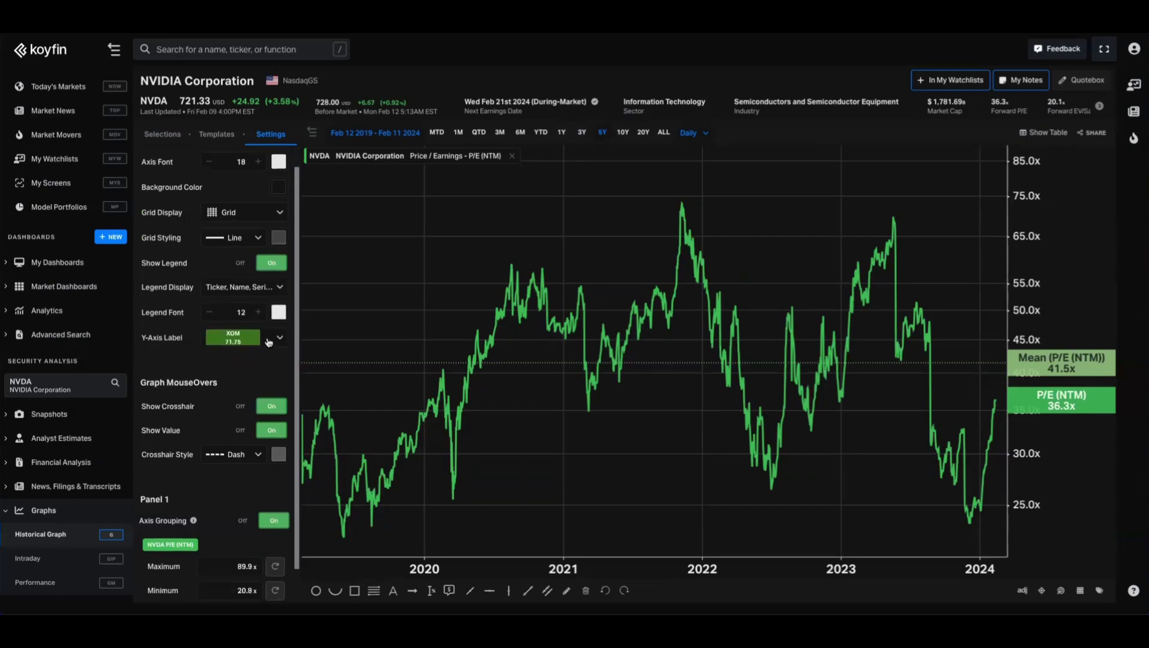
click(269, 342)
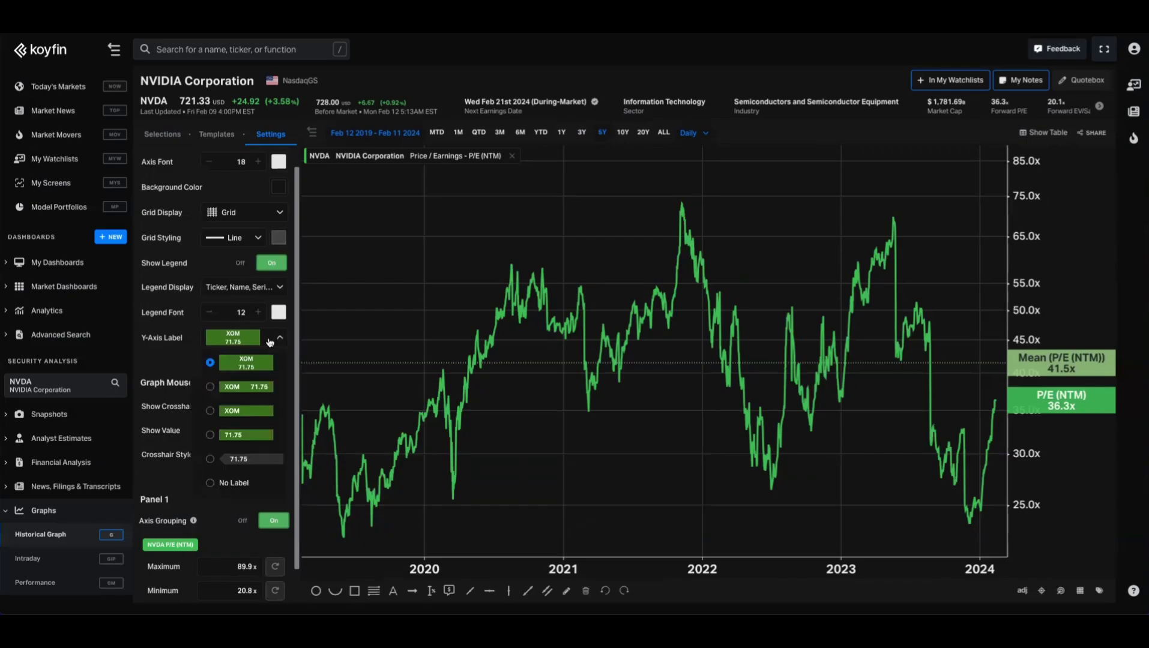
click(210, 436)
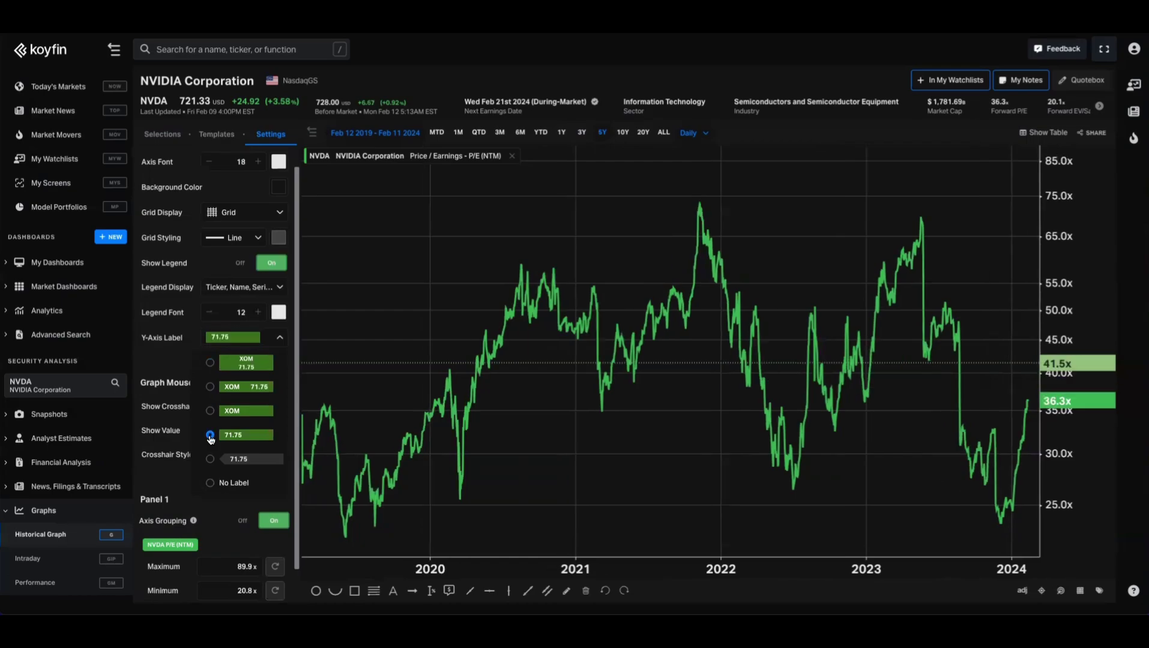
scroll(206, 397, down, 1)
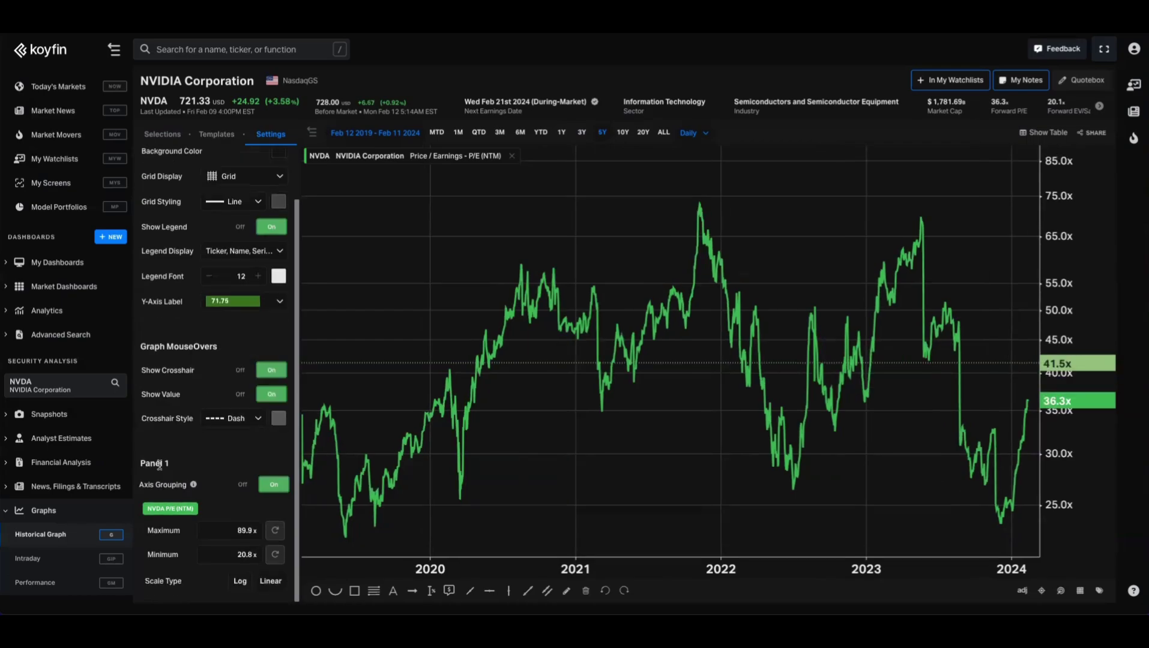
click(270, 581)
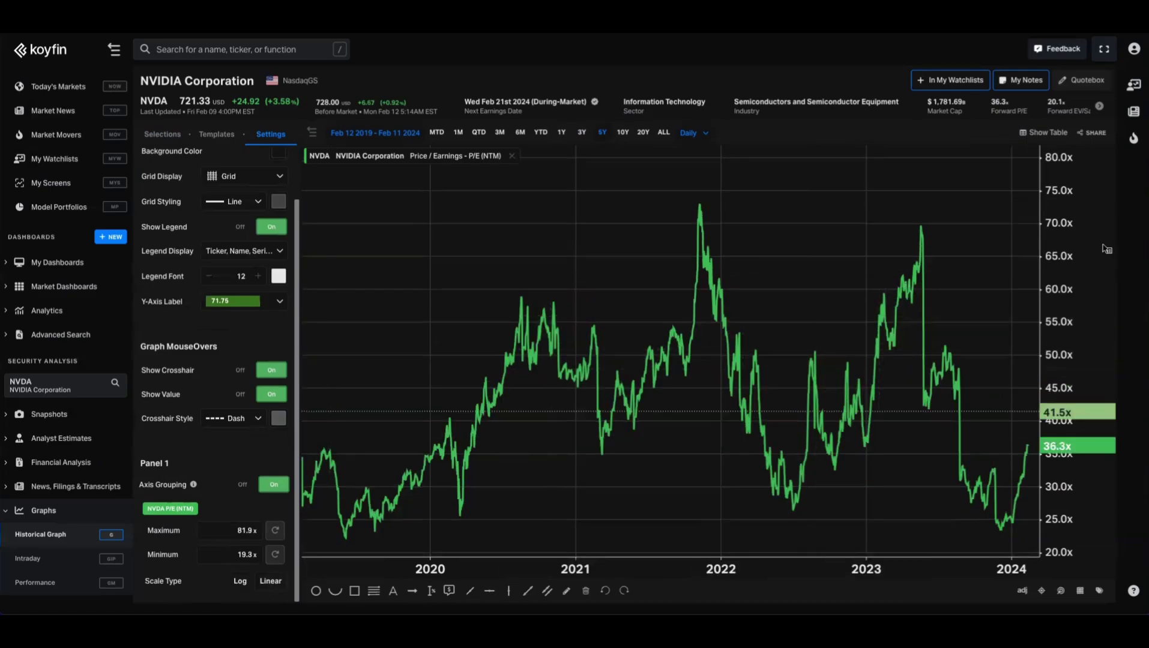
click(1070, 244)
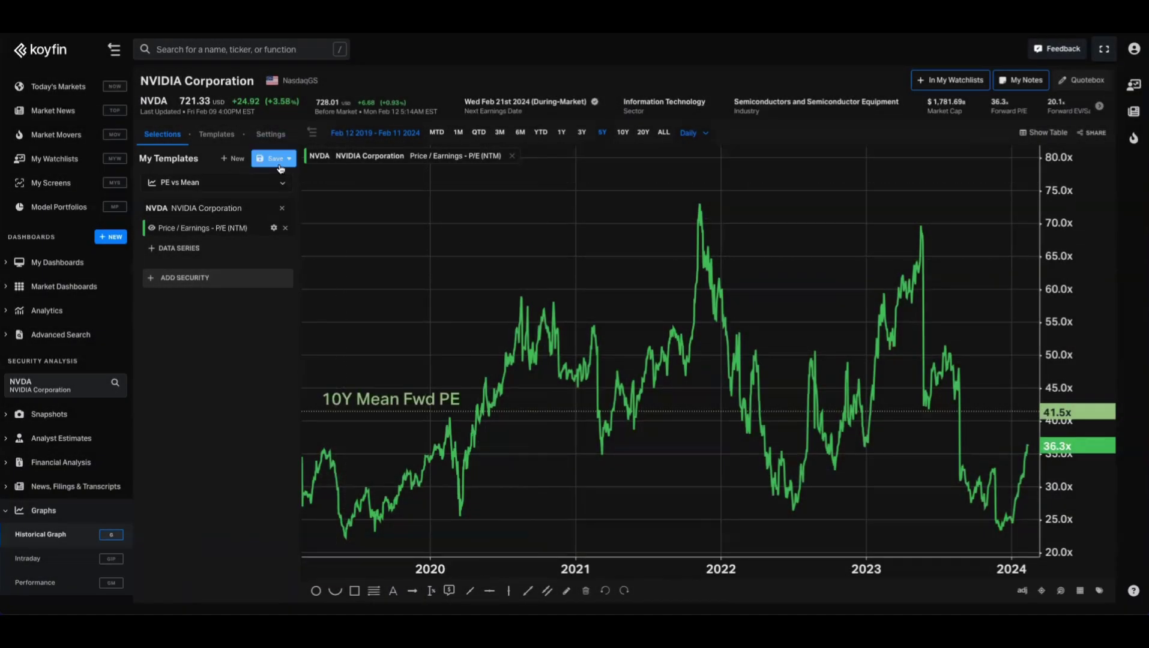
- Save the PE vs Mean template by turning Auto Save on and back off
click(278, 165)
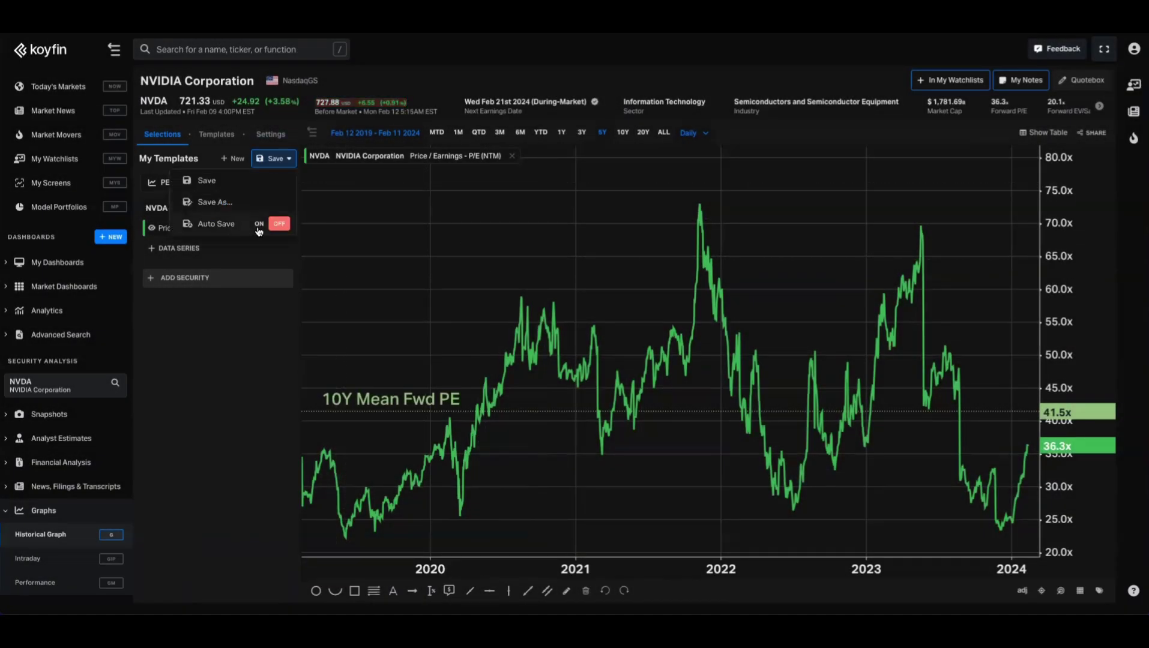
click(258, 227)
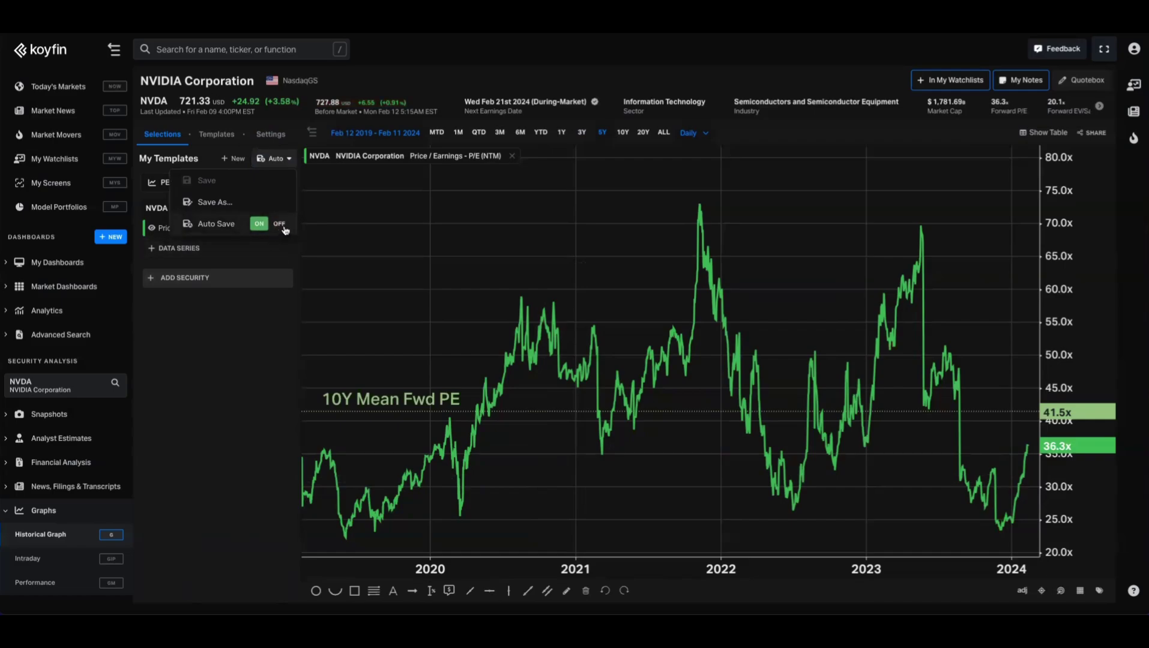
click(284, 227)
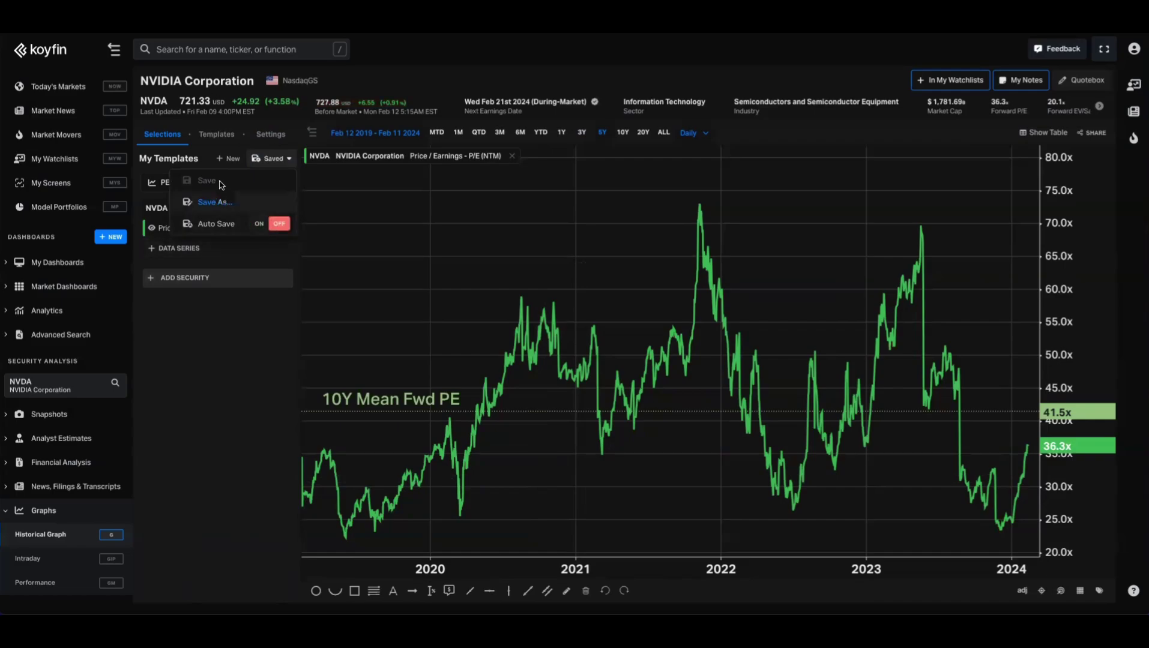
click(215, 379)
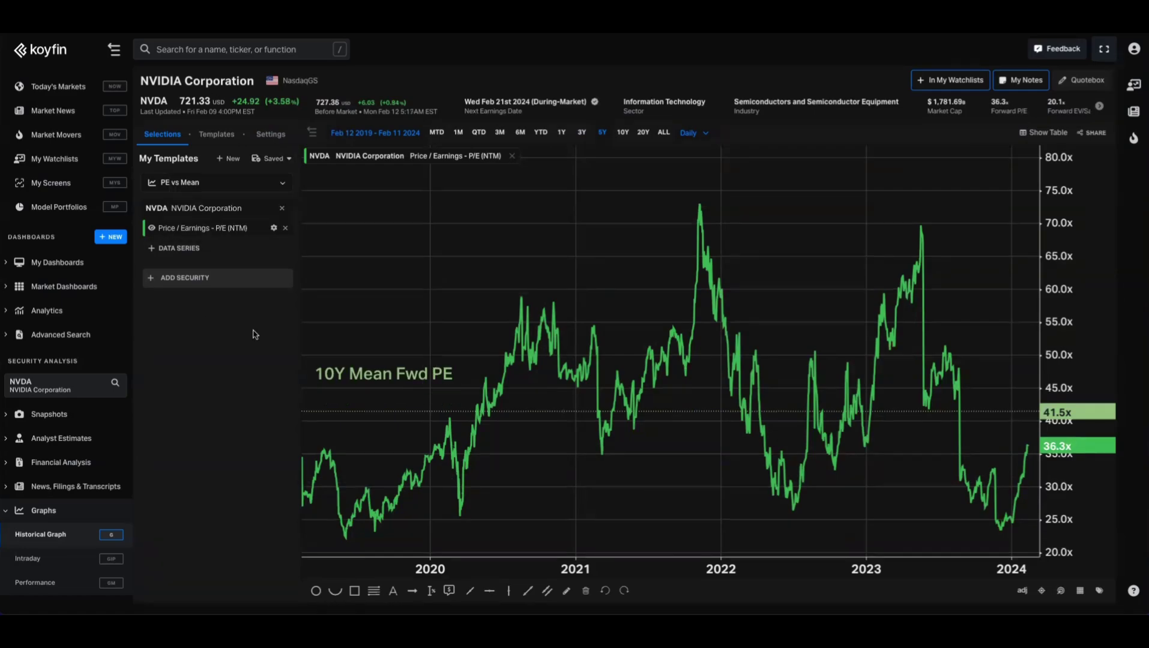
- Add AMD (Advanced Micro Devices) to the PE vs Mean chart as a second security
click(230, 285)
text(amd)
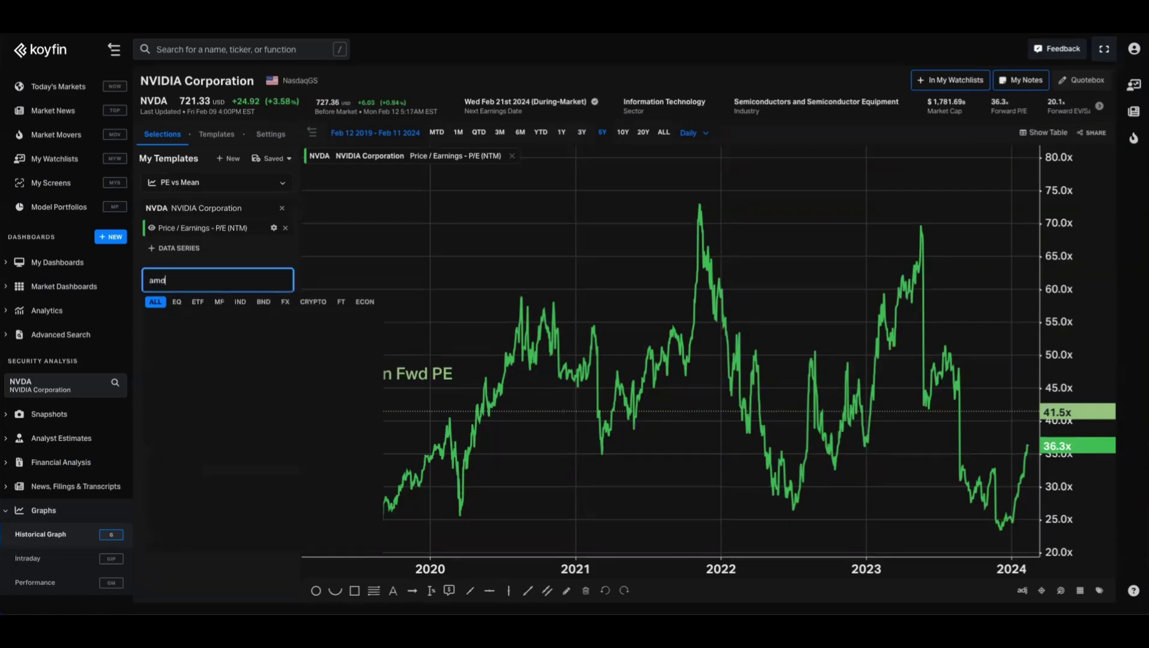
click(218, 322)
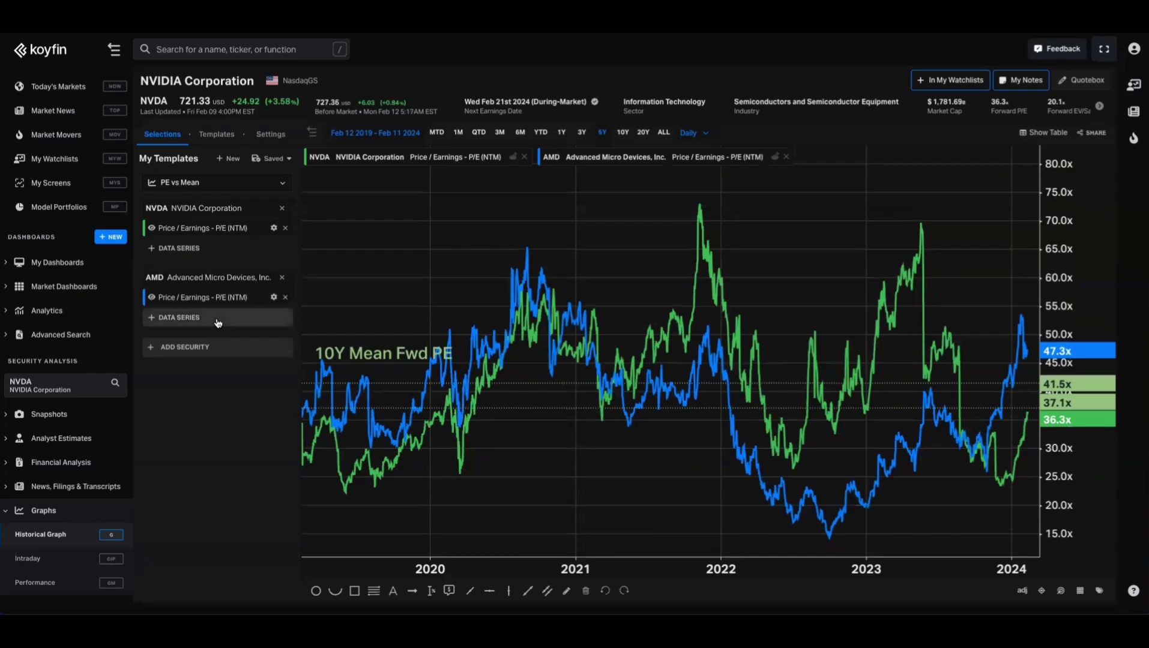
- Move AMD's P/E series into its own panel below NVDA's and enlarge it to about half the chart height
click(775, 158)
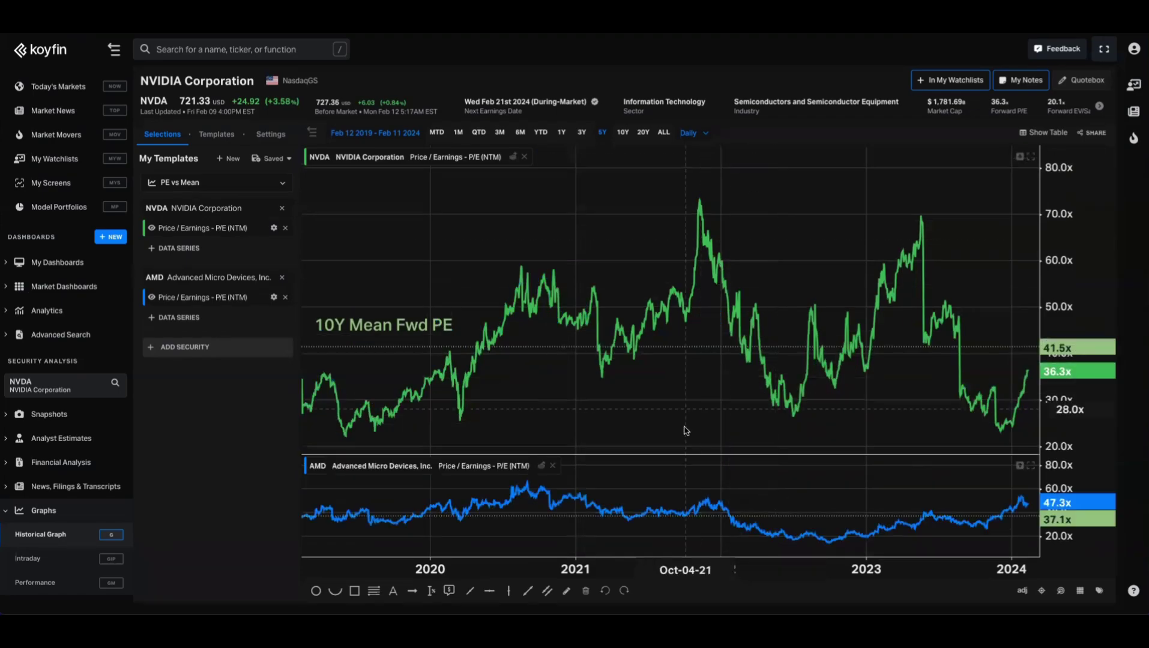
drag(686, 443, 688, 363)
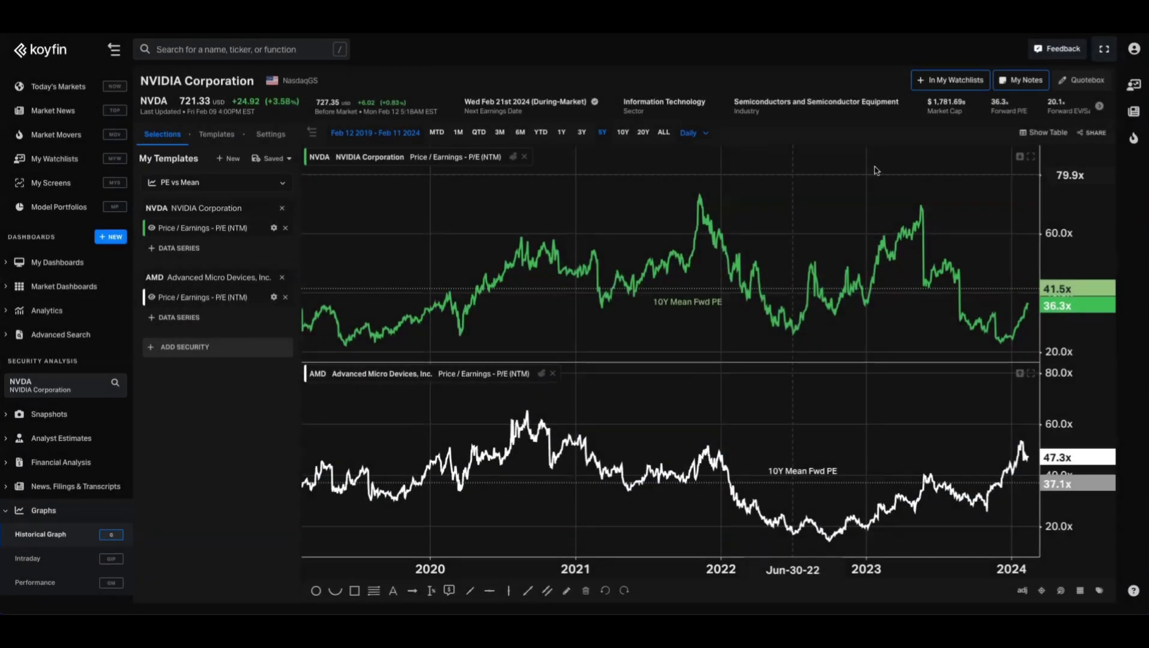
- Open the graph for sharing and view the copy and save options of its preview image
click(1093, 133)
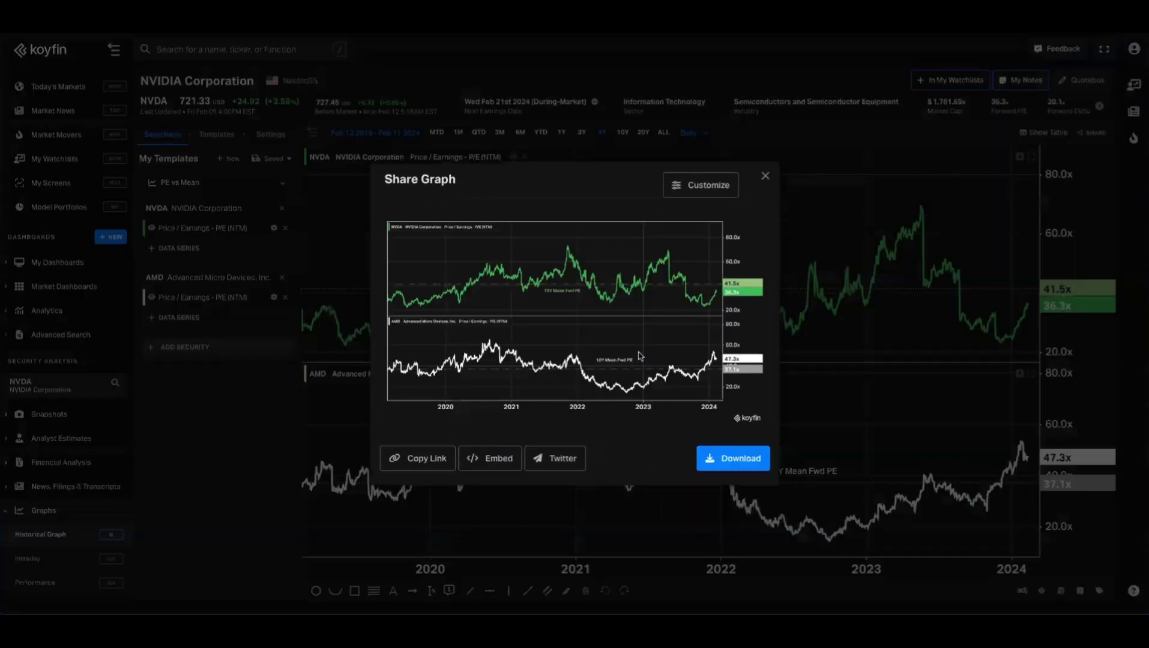
right_click(525, 277)
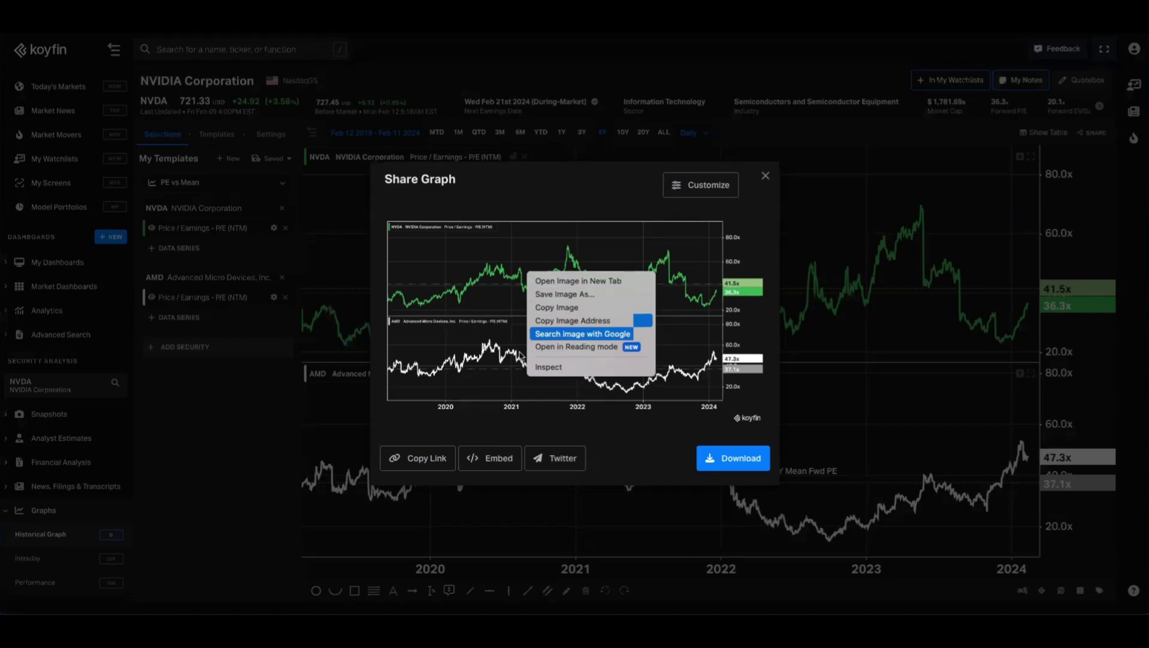
click(723, 461)
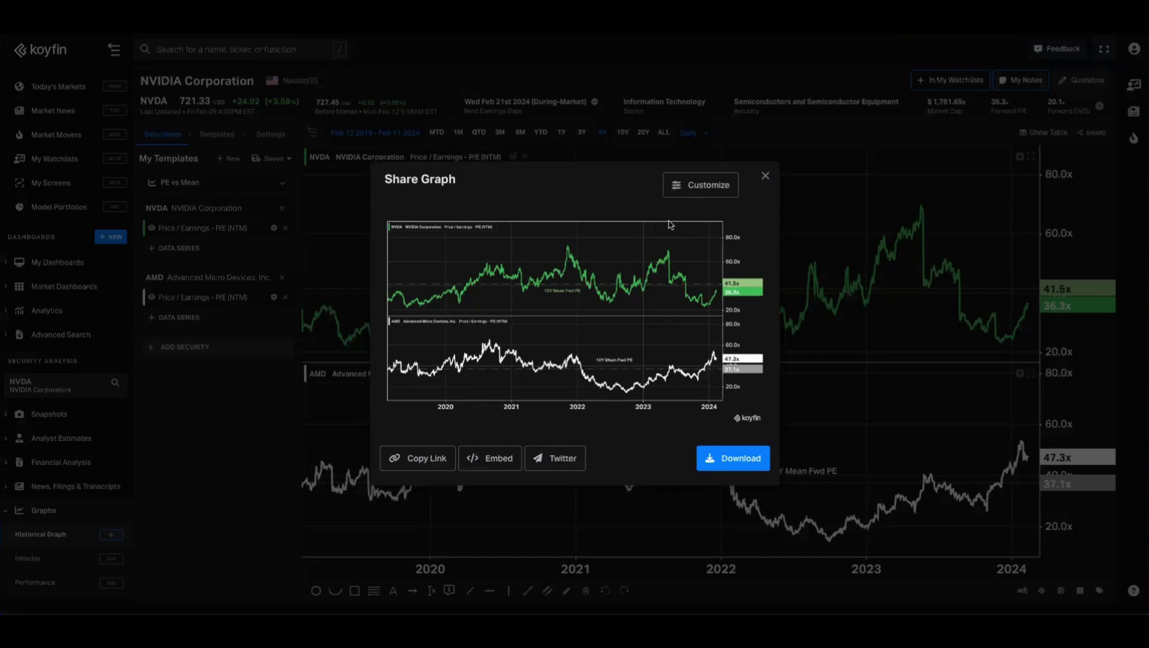
- Customize the shared image and set its height to 800 px
click(698, 193)
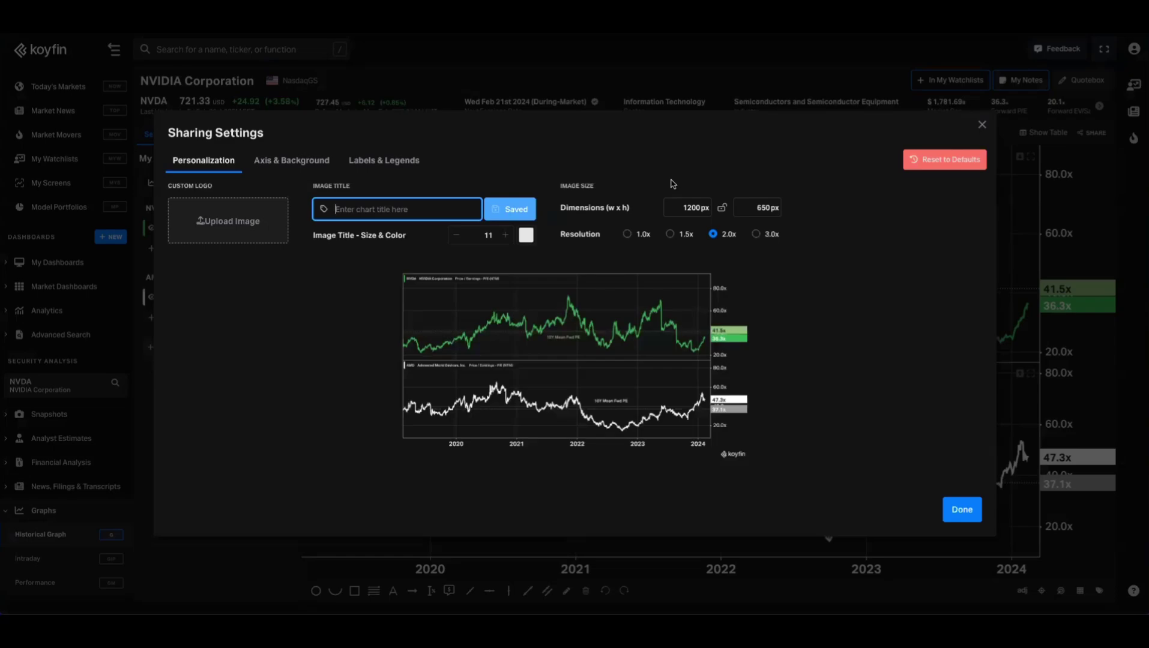
double_click(753, 208)
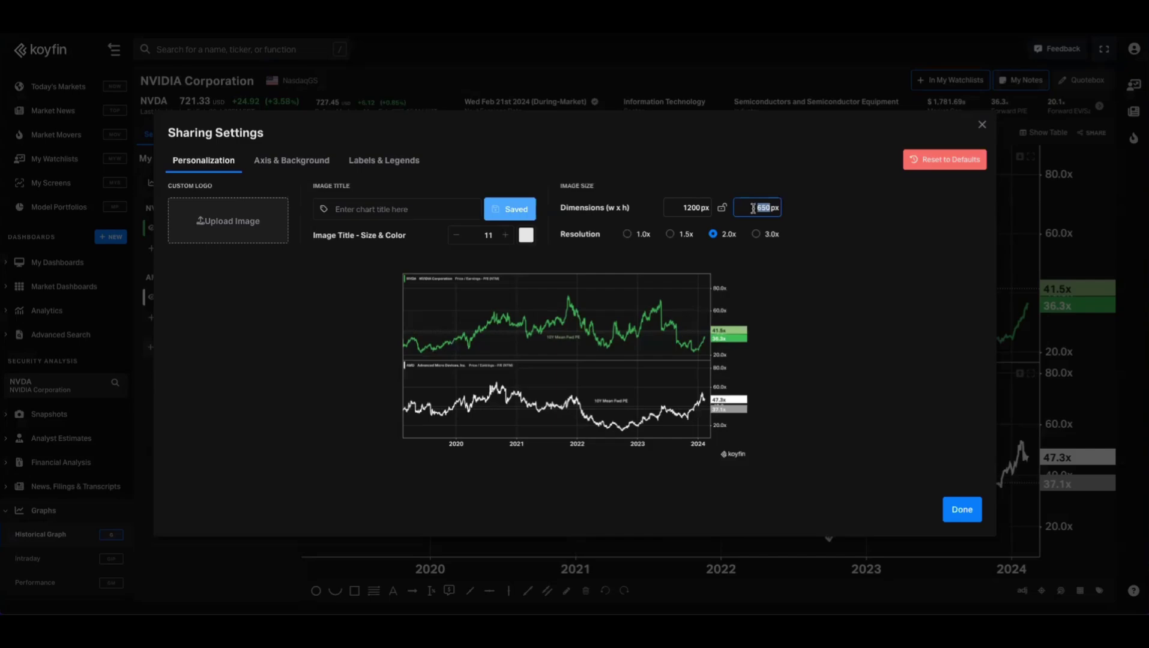
text(800)
key(Return)
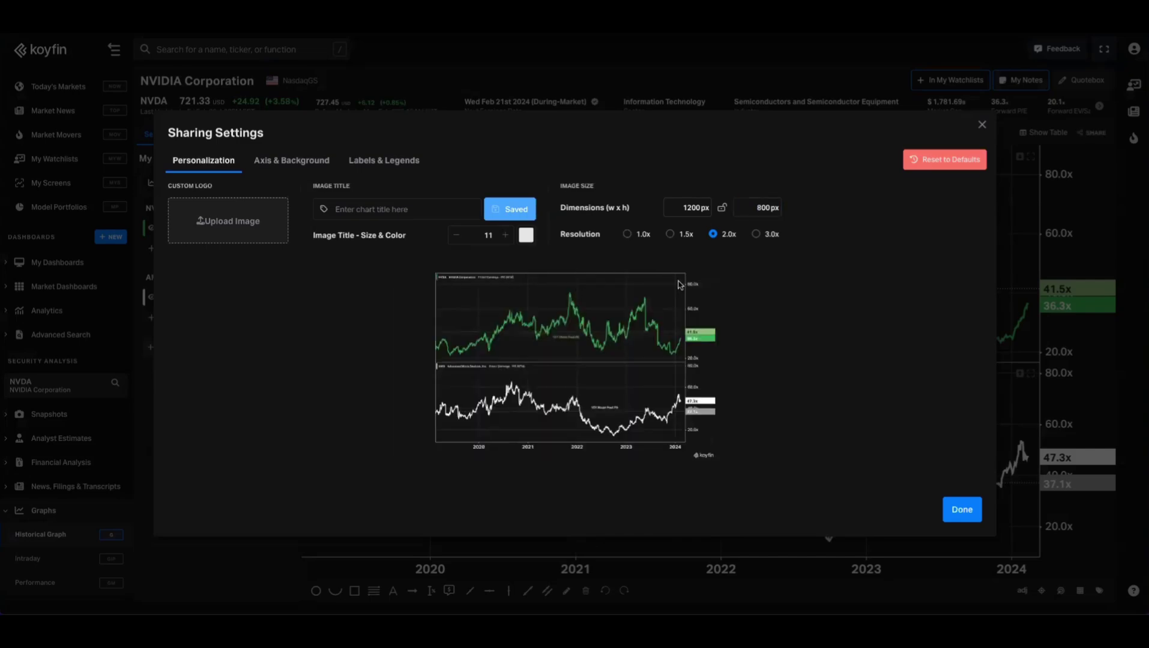
- Try 1080 by 1080 px as the shared image's dimensions
double_click(682, 208)
text(1080)
double_click(760, 208)
text(1080)
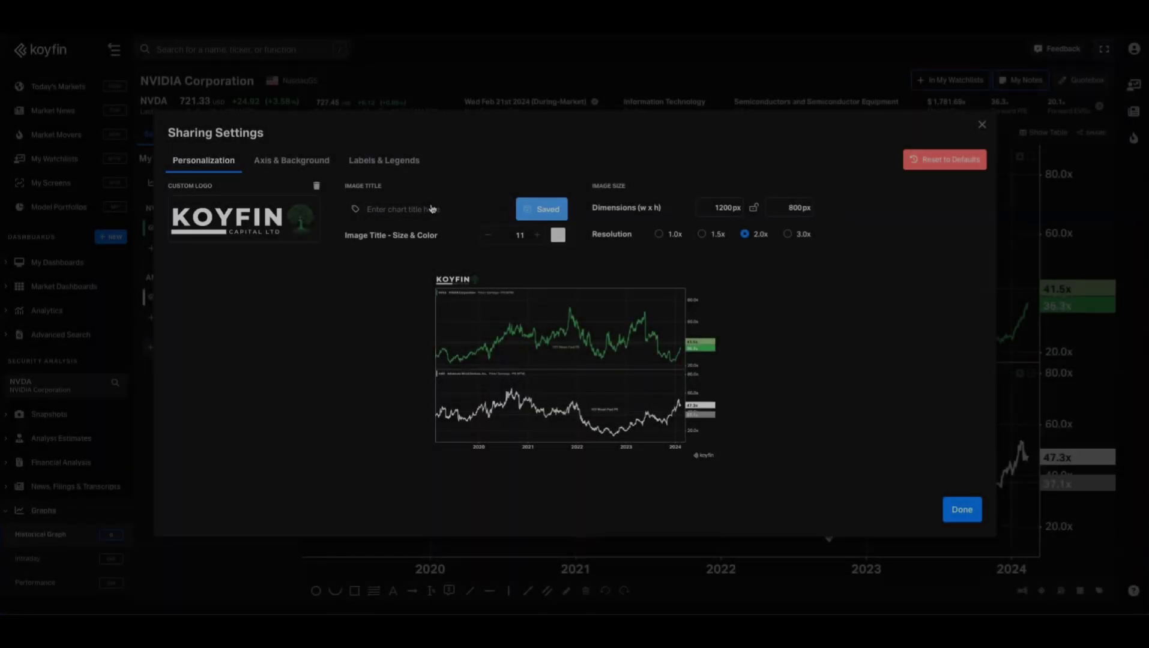
- Title the shared image "Nvdida vs AMD Fwd PE" and save the title
click(427, 212)
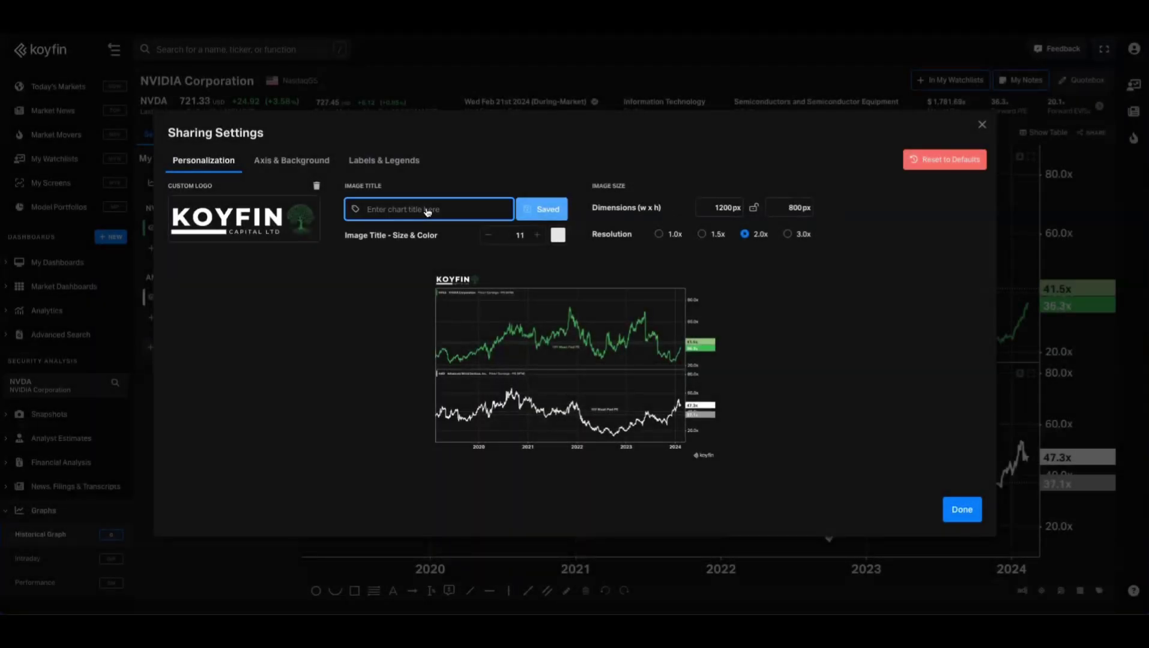
text(Nvdid)
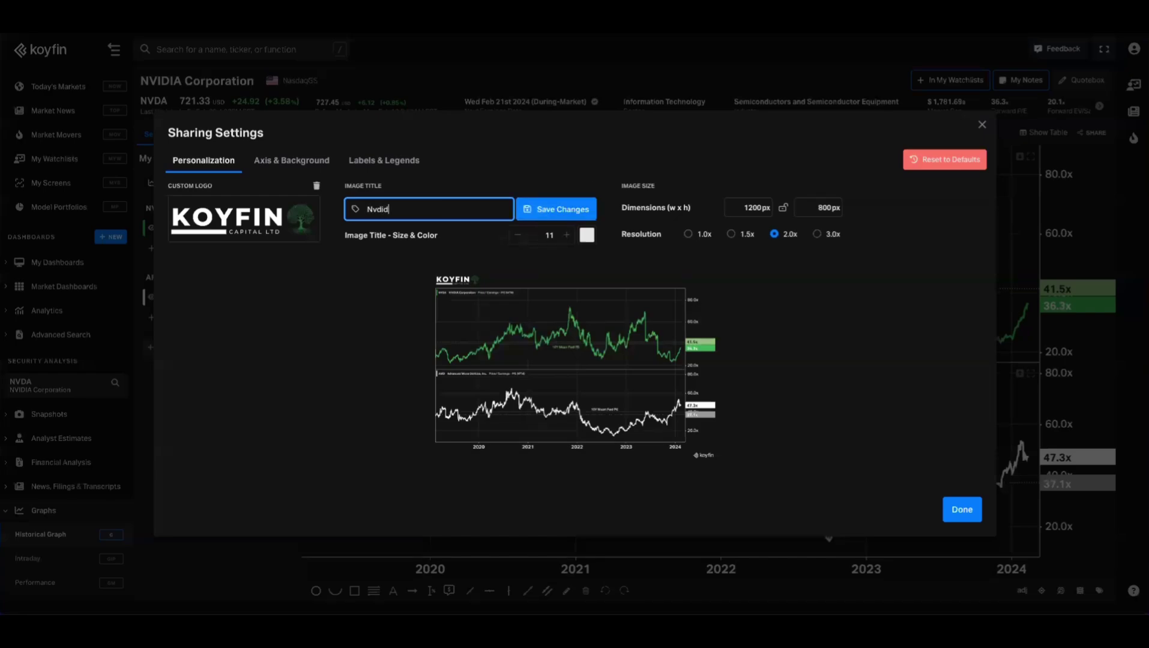
text(a vs AMD Fwd PE)
click(558, 210)
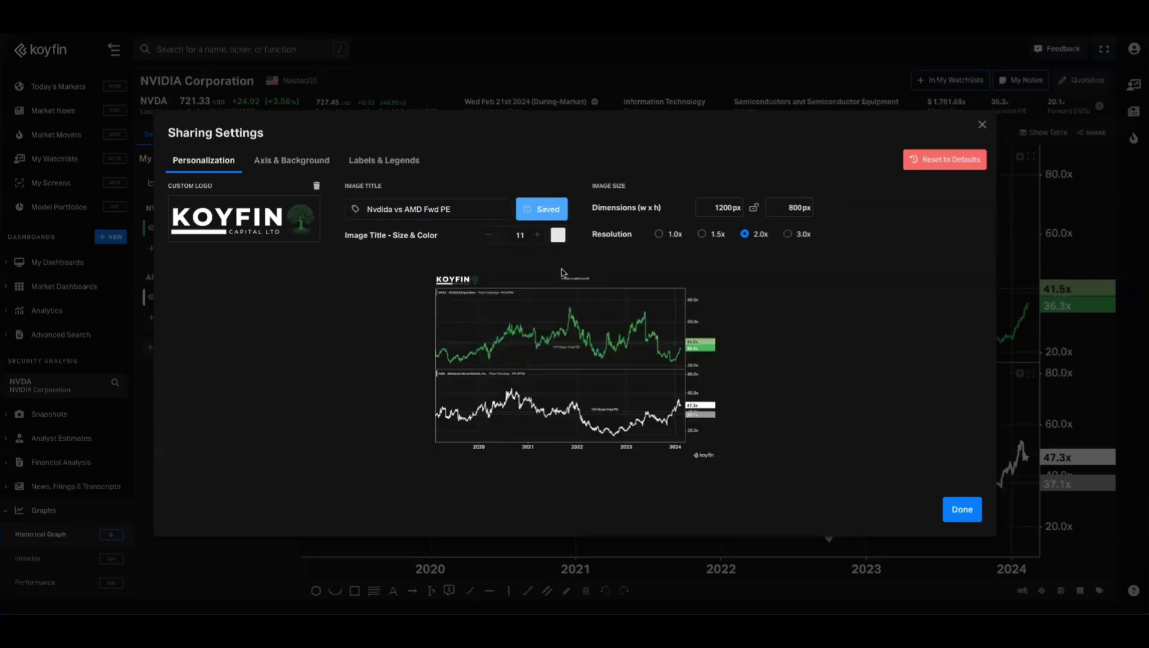
- Set the shared image's title size to 35 and view the axis and background options
double_click(518, 236)
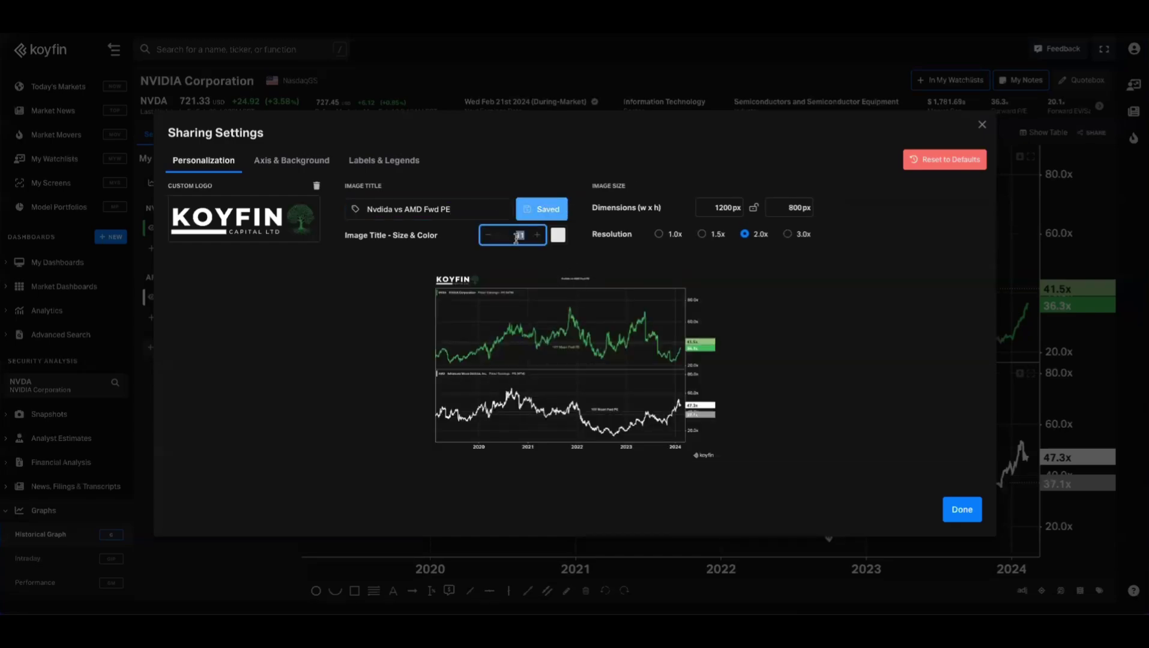
text(35)
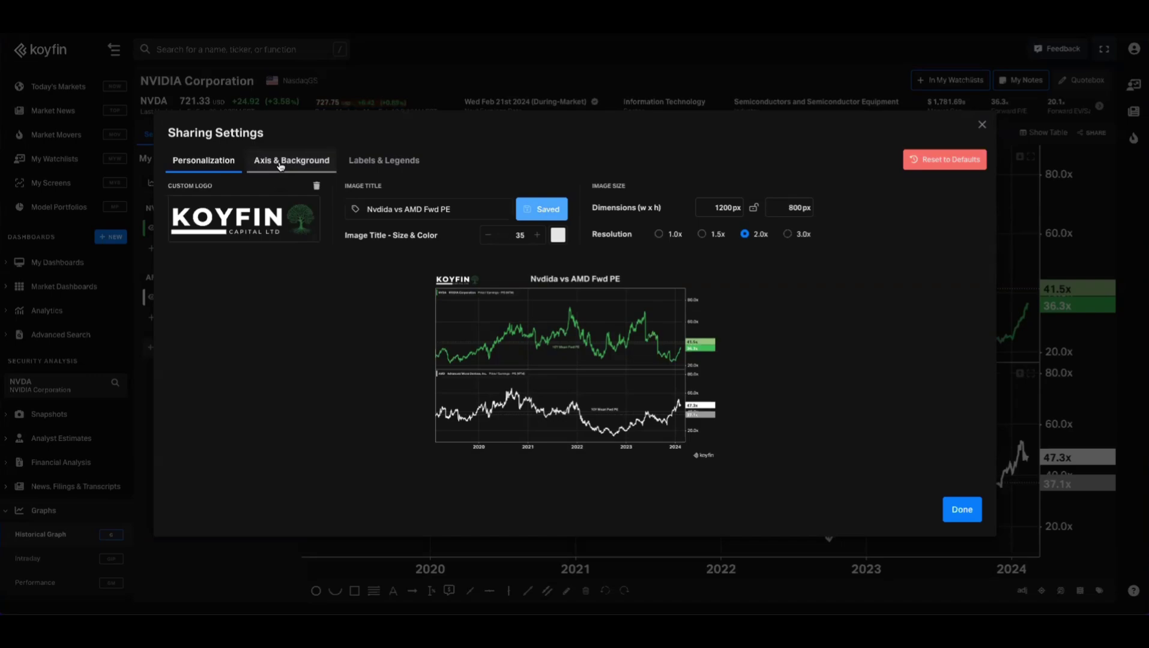
click(279, 166)
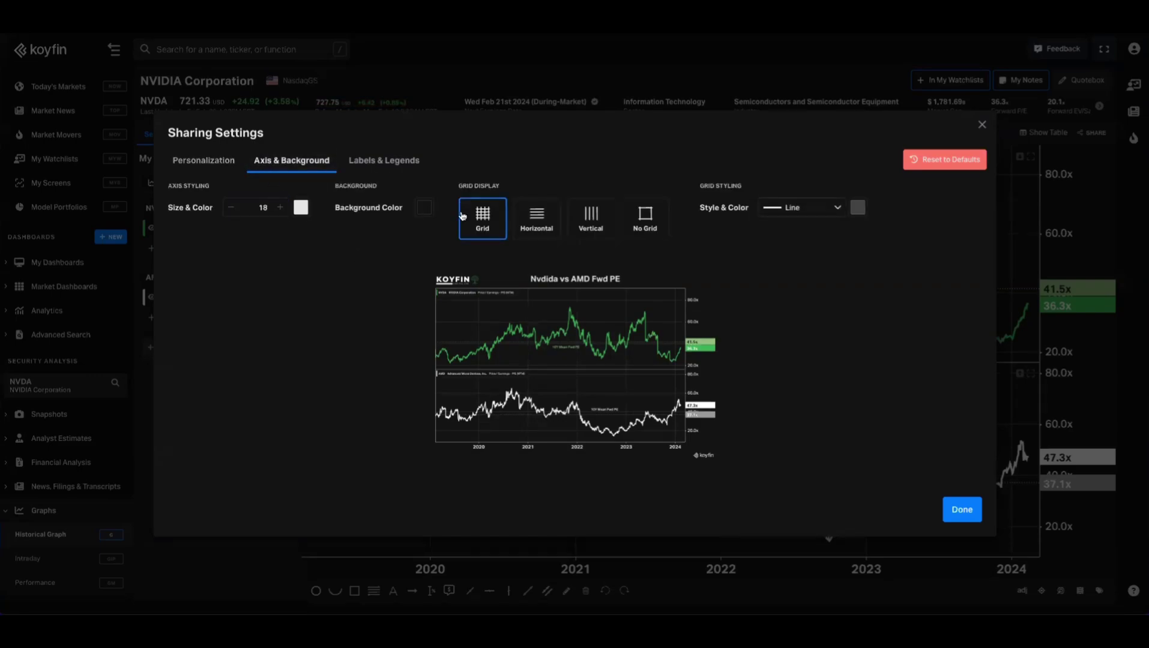
- Set the shared image's legend size to 20 and limit the legend content to ticker and name
click(366, 171)
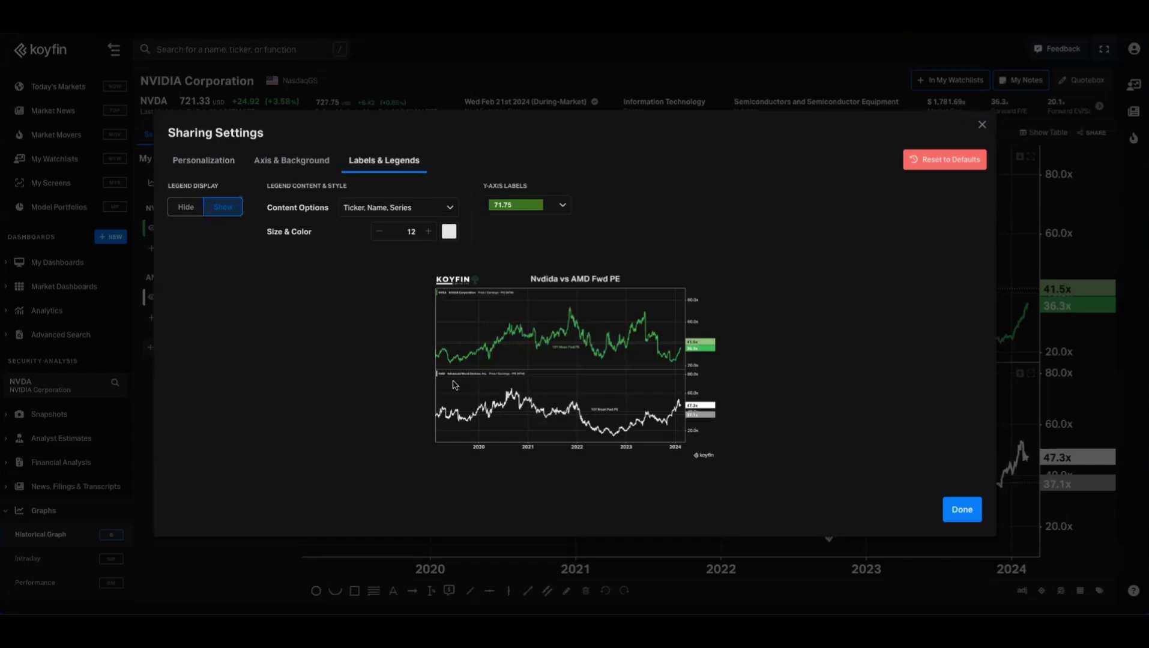
double_click(411, 231)
text(20)
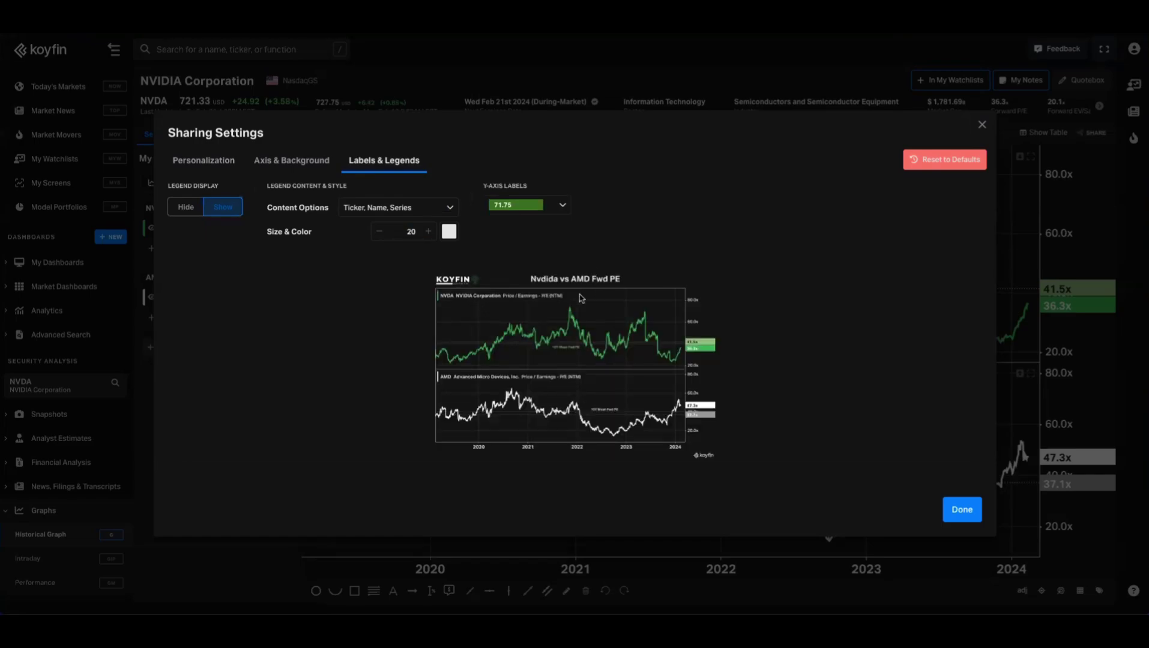
click(403, 210)
click(376, 265)
click(588, 237)
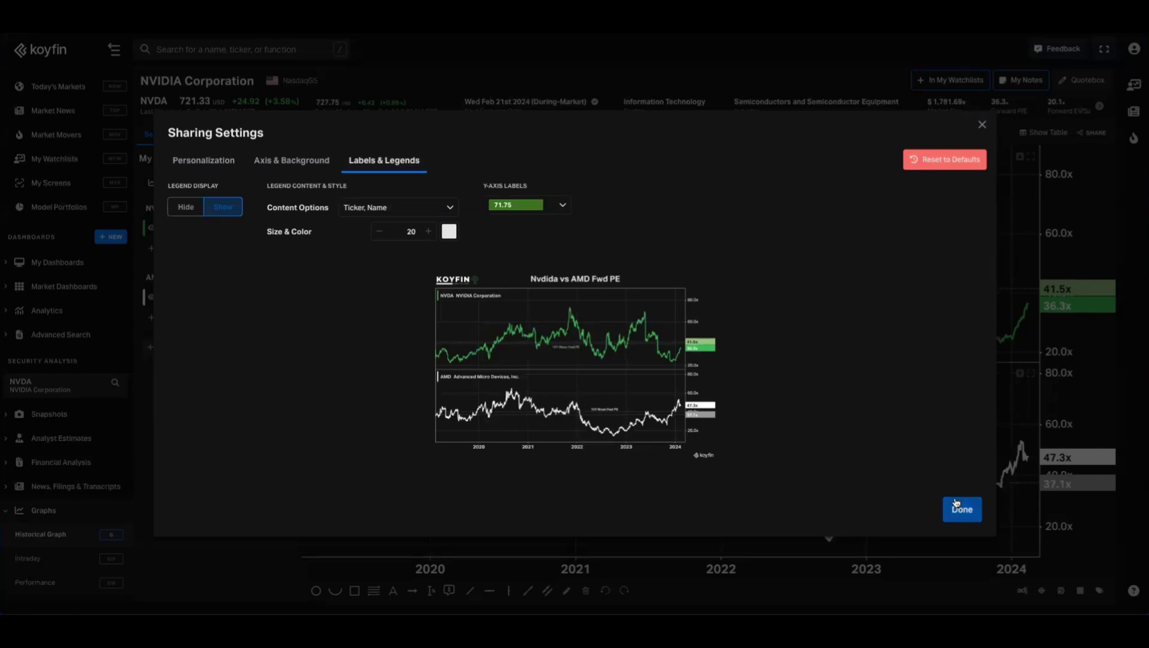
- View the copy and save options of the customized preview image and finish the sharing settings
right_click(586, 289)
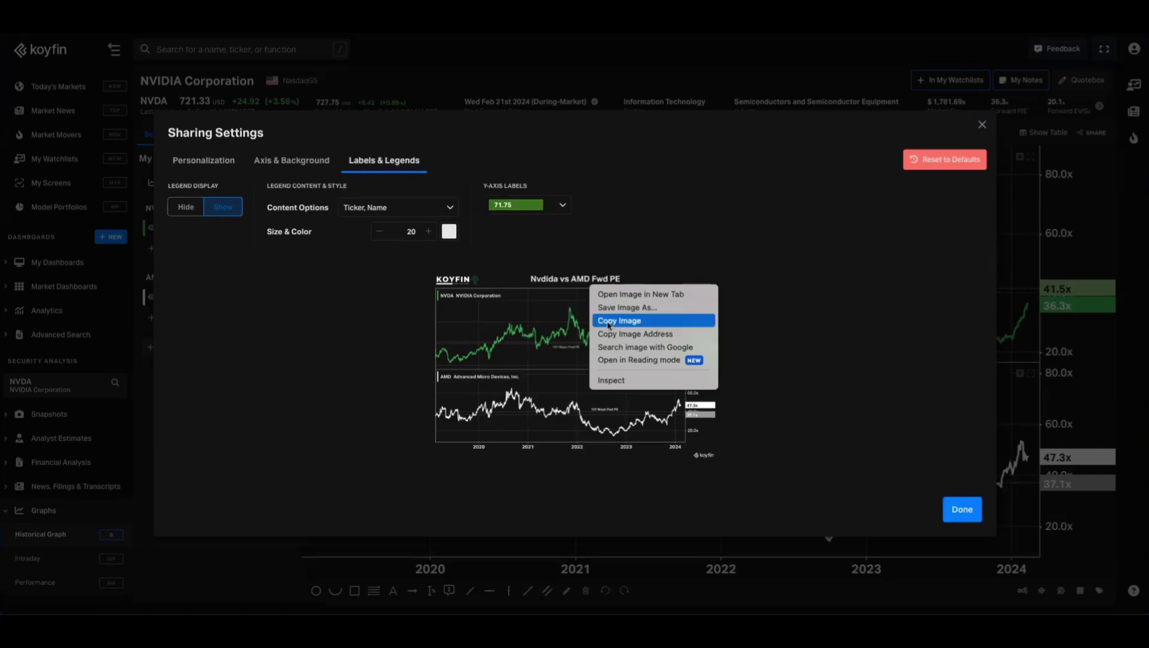
click(897, 444)
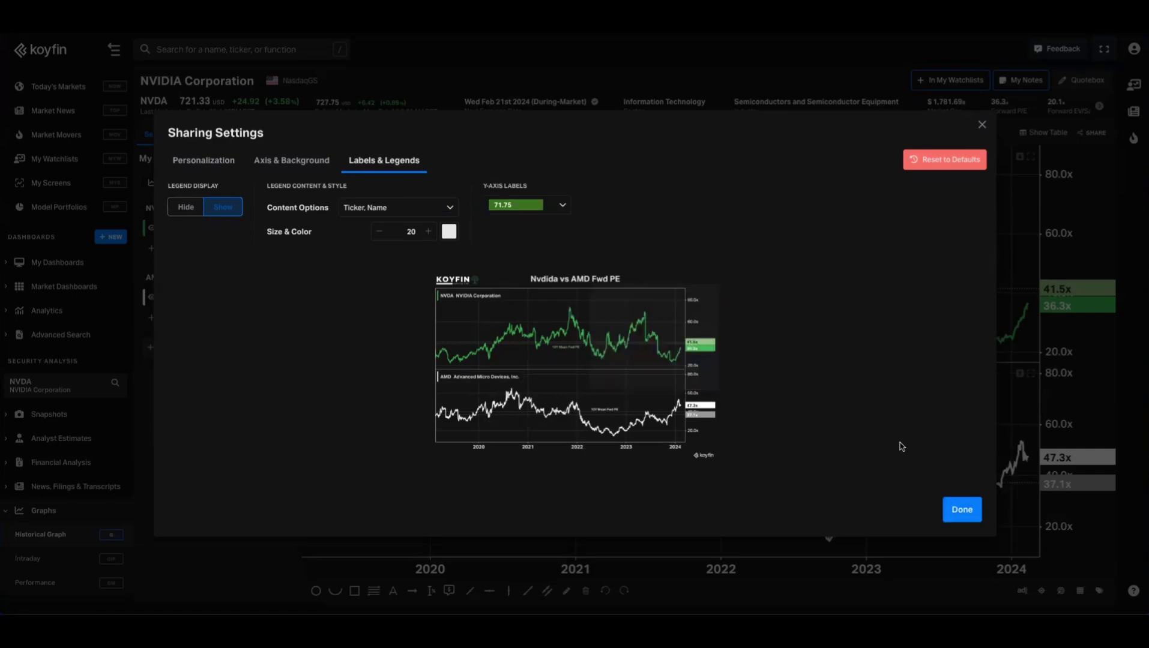
click(961, 511)
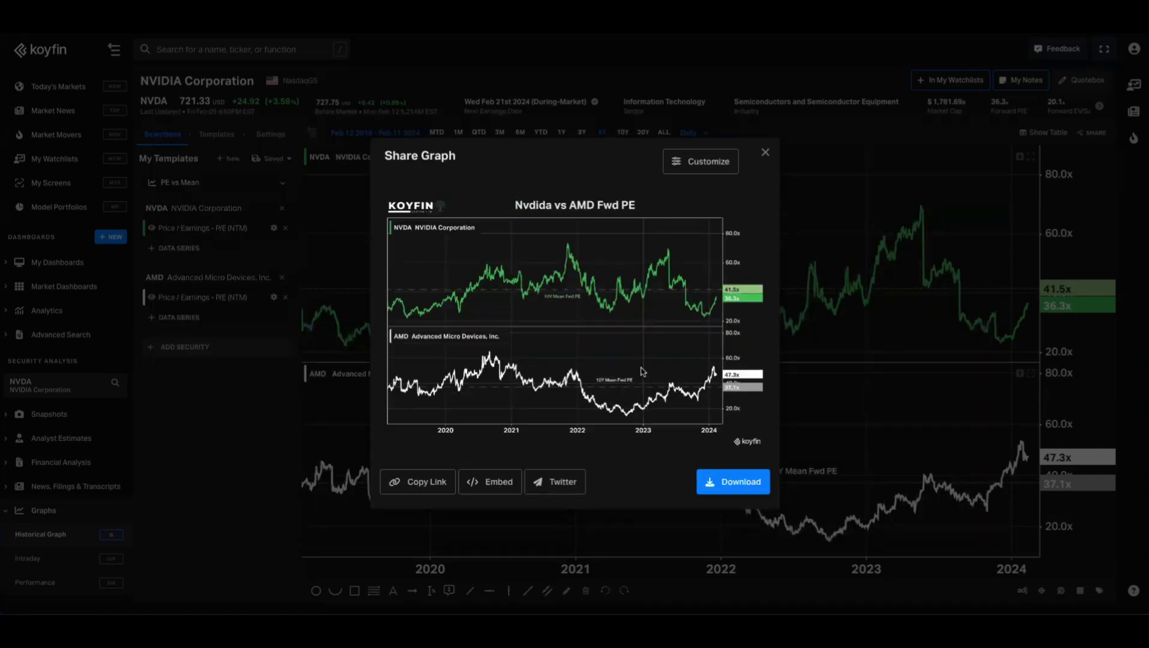
- Download the shared graph image and choose to save the preview image as a file
click(723, 480)
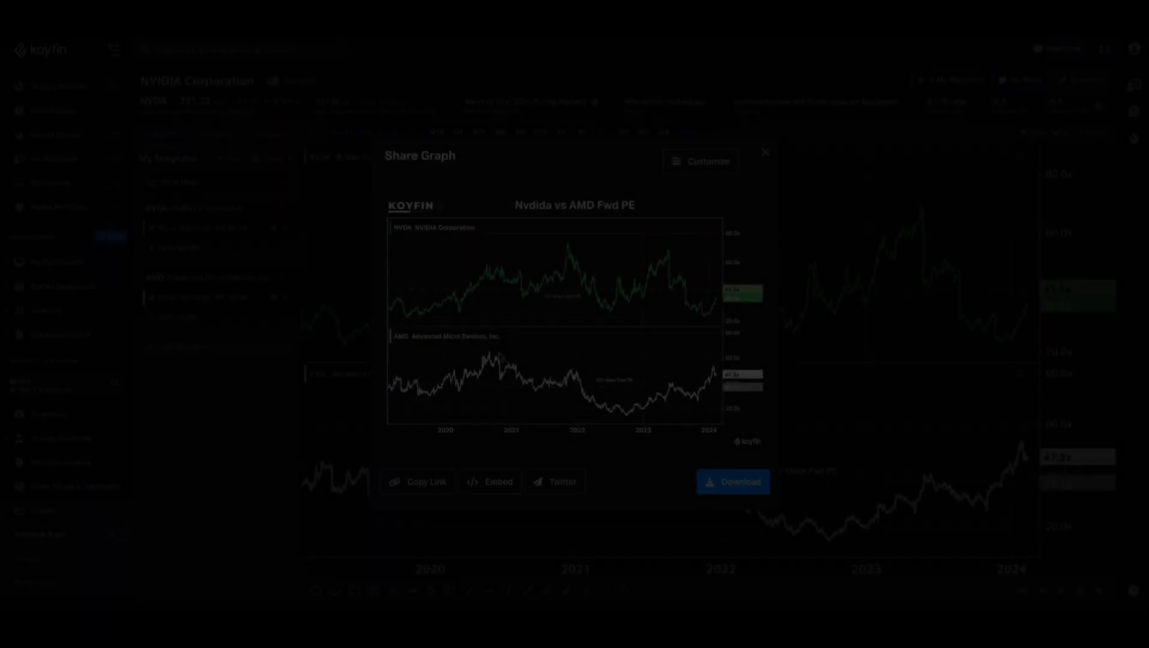
right_click(626, 241)
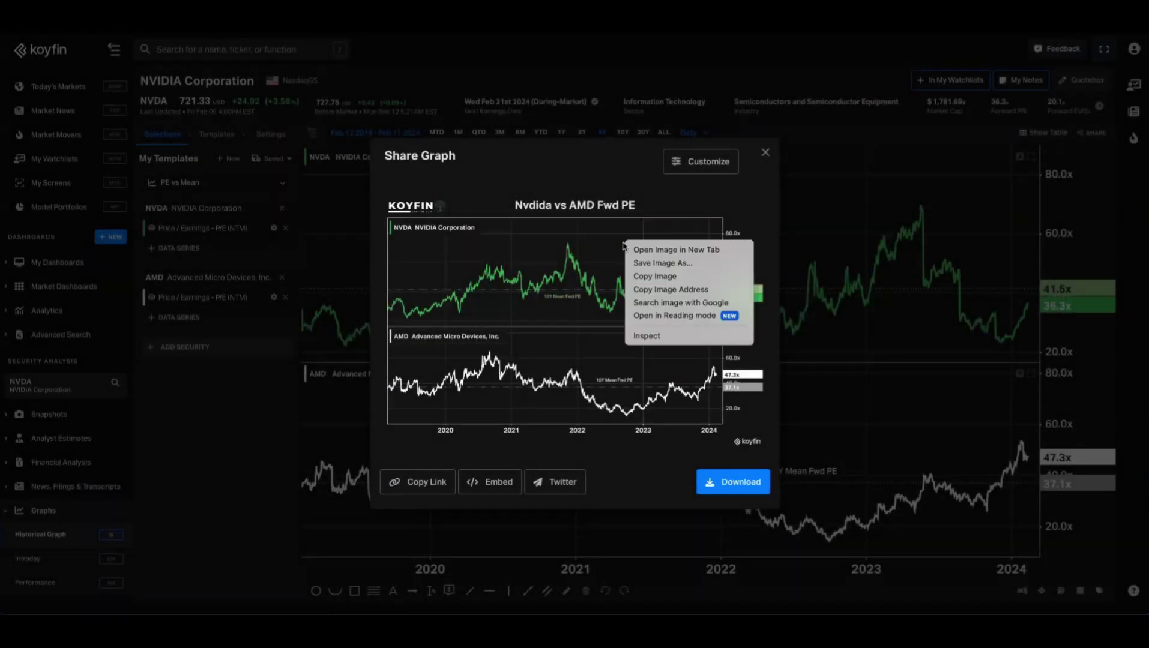
click(656, 266)
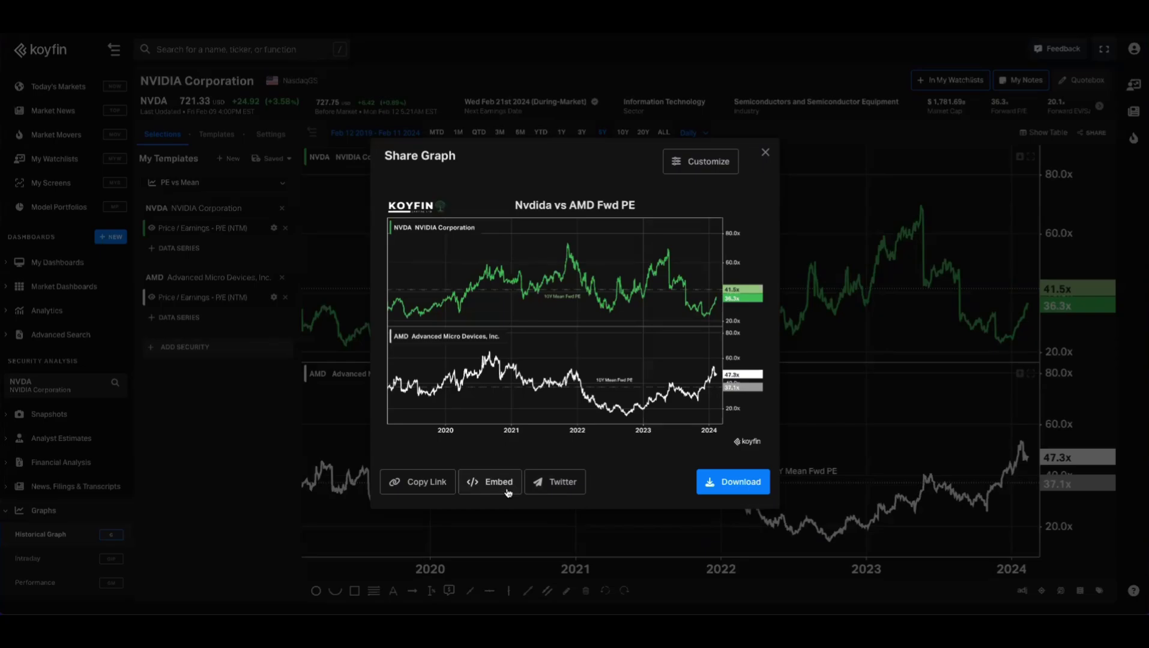
- View the embeddable version of the graph, pan its interactive chart, and return to the sharing options
click(507, 492)
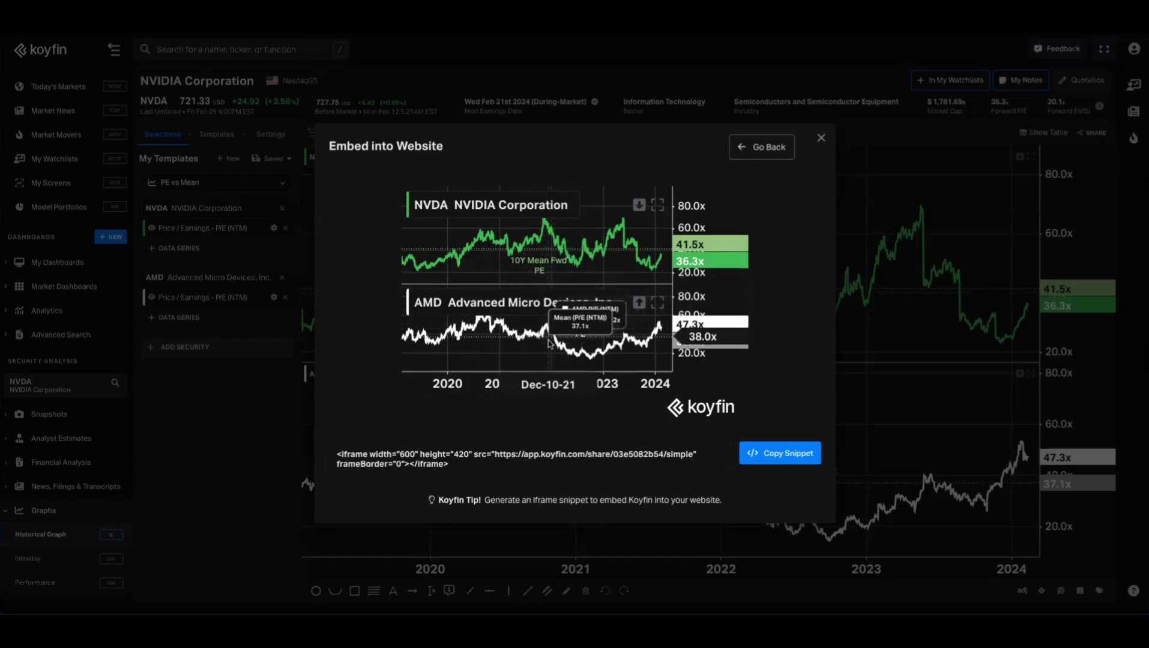
mouse_move(530, 356)
mouse_down()
mouse_move(576, 345)
mouse_move(507, 348)
mouse_move(582, 345)
mouse_move(506, 348)
mouse_move(522, 348)
mouse_up()
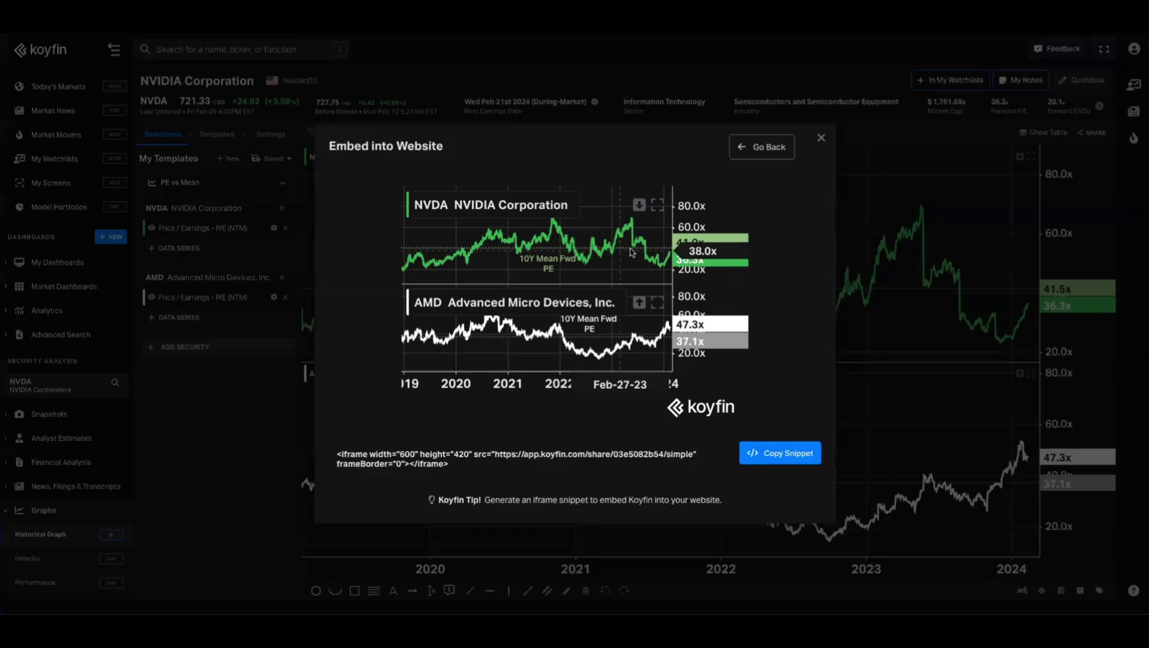
click(761, 147)
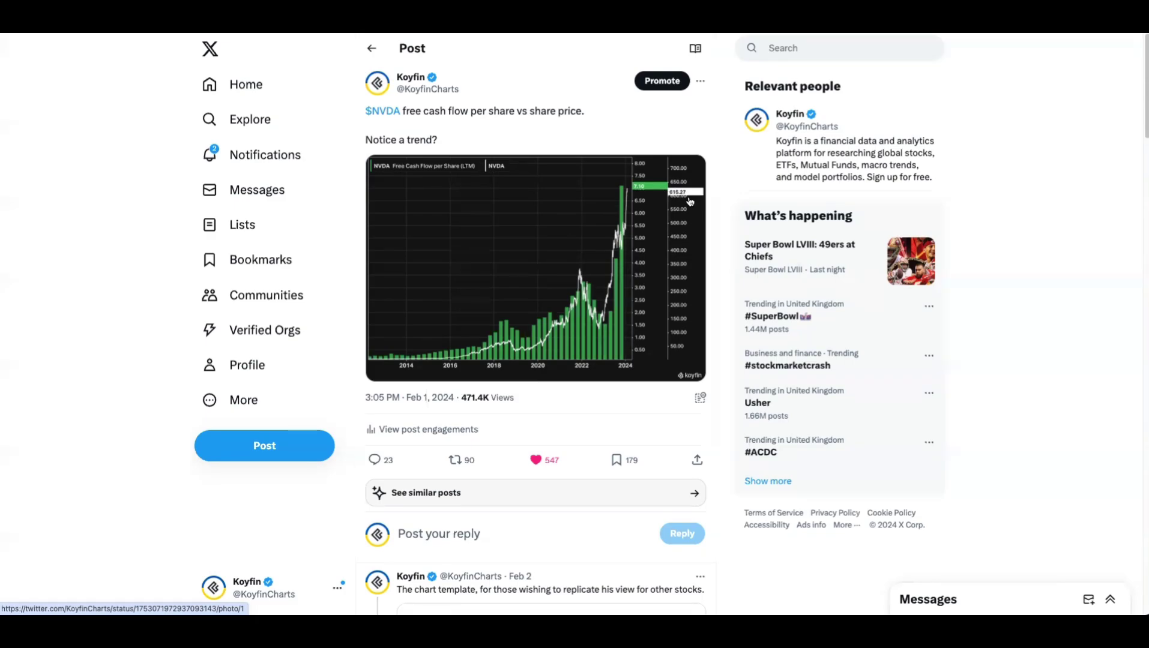
- Open the chart template linked below the NVDA free cash flow post on X and view its save-as-new dialog
scroll(539, 297, down, 1)
scroll(538, 297, down, 3)
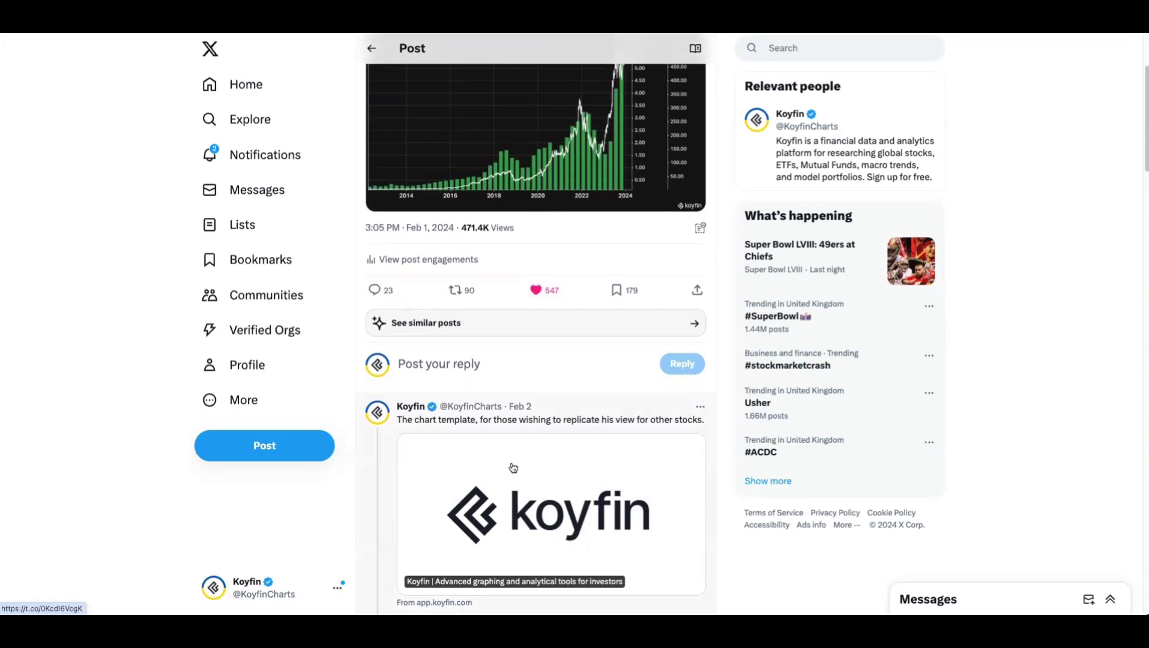
click(512, 469)
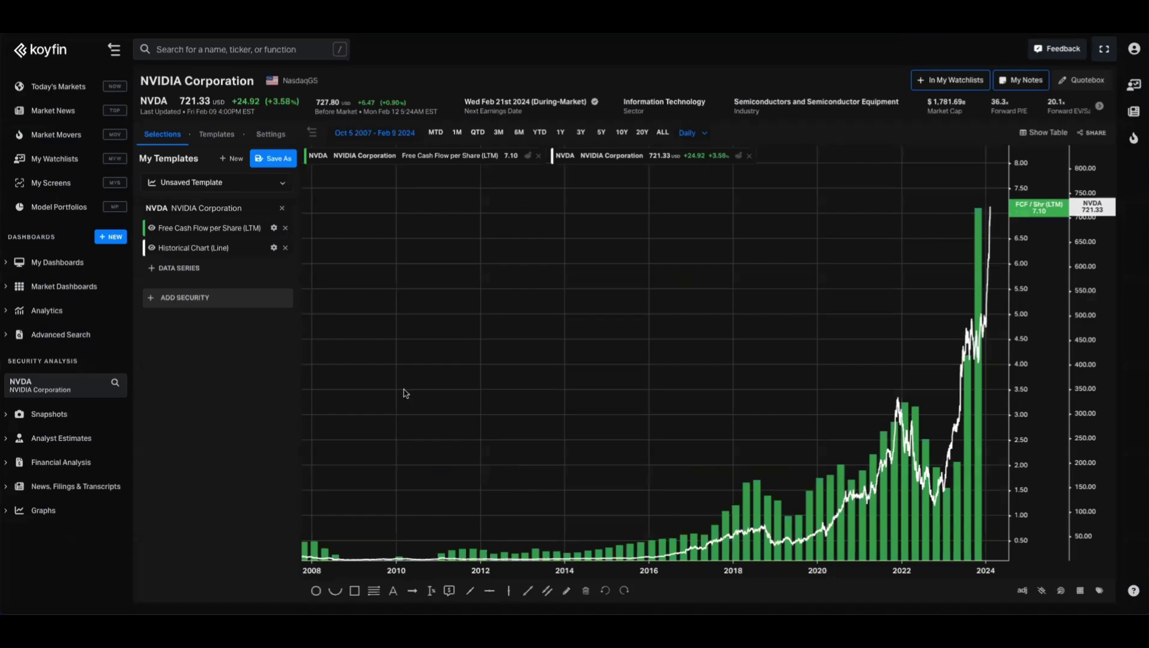
click(277, 162)
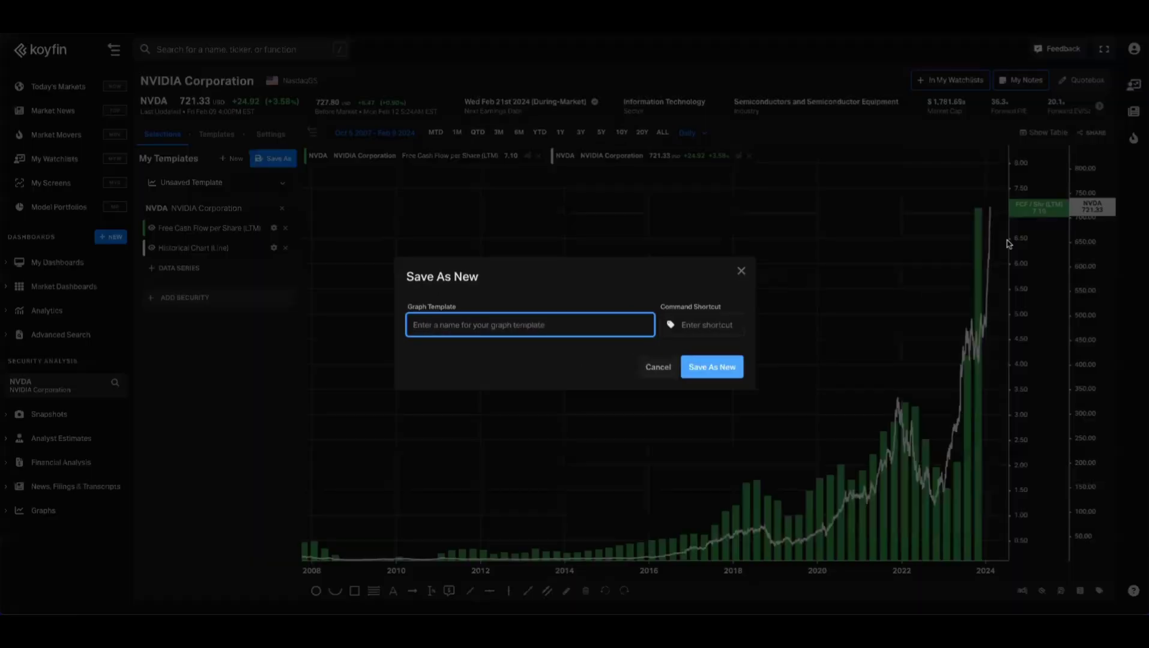
click(741, 269)
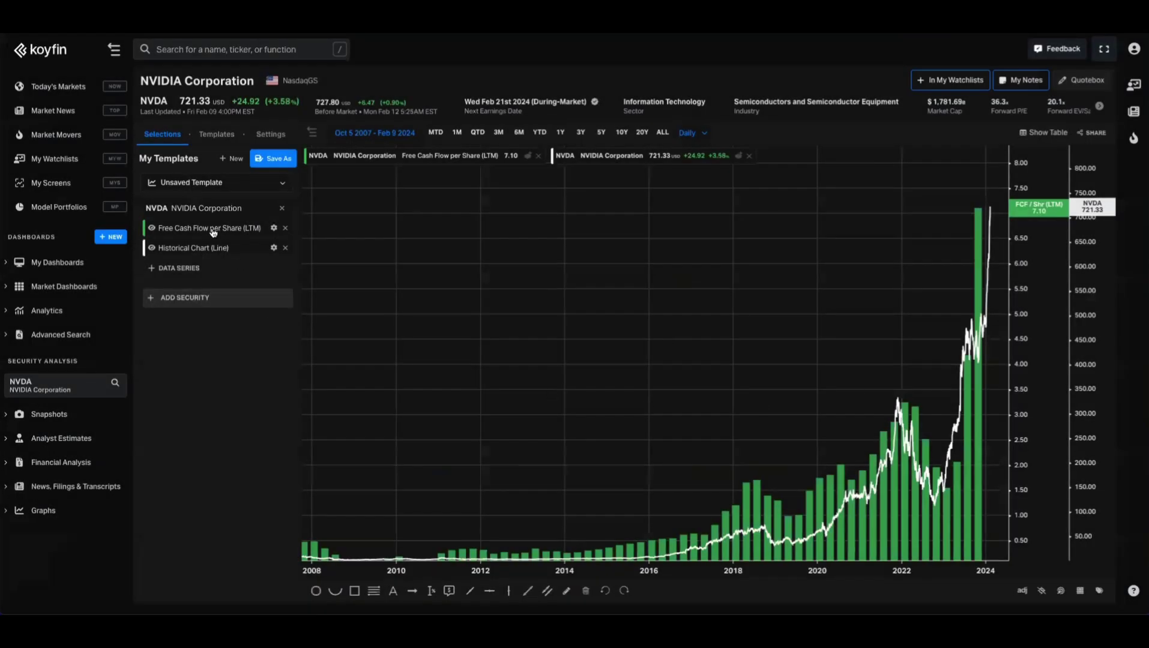
- Replace NVIDIA with Microsoft Corporation (MSFT, NasdaqGS) as the security in the free cash flow template
click(221, 209)
text(msft)
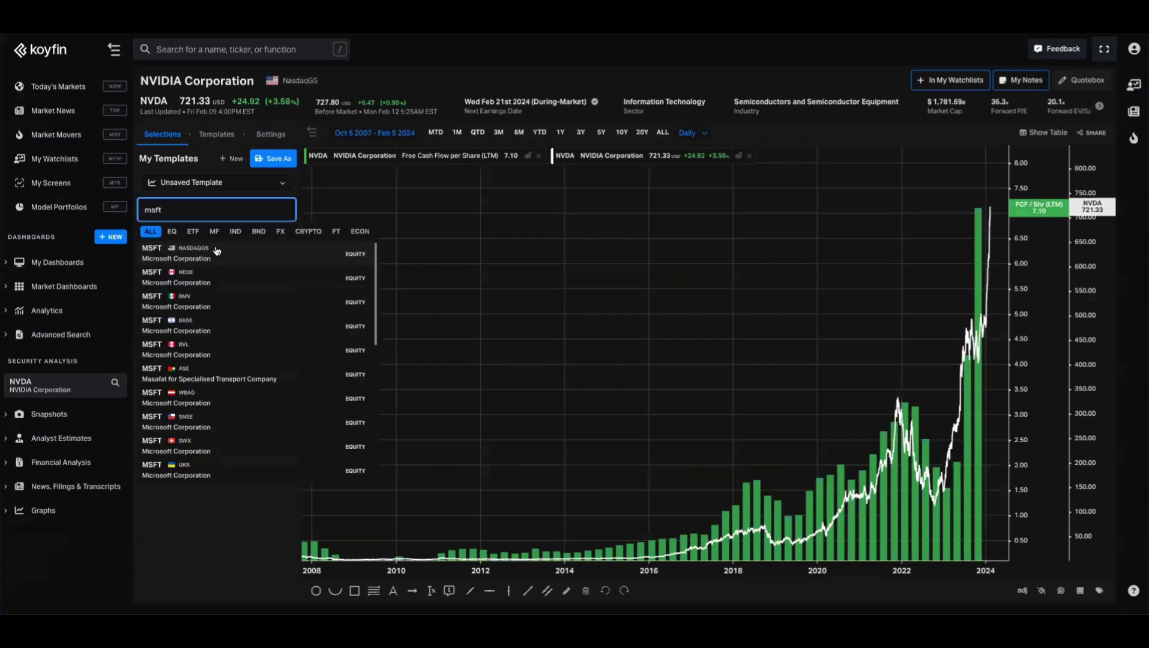
click(217, 252)
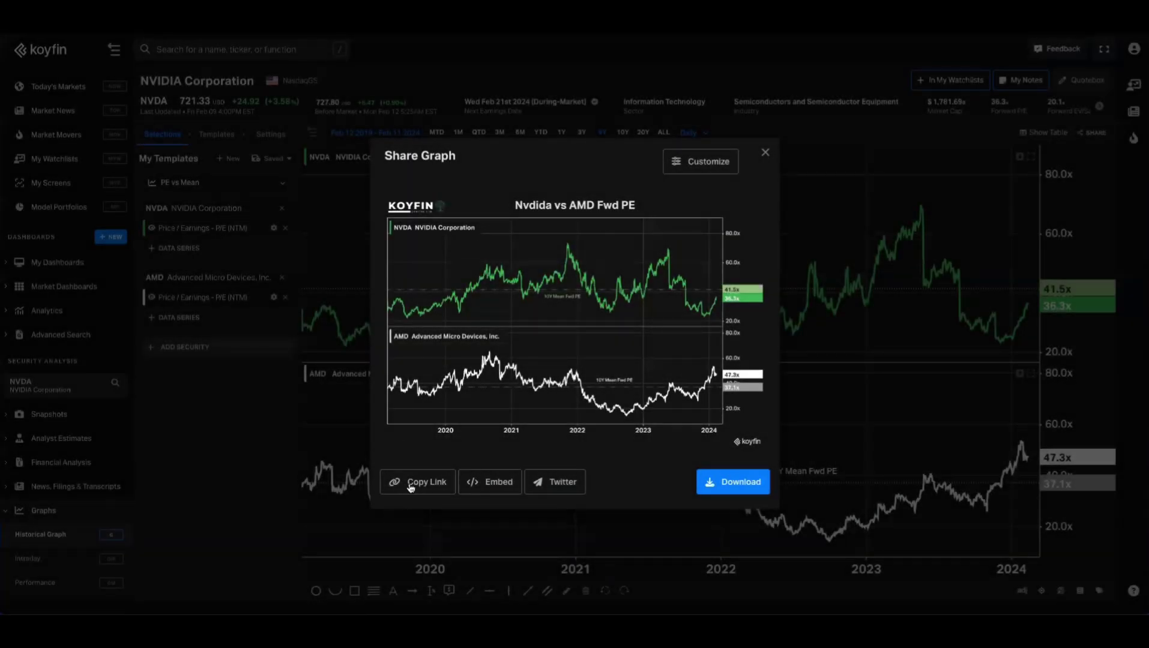
- Copy the sharing link of the "Nvdida vs AMD Fwd PE" graph
click(410, 485)
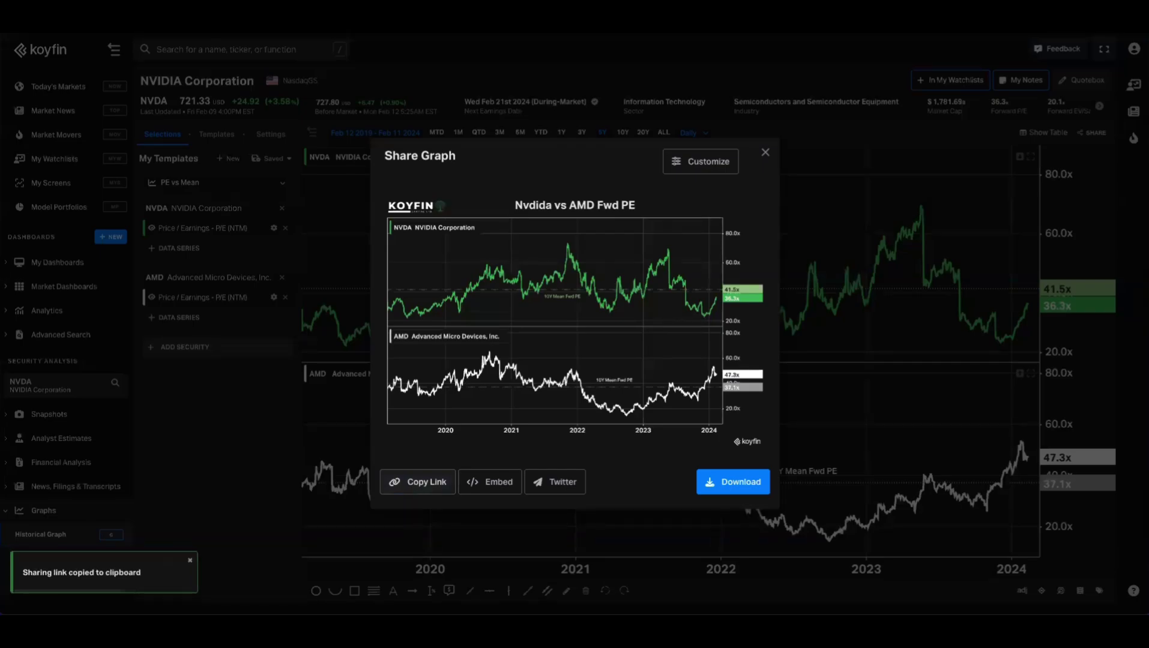